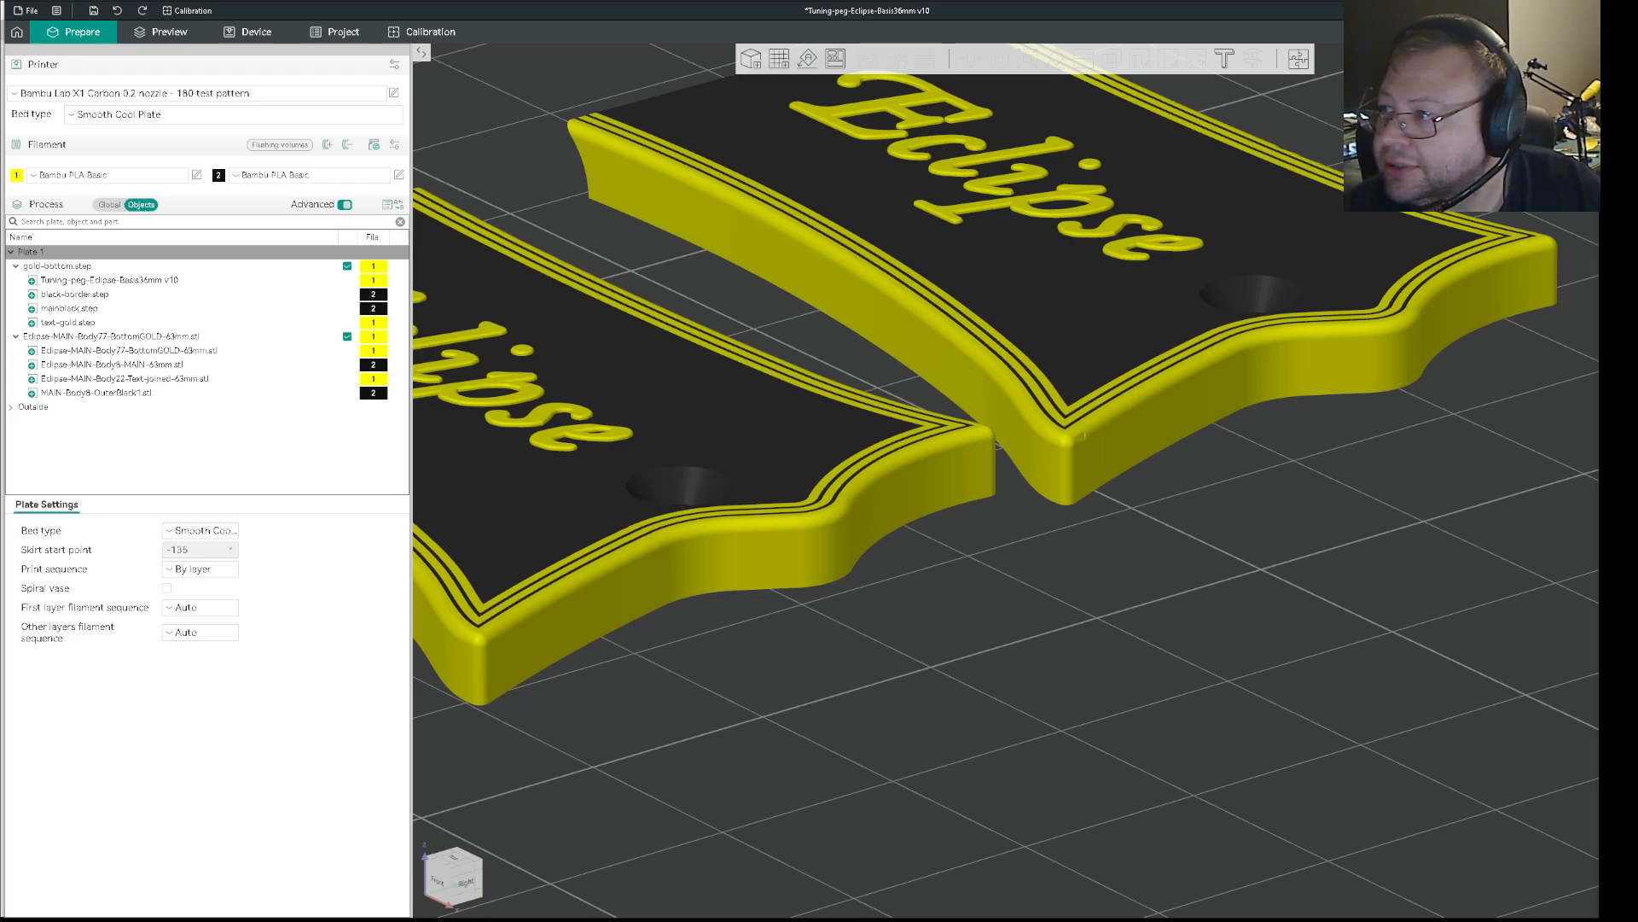
# - Switch to the Eclipse folder in File Explorer and select its STEP files for black-border, gold-bottom, mainblack and text-gold
pyautogui.hotkey('alt', 'Tab')
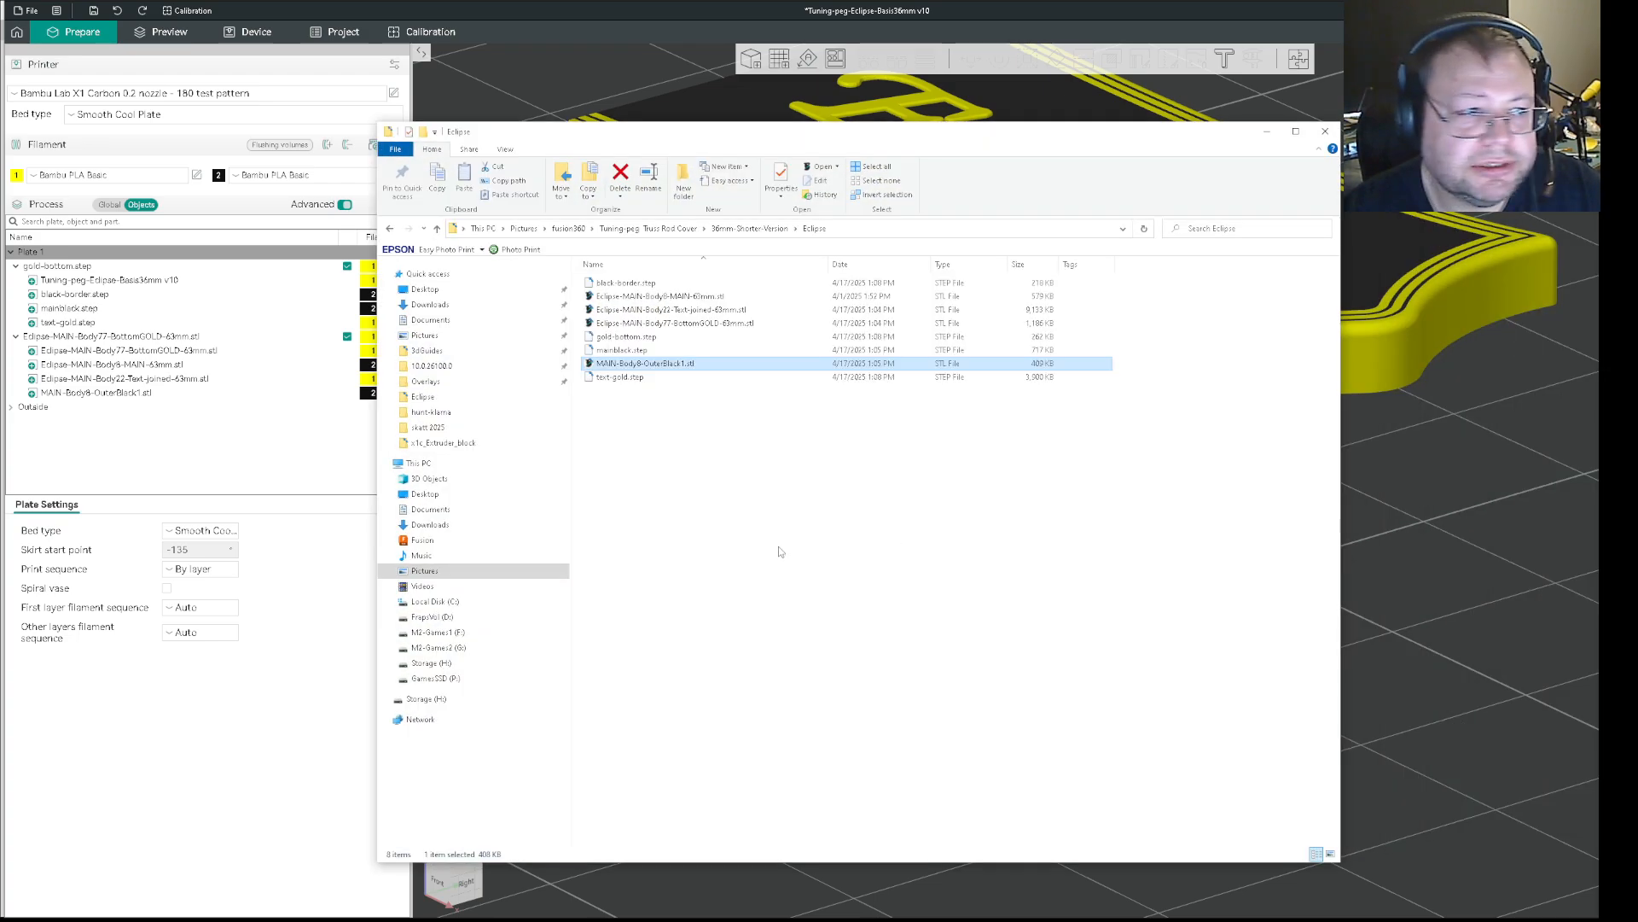
pyautogui.click(625, 282)
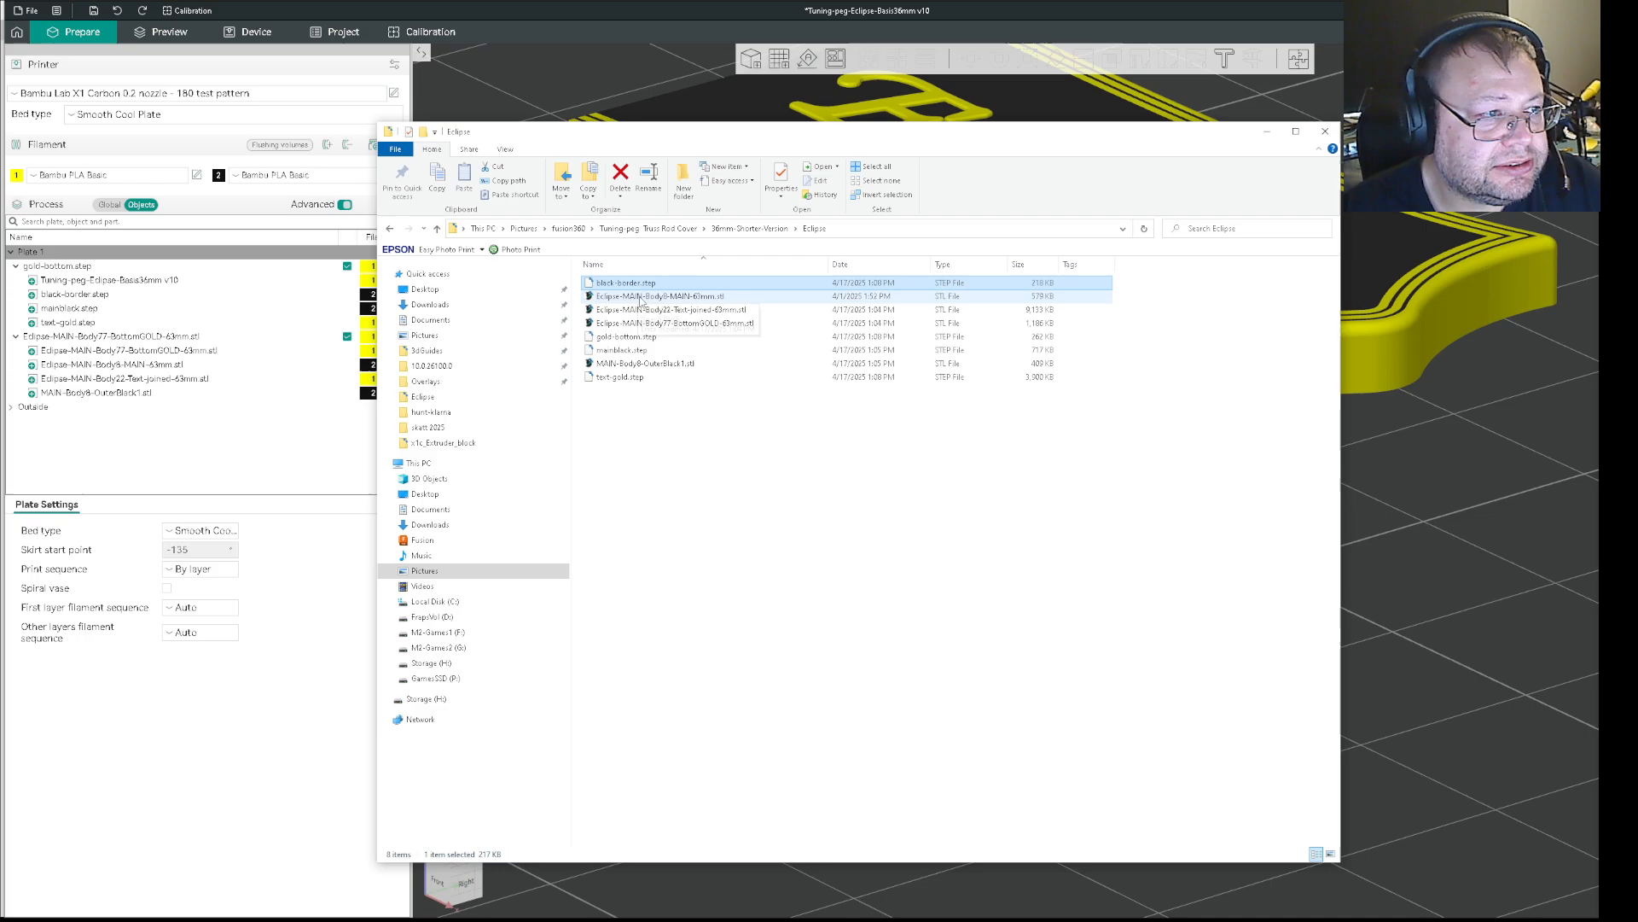
pyautogui.keyDown('ctrl'); pyautogui.click(627, 336); pyautogui.keyUp('ctrl')
pyautogui.keyDown('ctrl'); pyautogui.click(628, 351); pyautogui.keyUp('ctrl')
pyautogui.keyDown('ctrl'); pyautogui.click(620, 377); pyautogui.keyUp('ctrl')
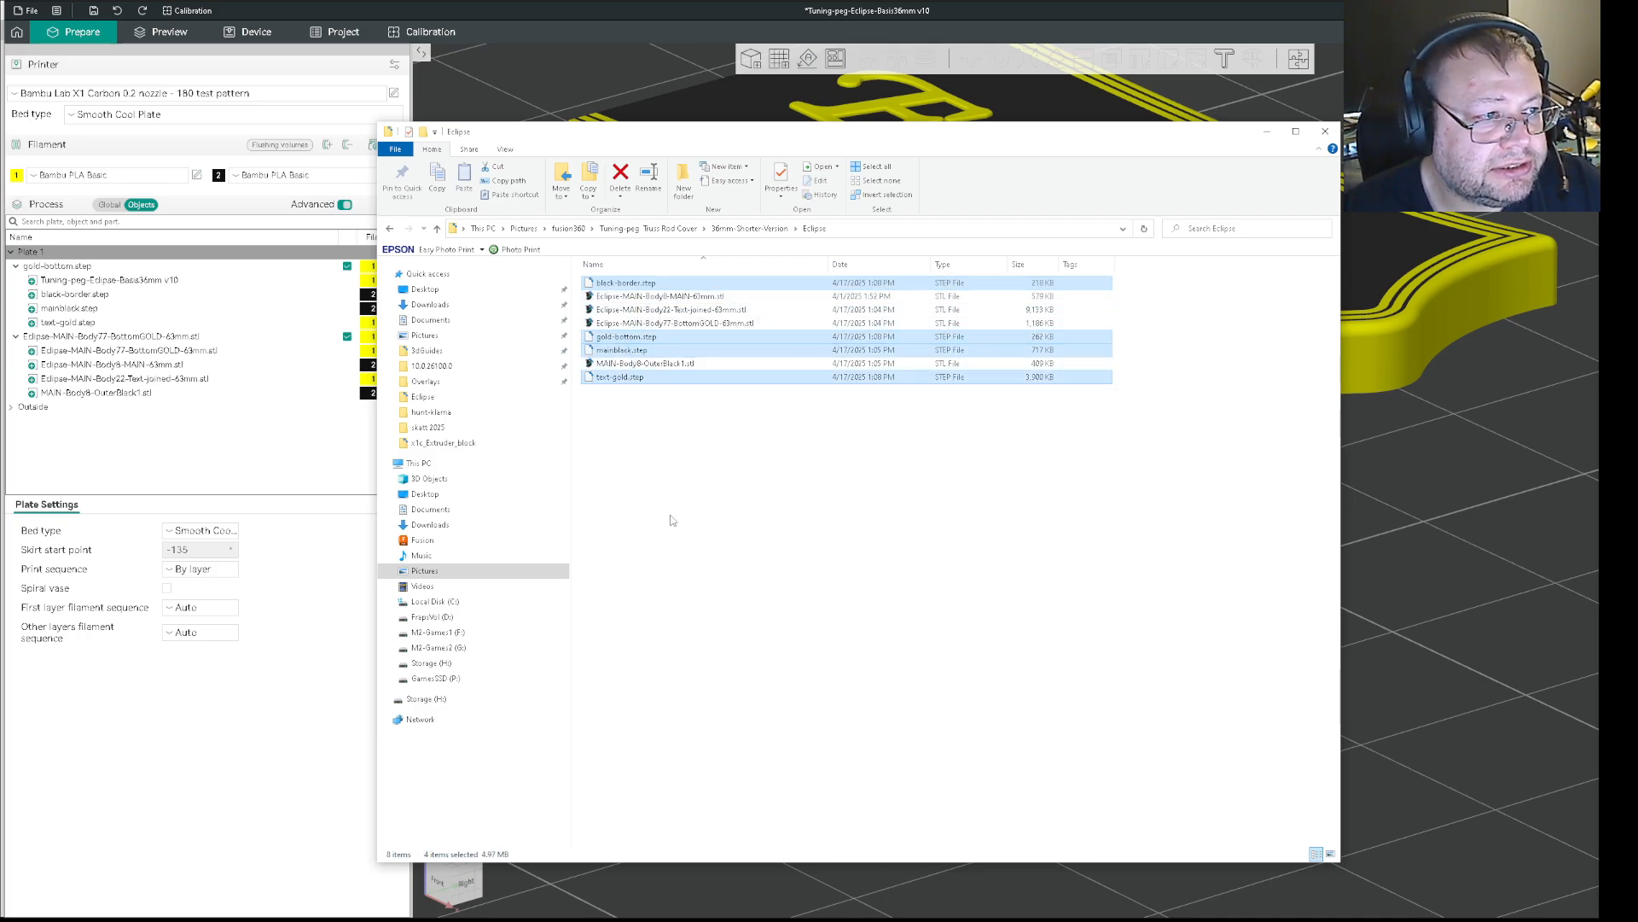
# - Select the folder's four STL files to identify the mesh version of the cover, and clear the selection
pyautogui.click(674, 296)
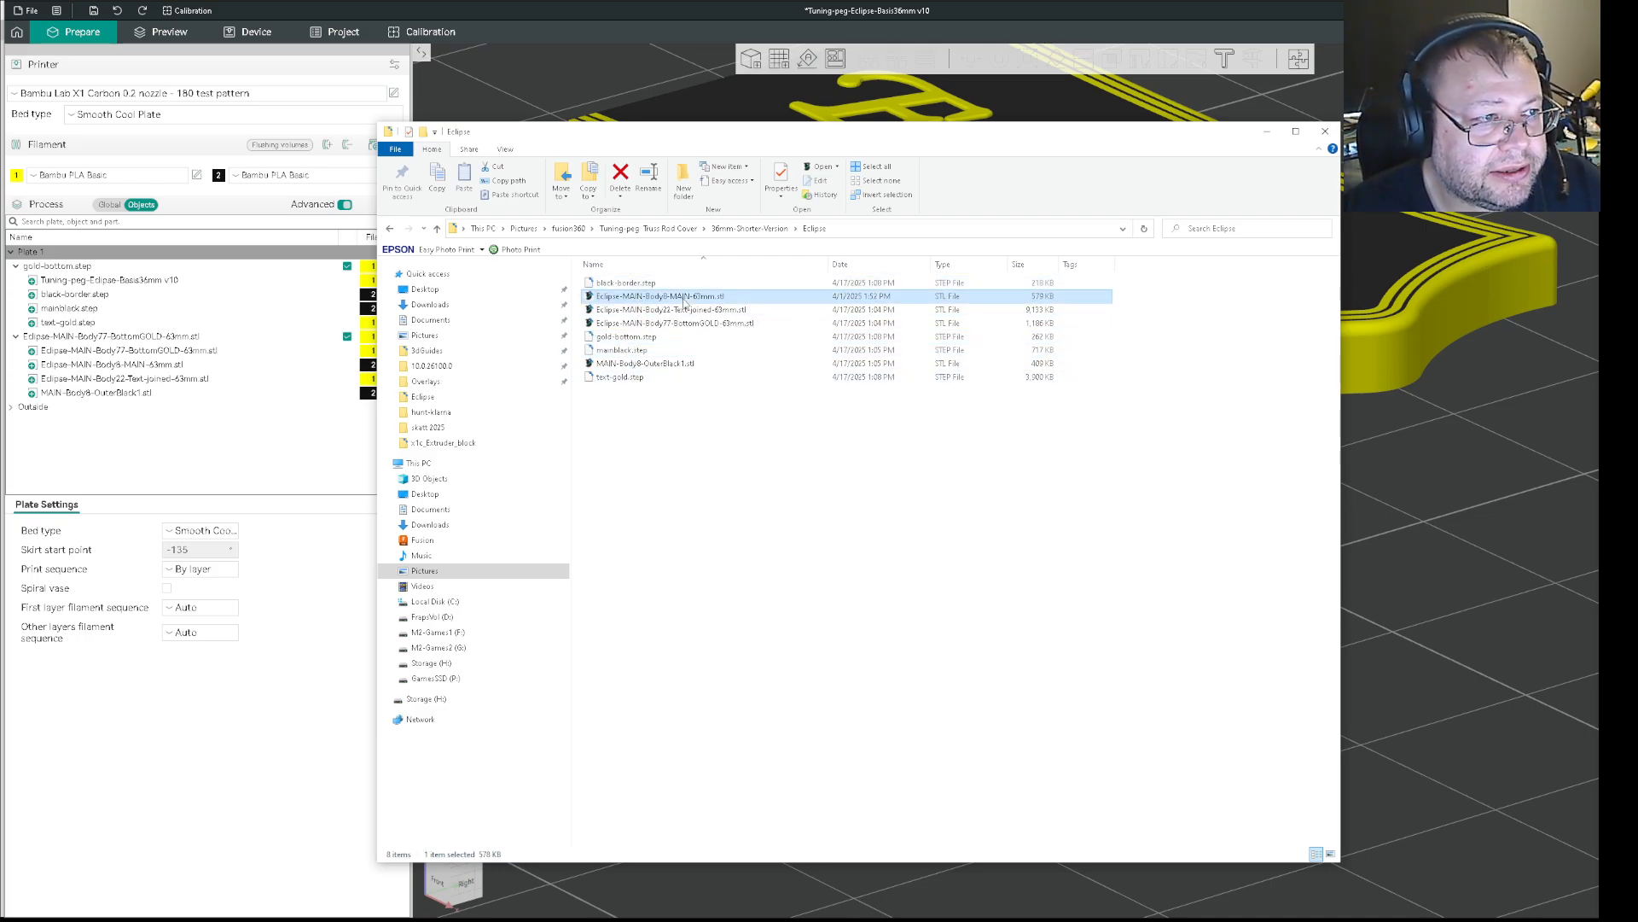
pyautogui.keyDown('ctrl'); pyautogui.click(675, 310); pyautogui.keyUp('ctrl')
pyautogui.keyDown('ctrl'); pyautogui.click(673, 324); pyautogui.keyUp('ctrl')
pyautogui.keyDown('ctrl'); pyautogui.click(646, 363); pyautogui.keyUp('ctrl')
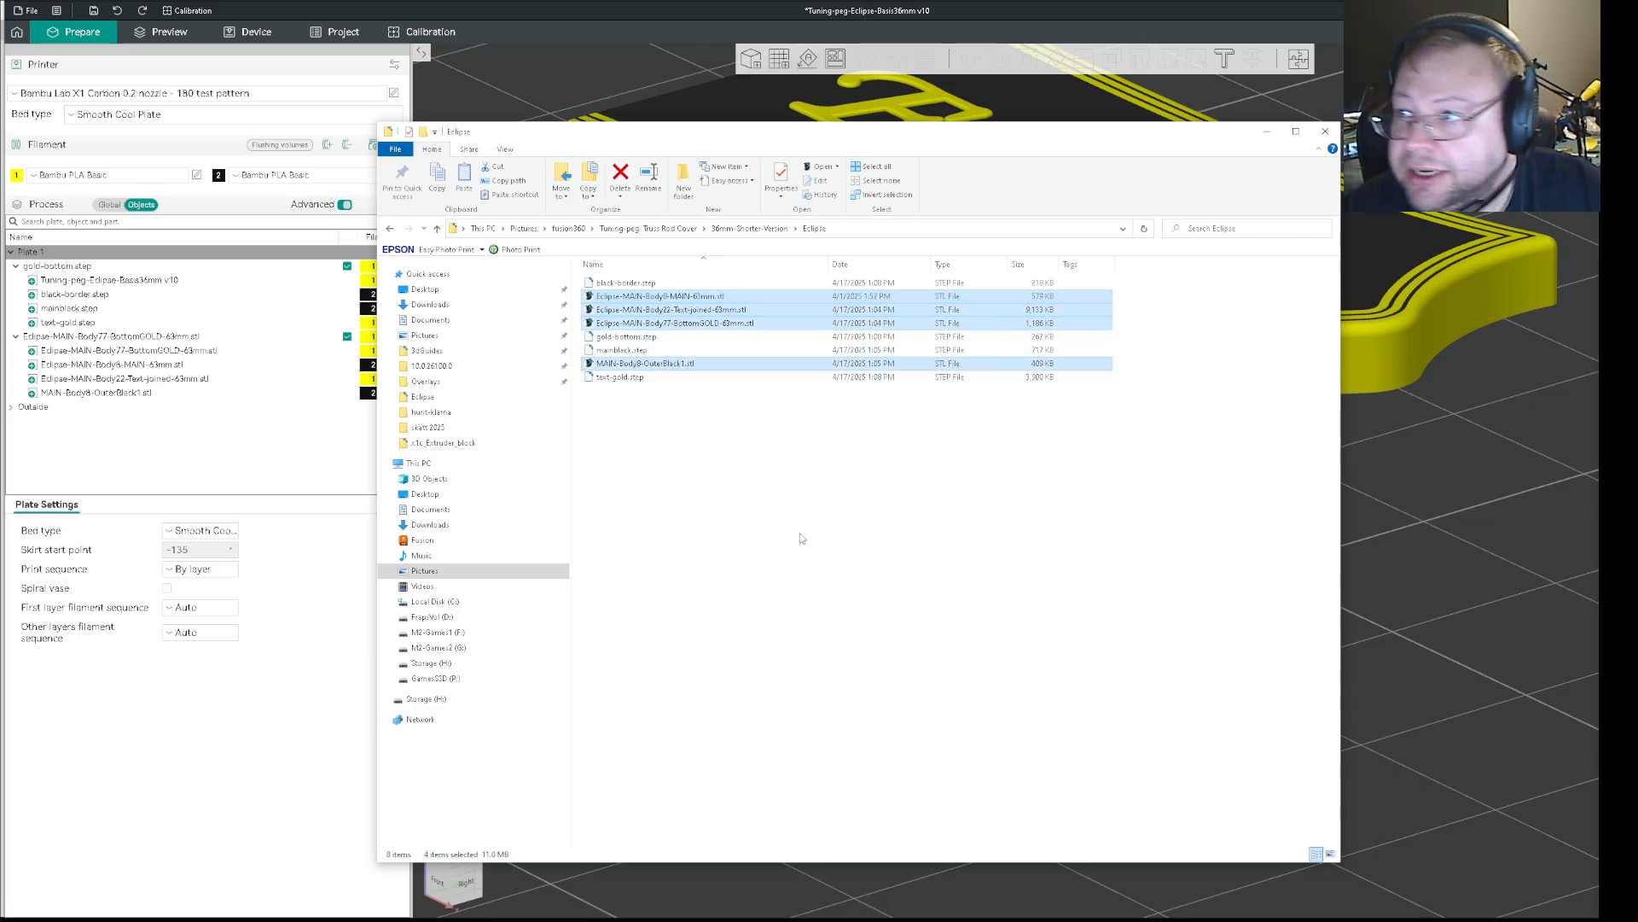
pyautogui.click(882, 517)
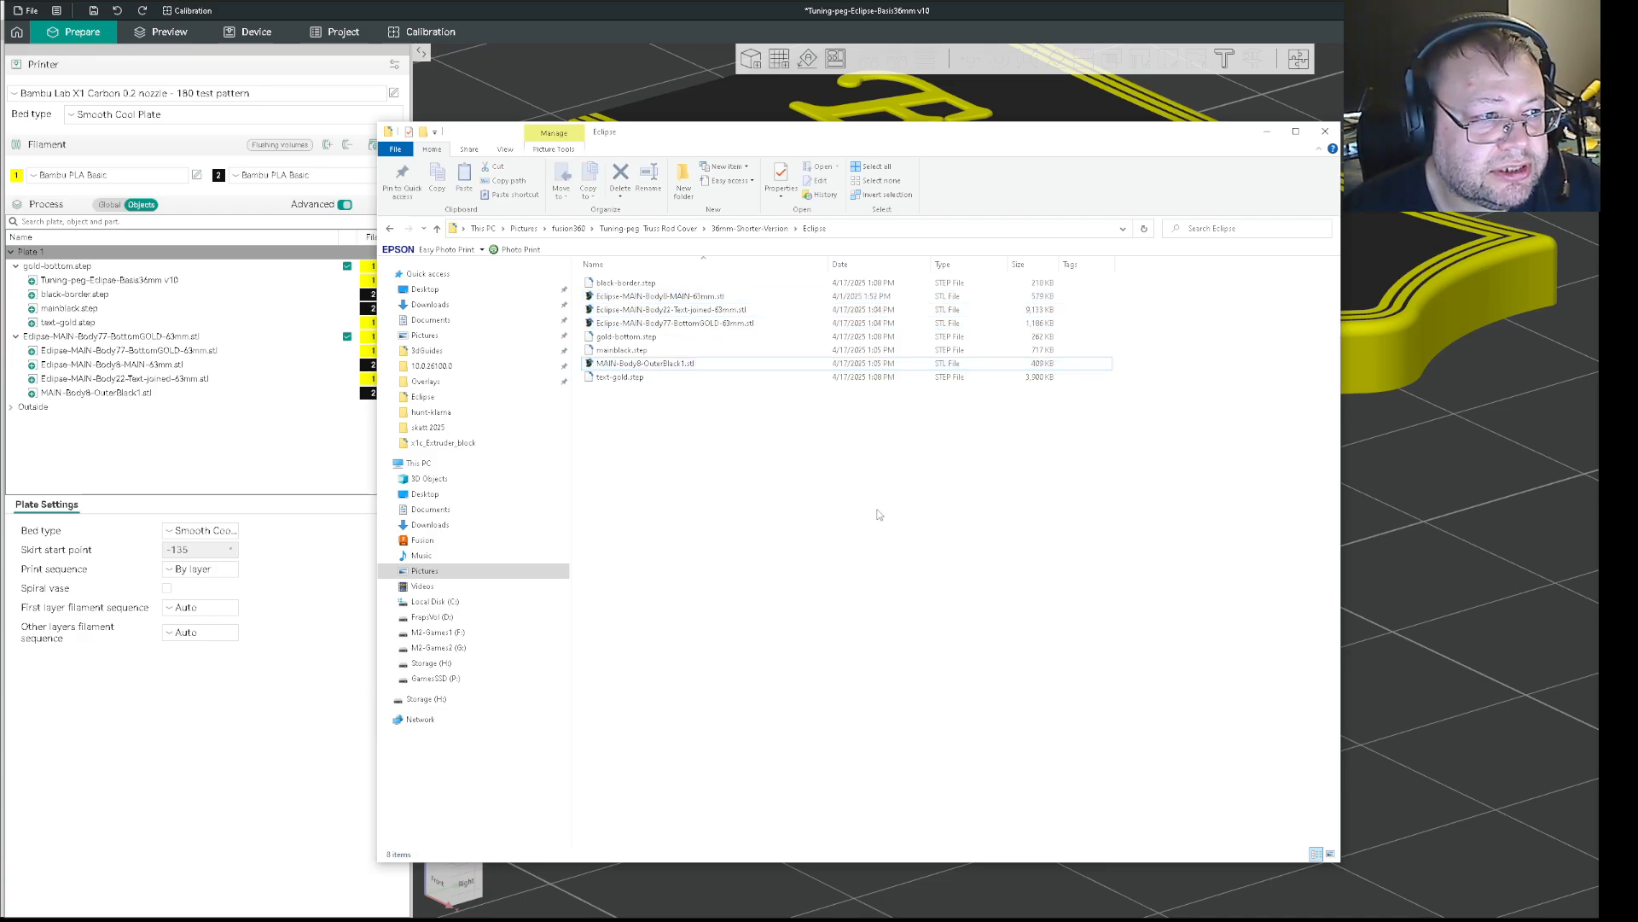
# - Compare the file sizes of Eclipse-MAIN-Body77-BottomGOLD-63mm.stl and gold-bottom.step, and return to the slicer
pyautogui.click(699, 324)
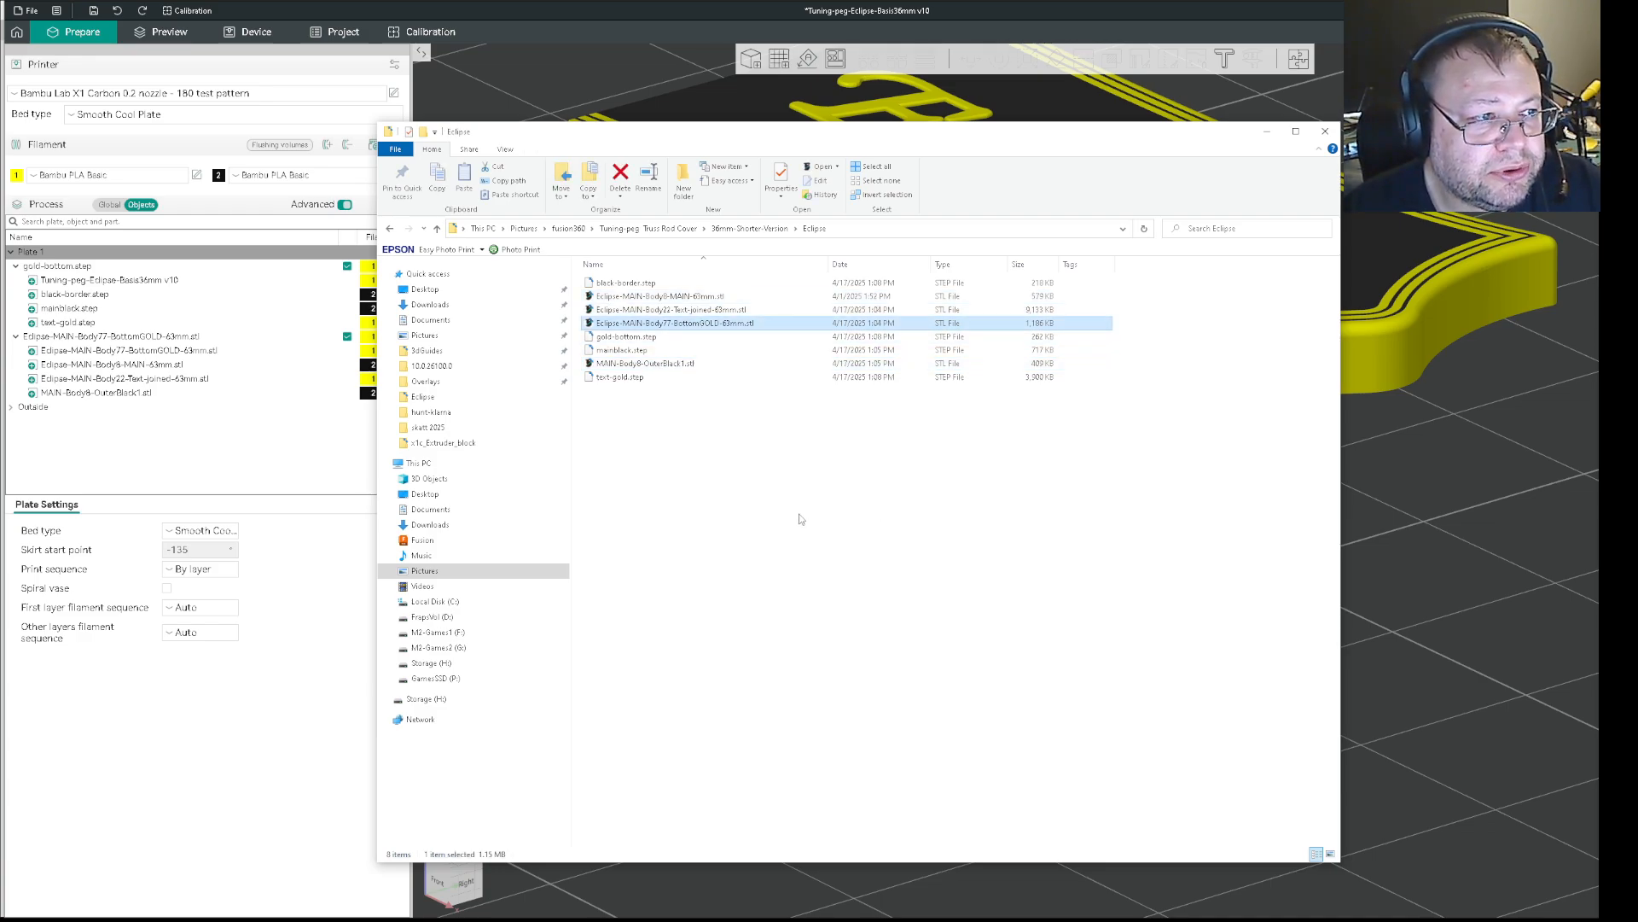
pyautogui.click(641, 337)
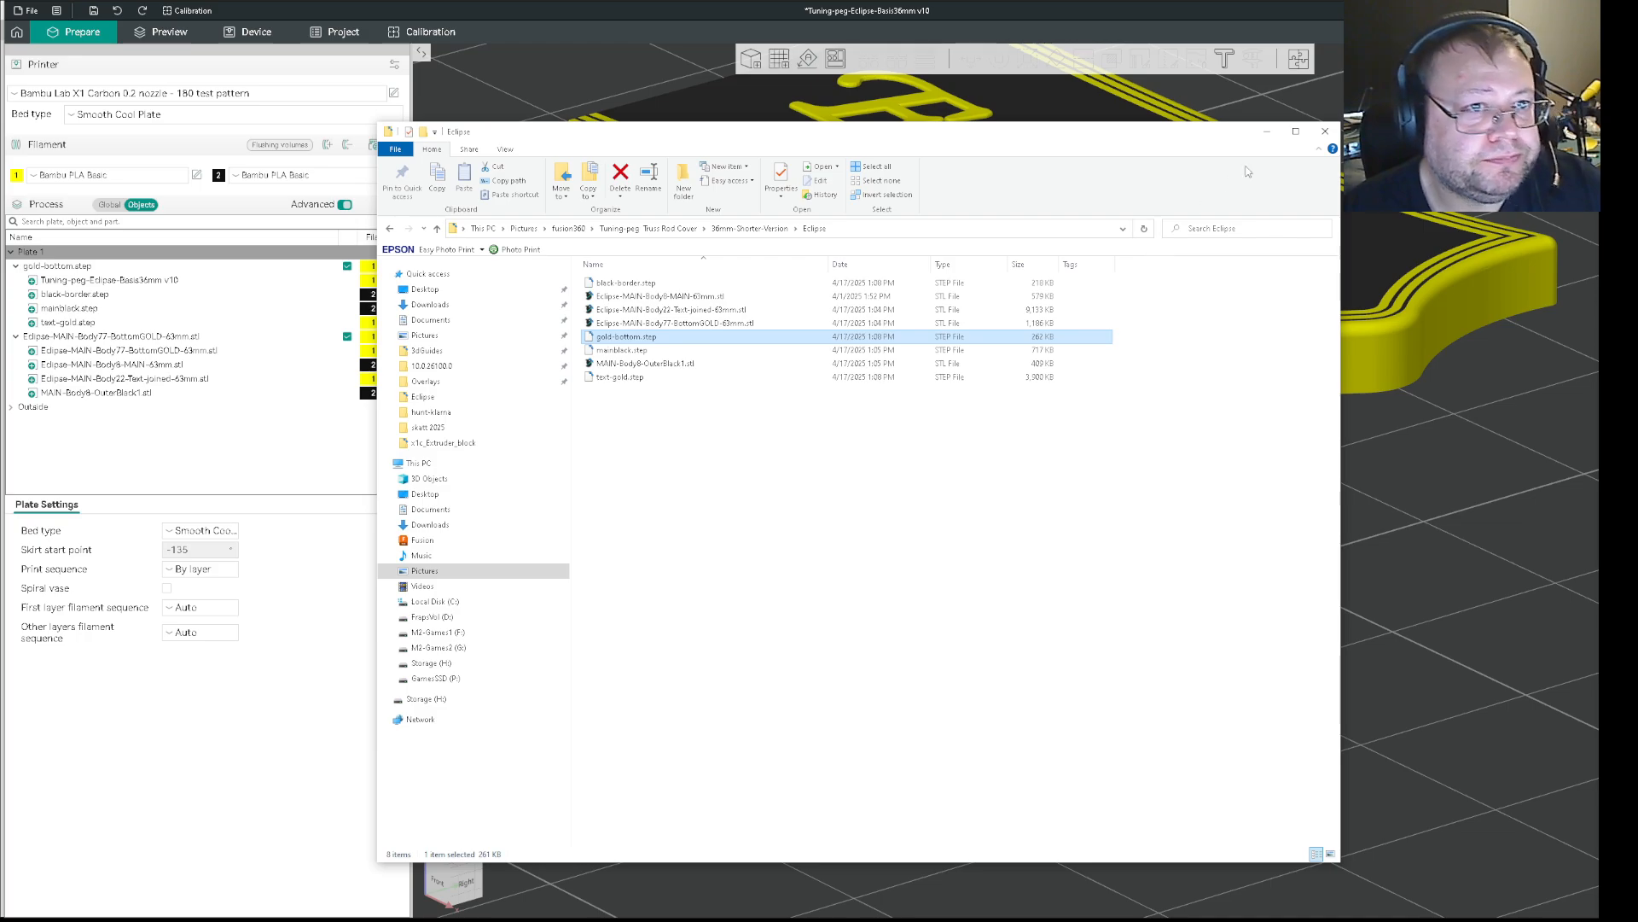
pyautogui.click(1267, 133)
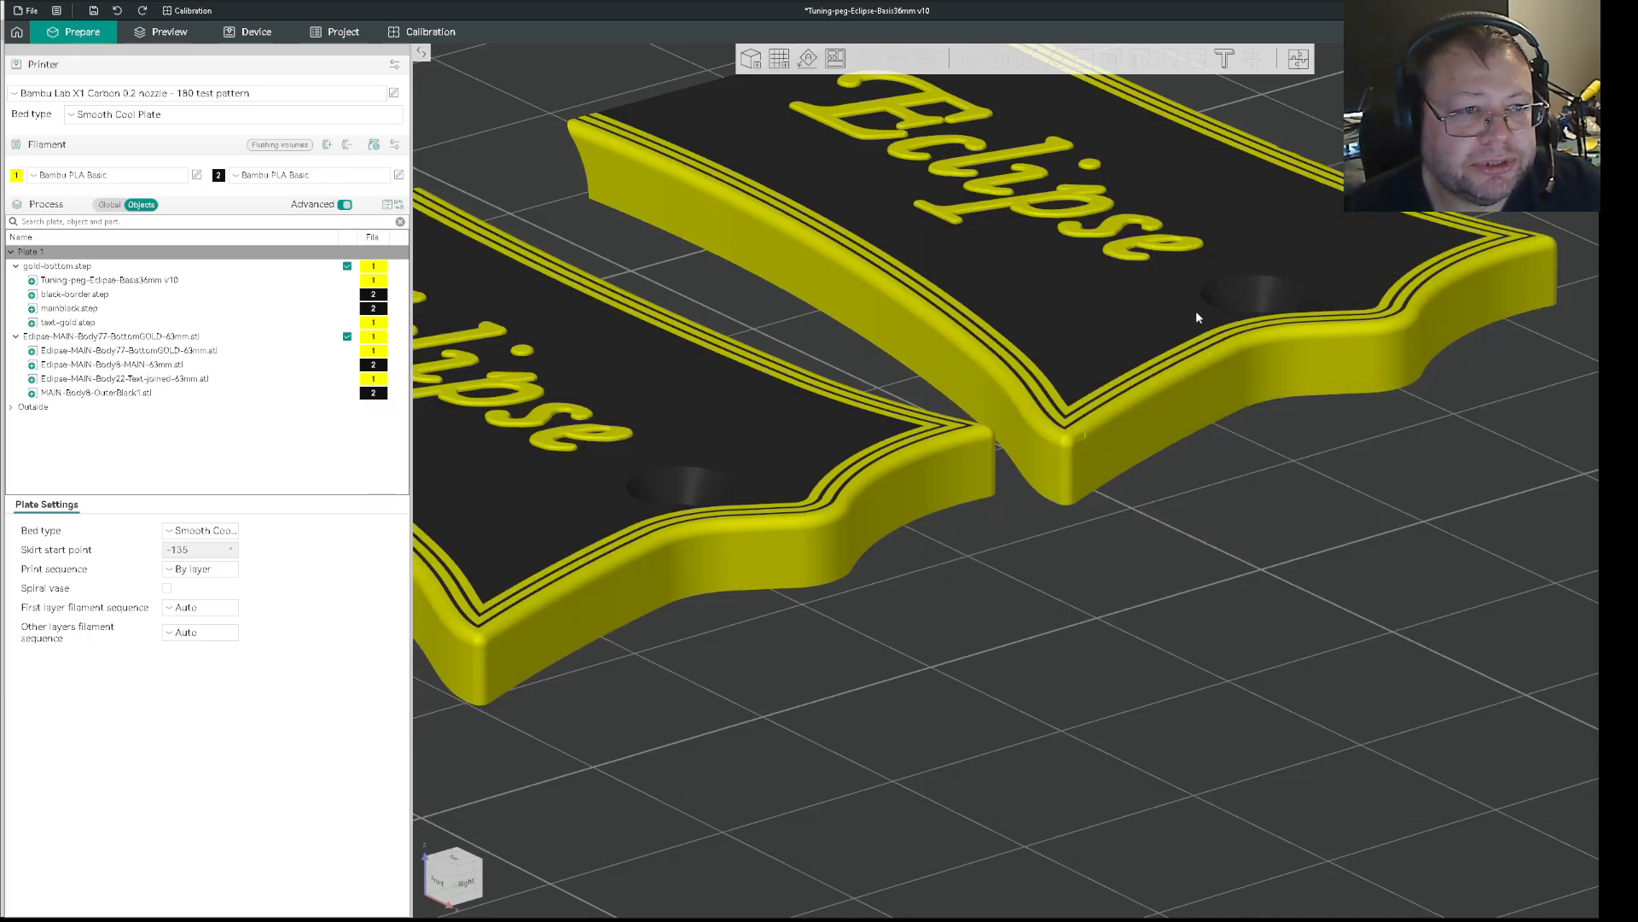
# - Compare the dimensions, volume and triangle counts of the gold-bottom.step and BottomGOLD STL objects, and deselect them
pyautogui.click(1247, 402)
pyautogui.click(1171, 321)
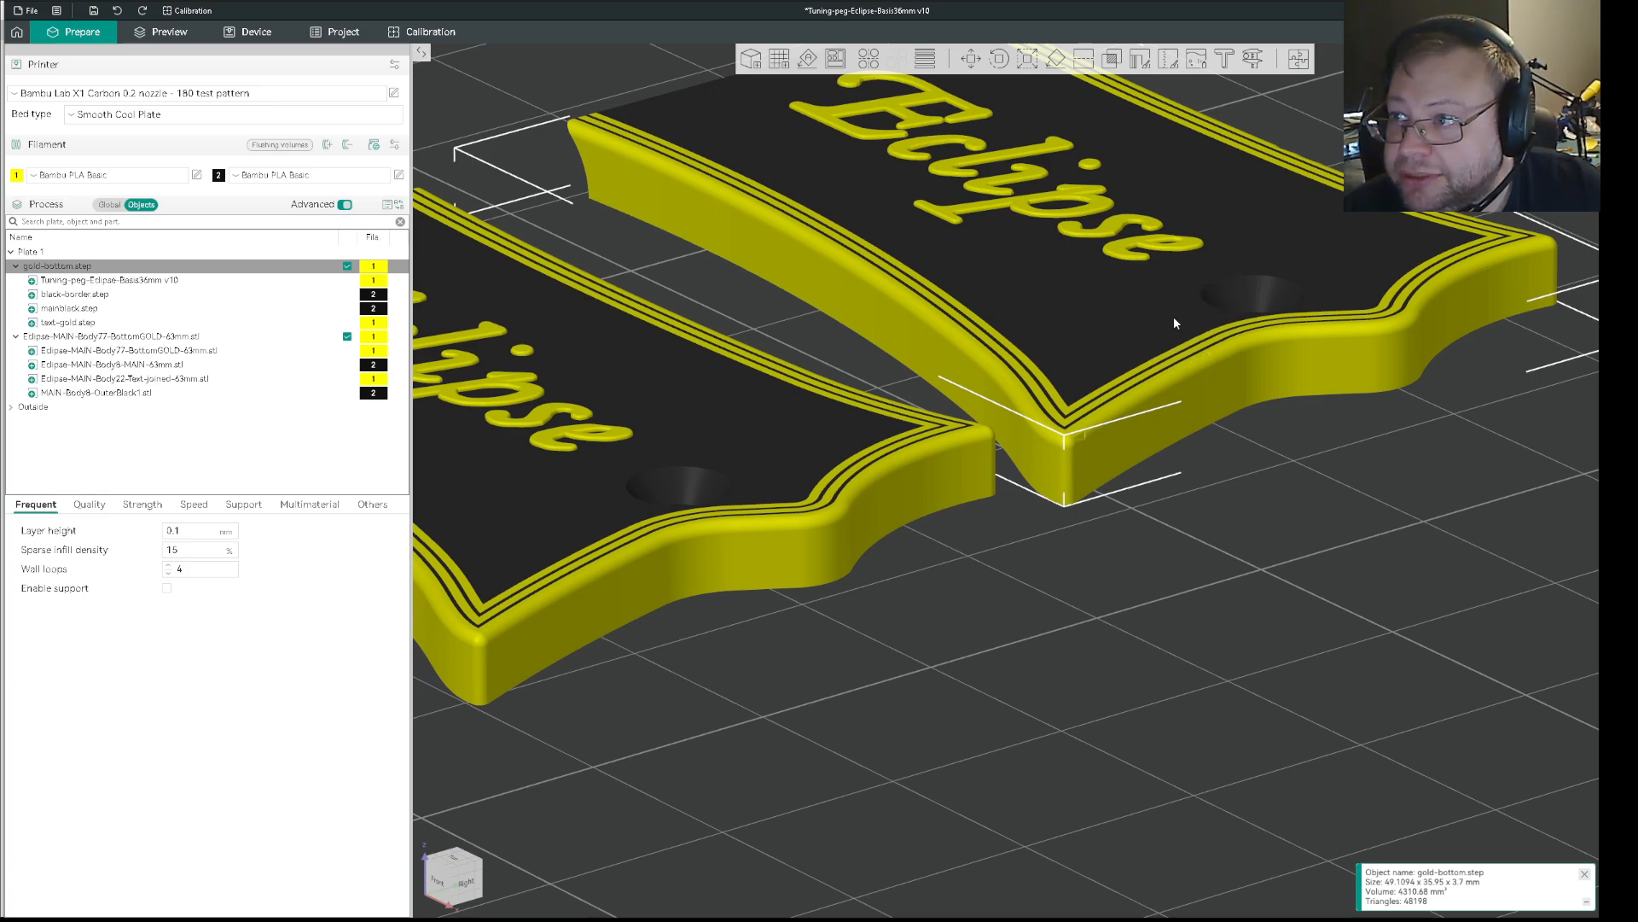
pyautogui.click(577, 490)
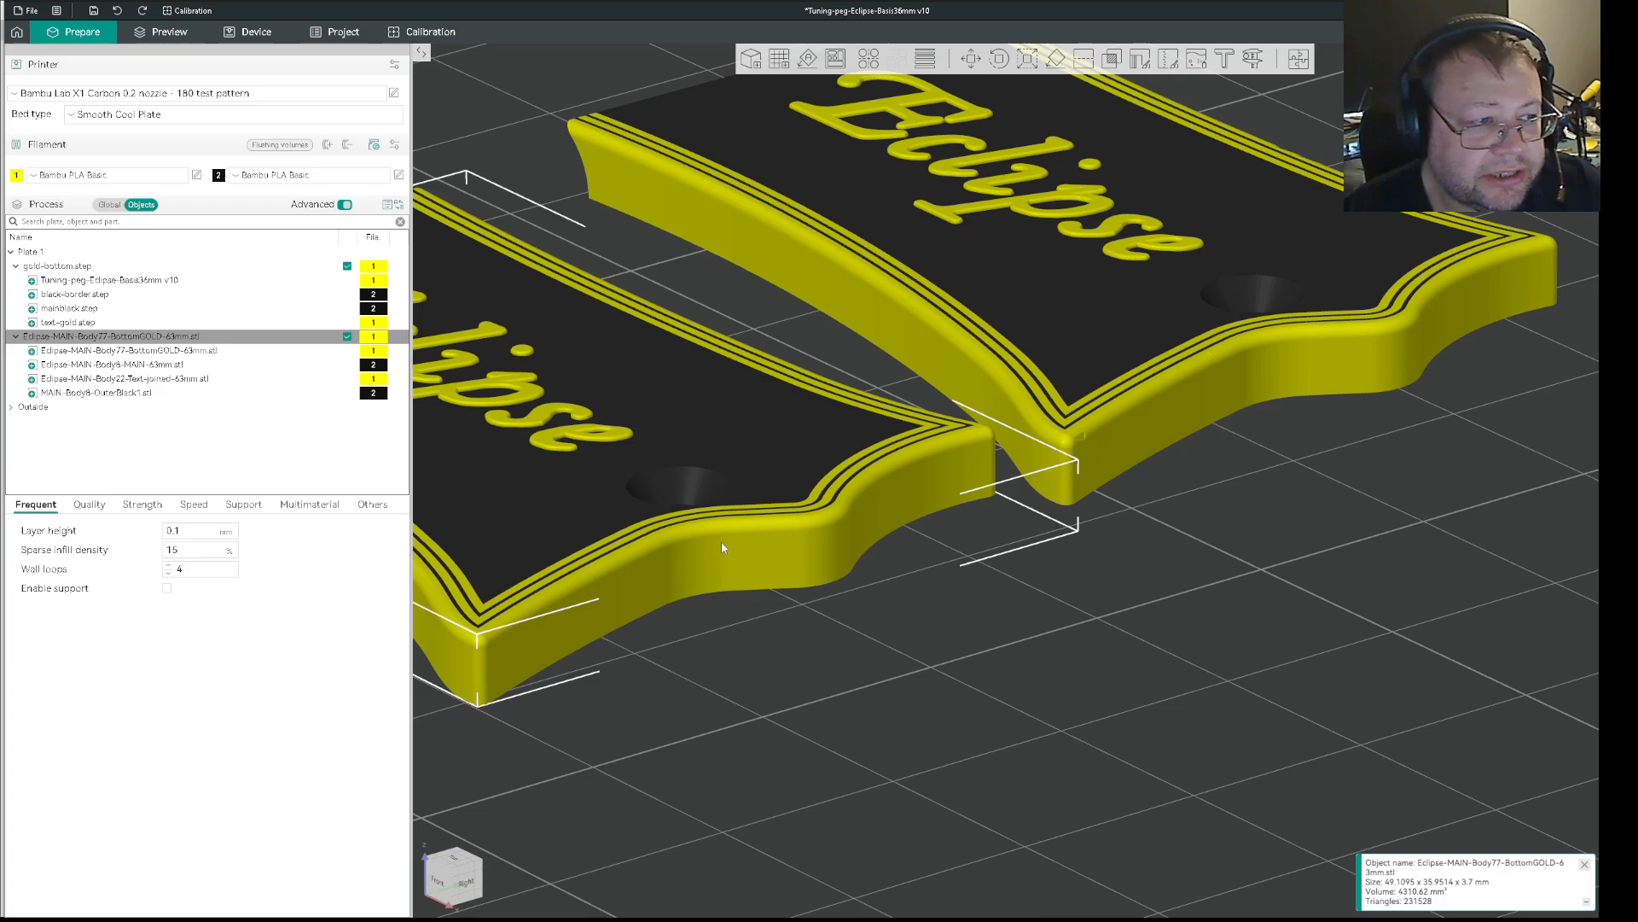
pyautogui.click(741, 504)
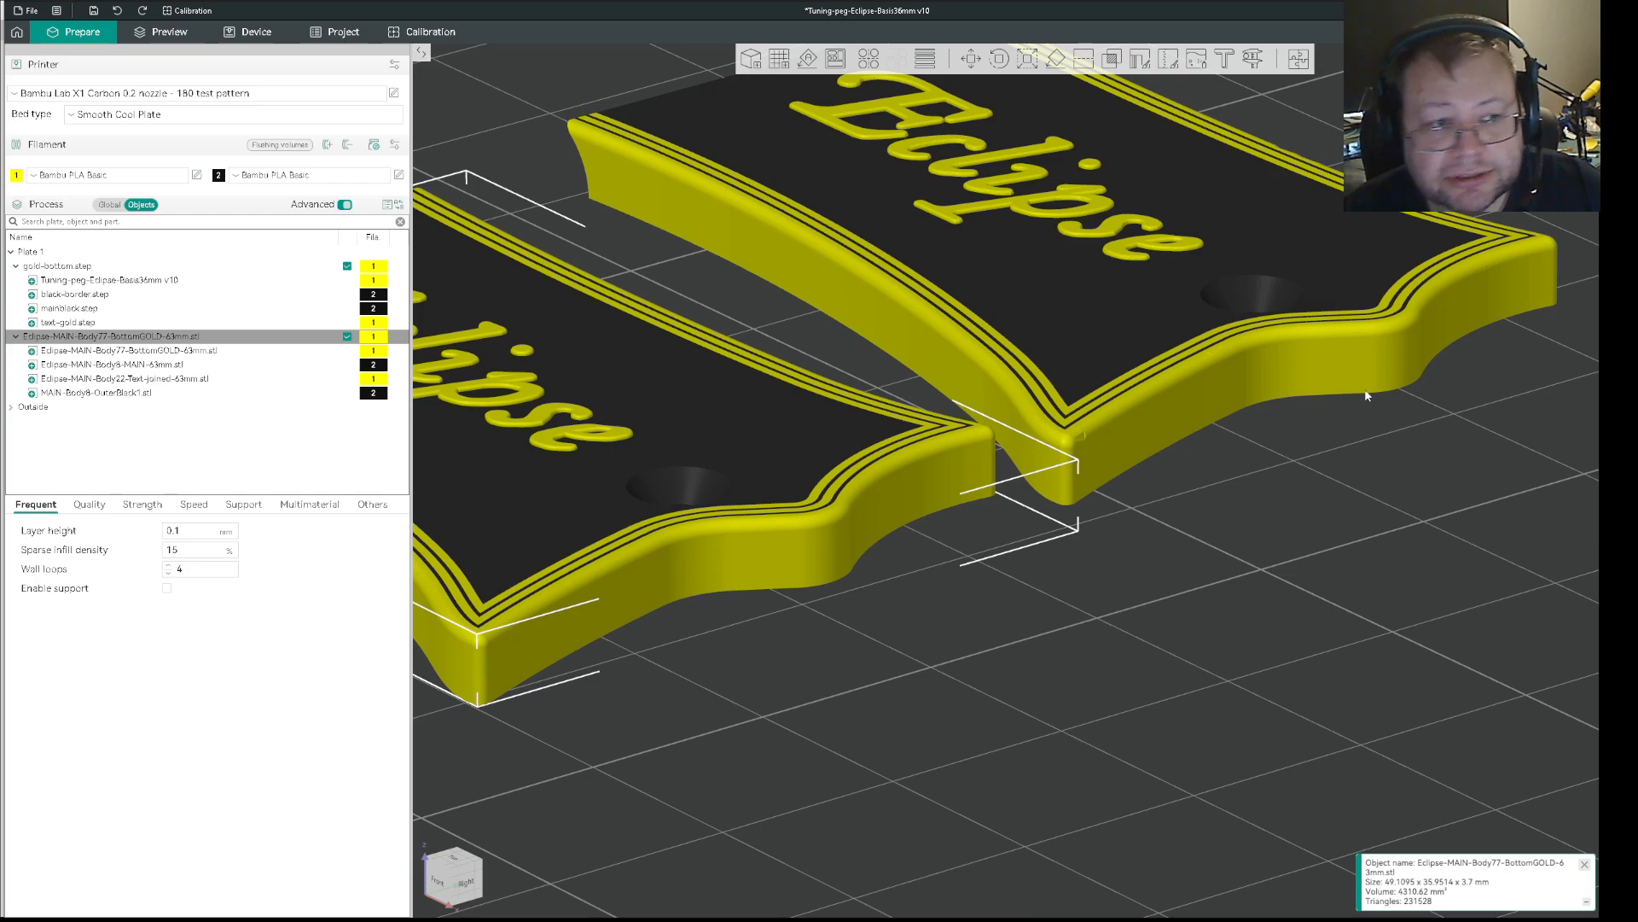
pyautogui.click(1276, 326)
pyautogui.click(742, 501)
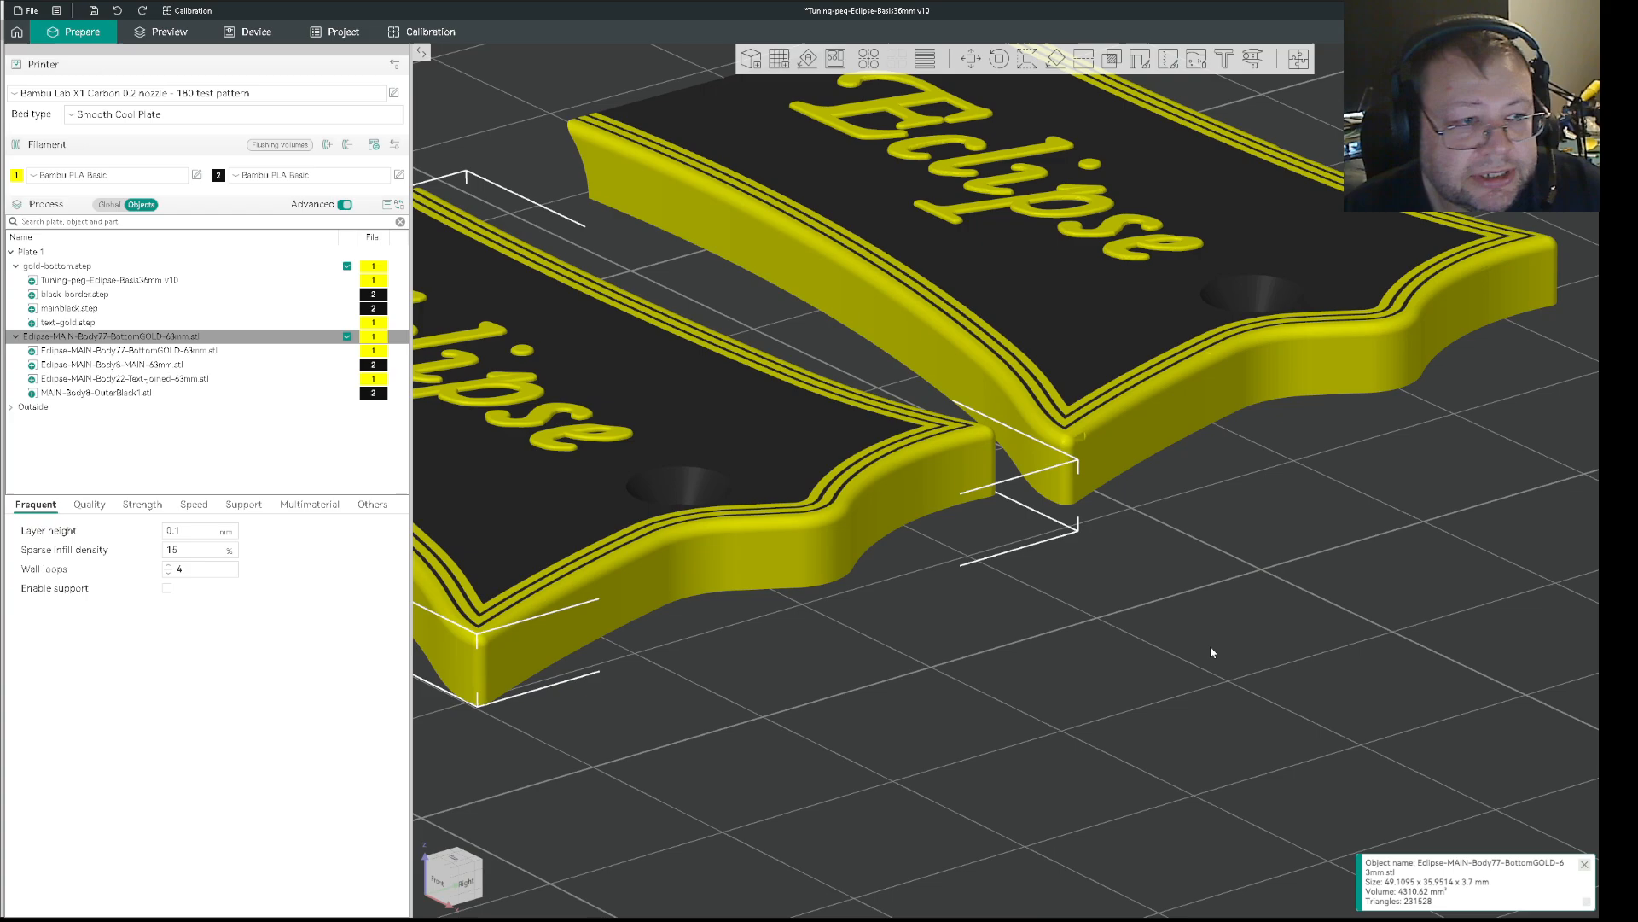
pyautogui.click(1123, 697)
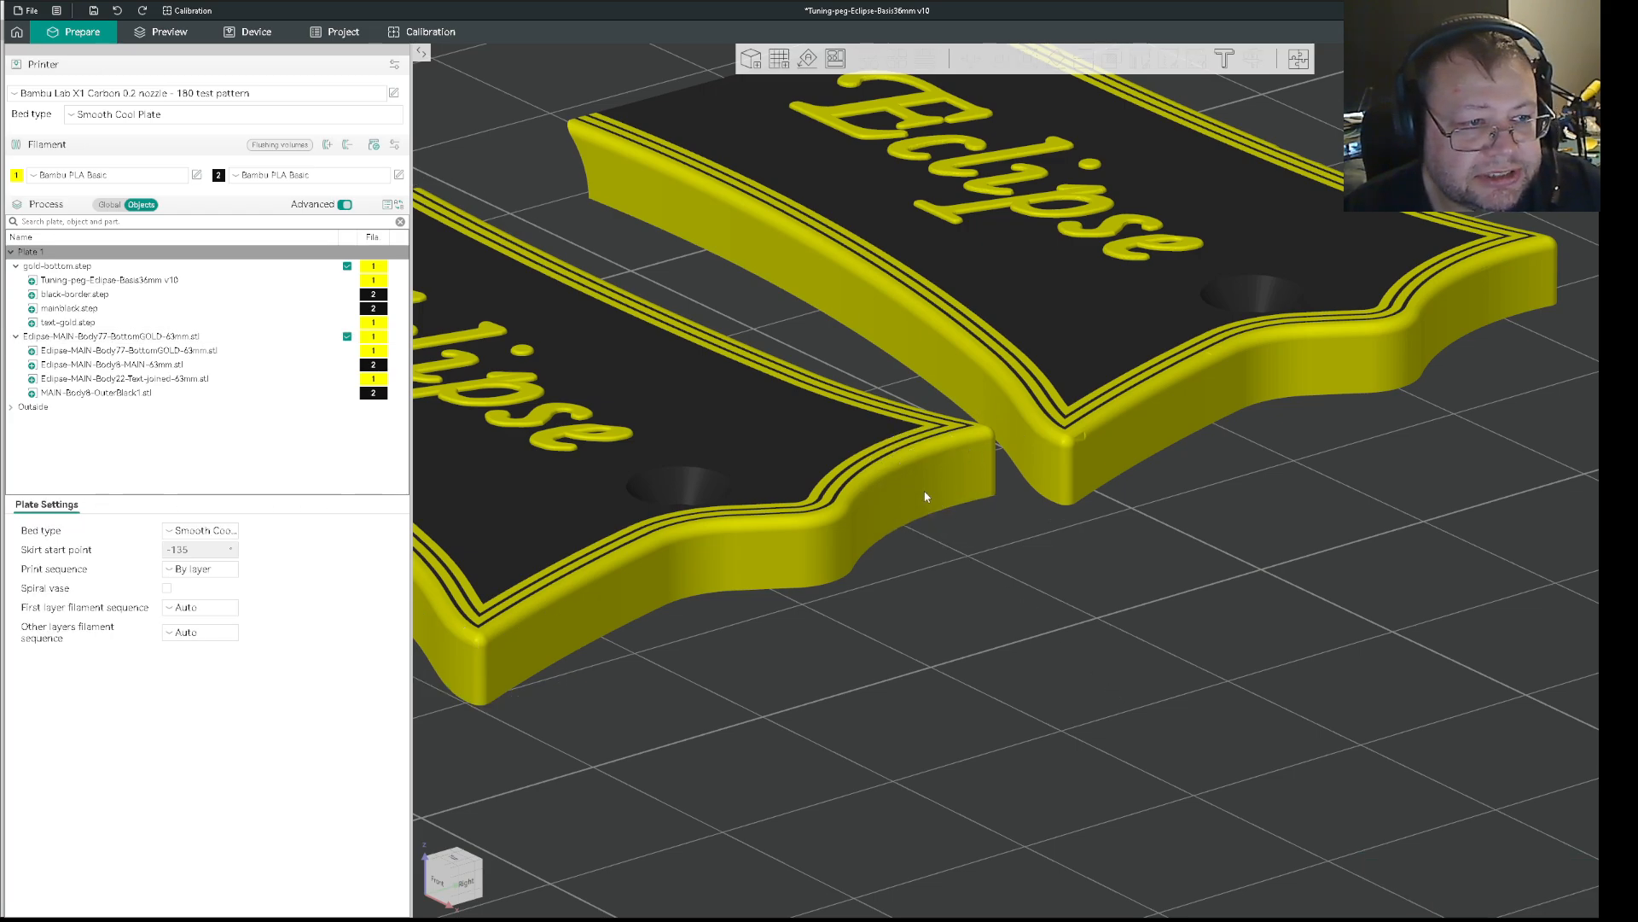
# - Examine the curved side wall and rounded upper edge of the STL cover at close range
pyautogui.scroll(10, 1038, 532)
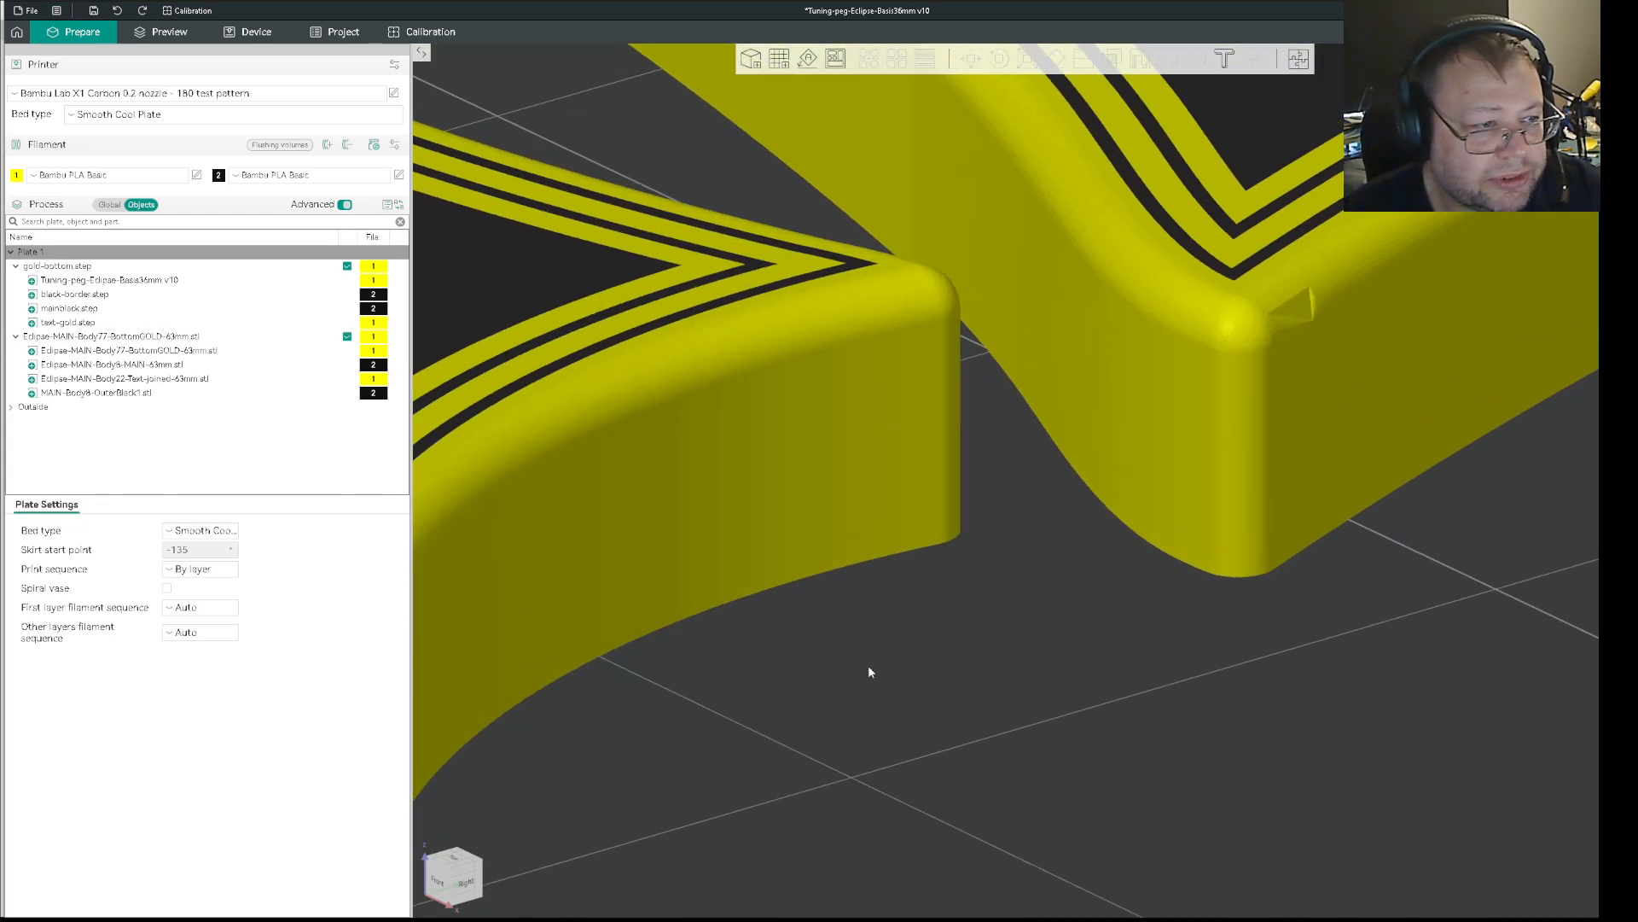
pyautogui.scroll(3, 1075, 611)
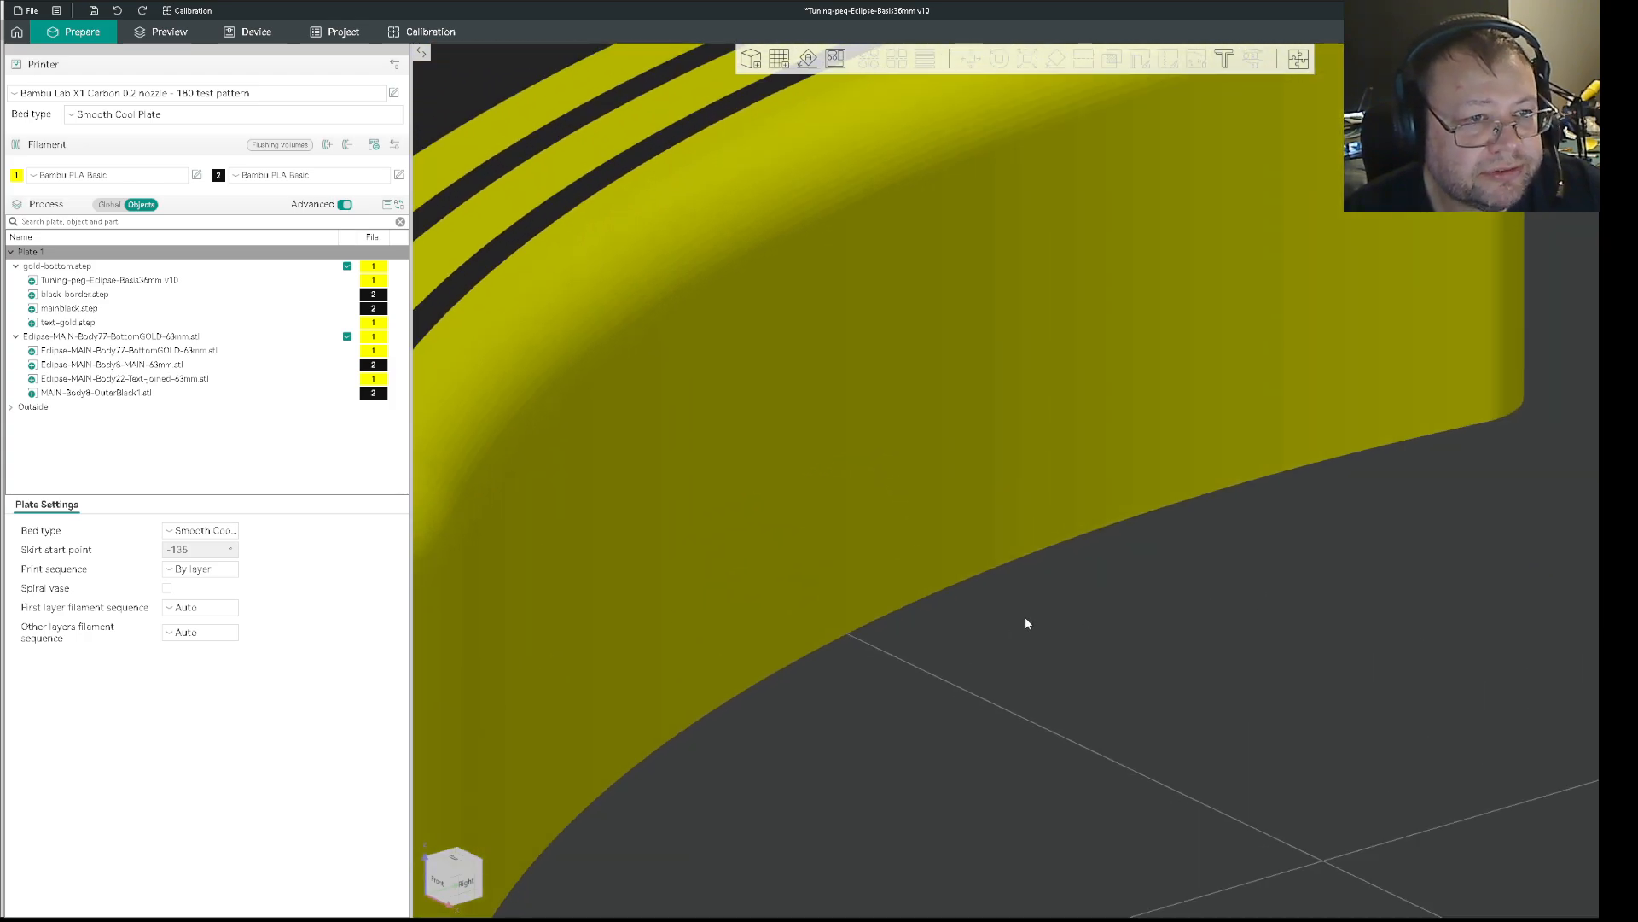
pyautogui.scroll(-3, 1026, 623)
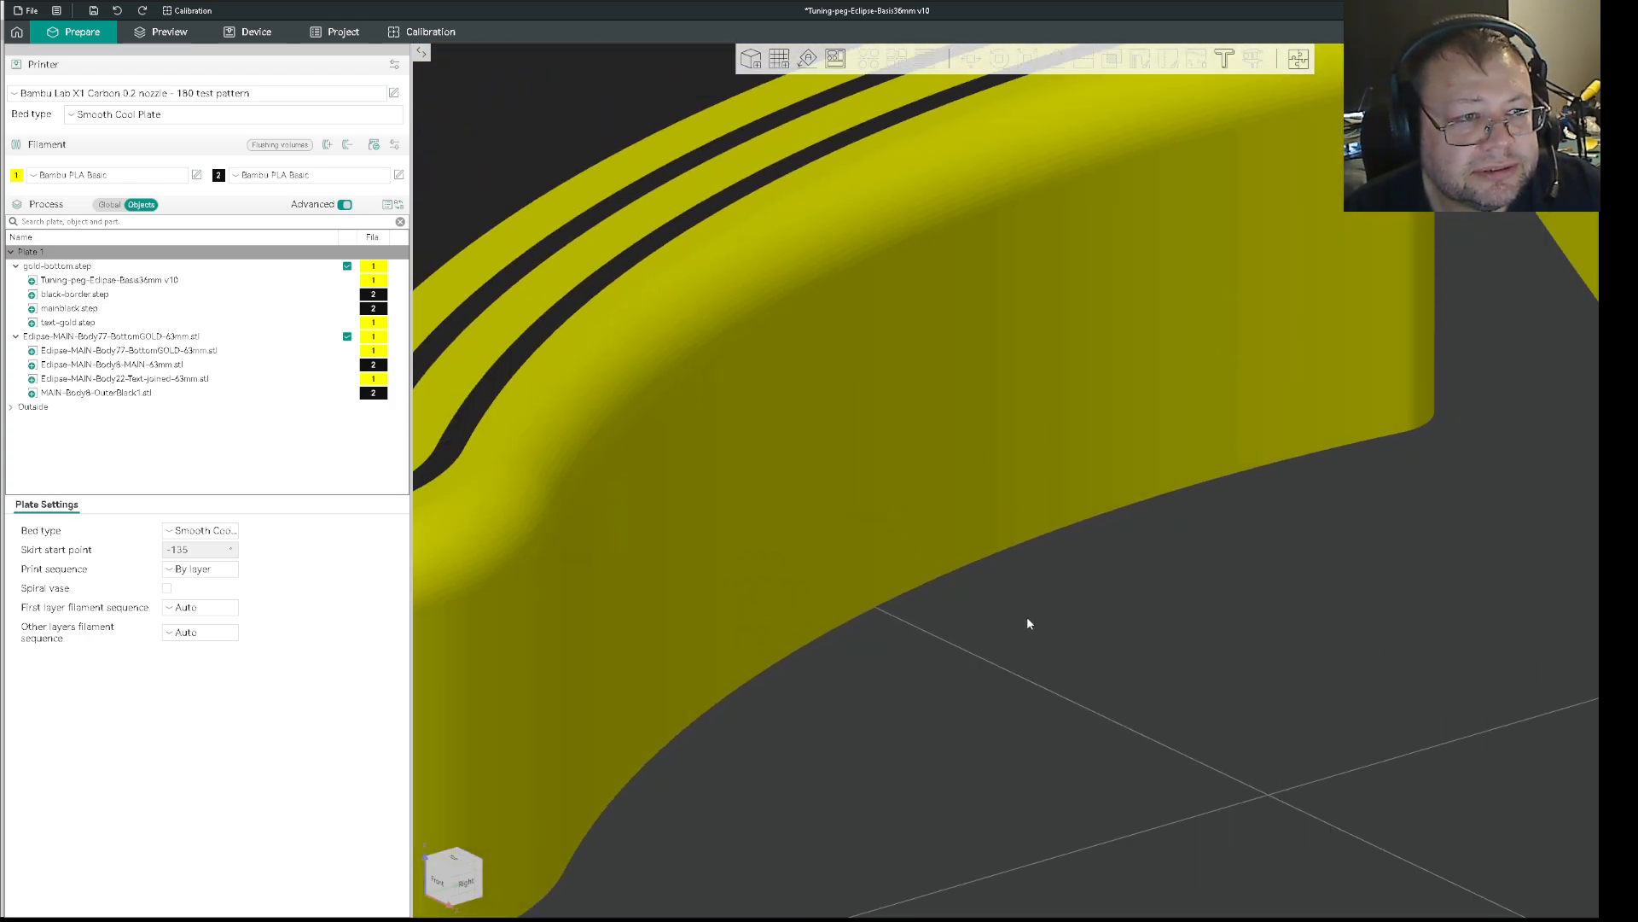
pyautogui.scroll(-10, 1027, 616)
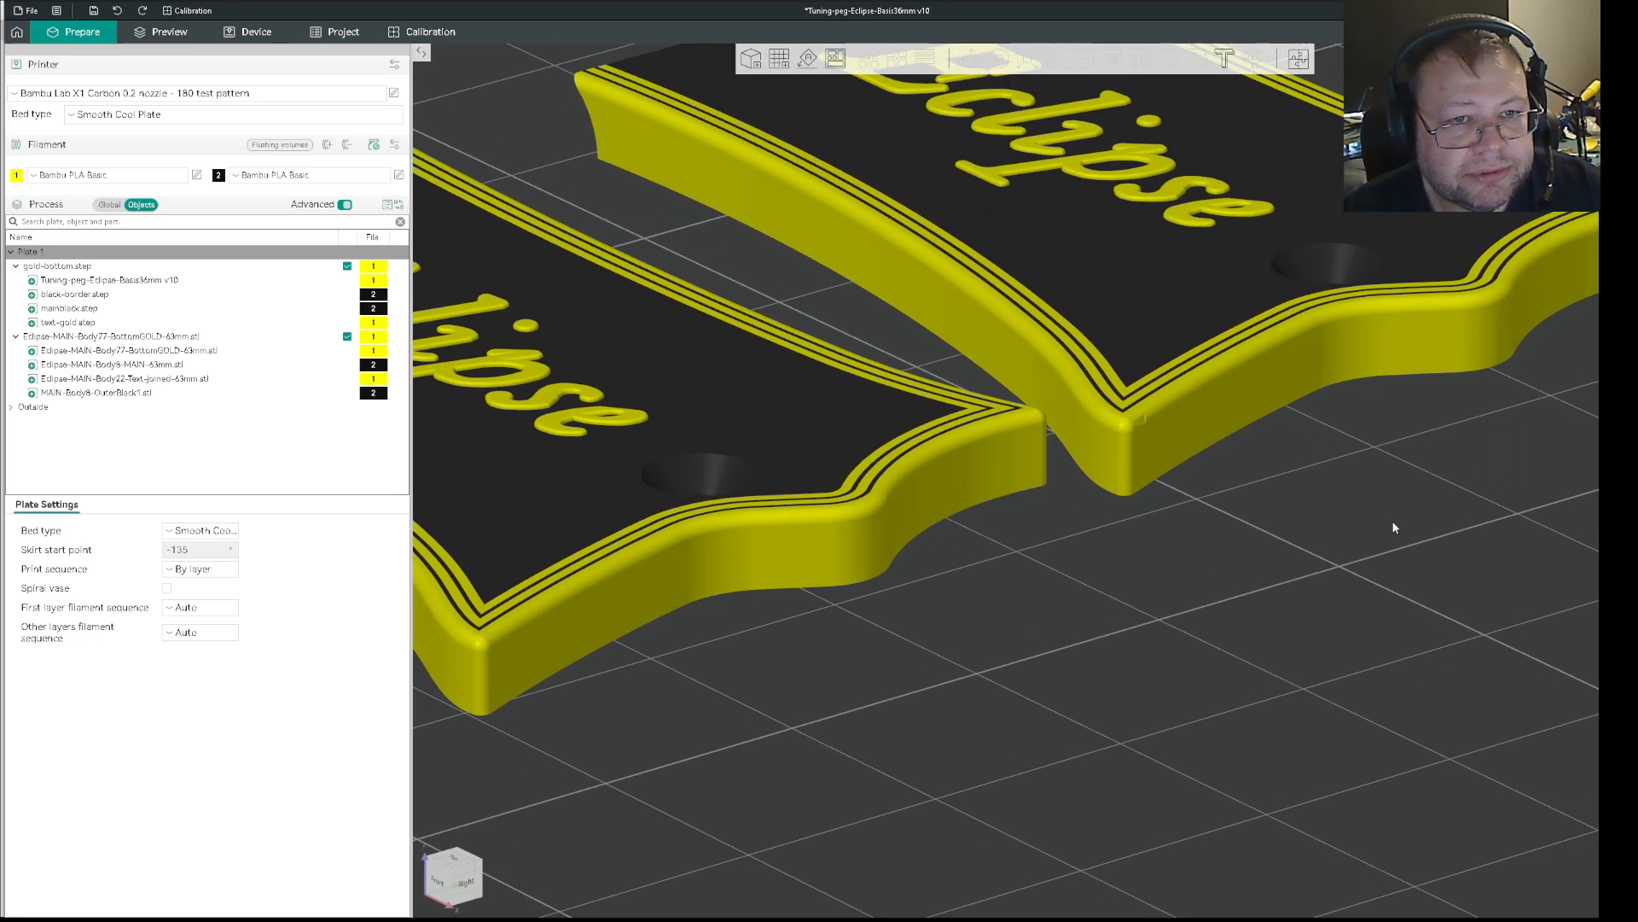
# - Examine the same curved side wall and rounded upper edge on the STEP cover for surface artifacts
pyautogui.scroll(8, 939, 698)
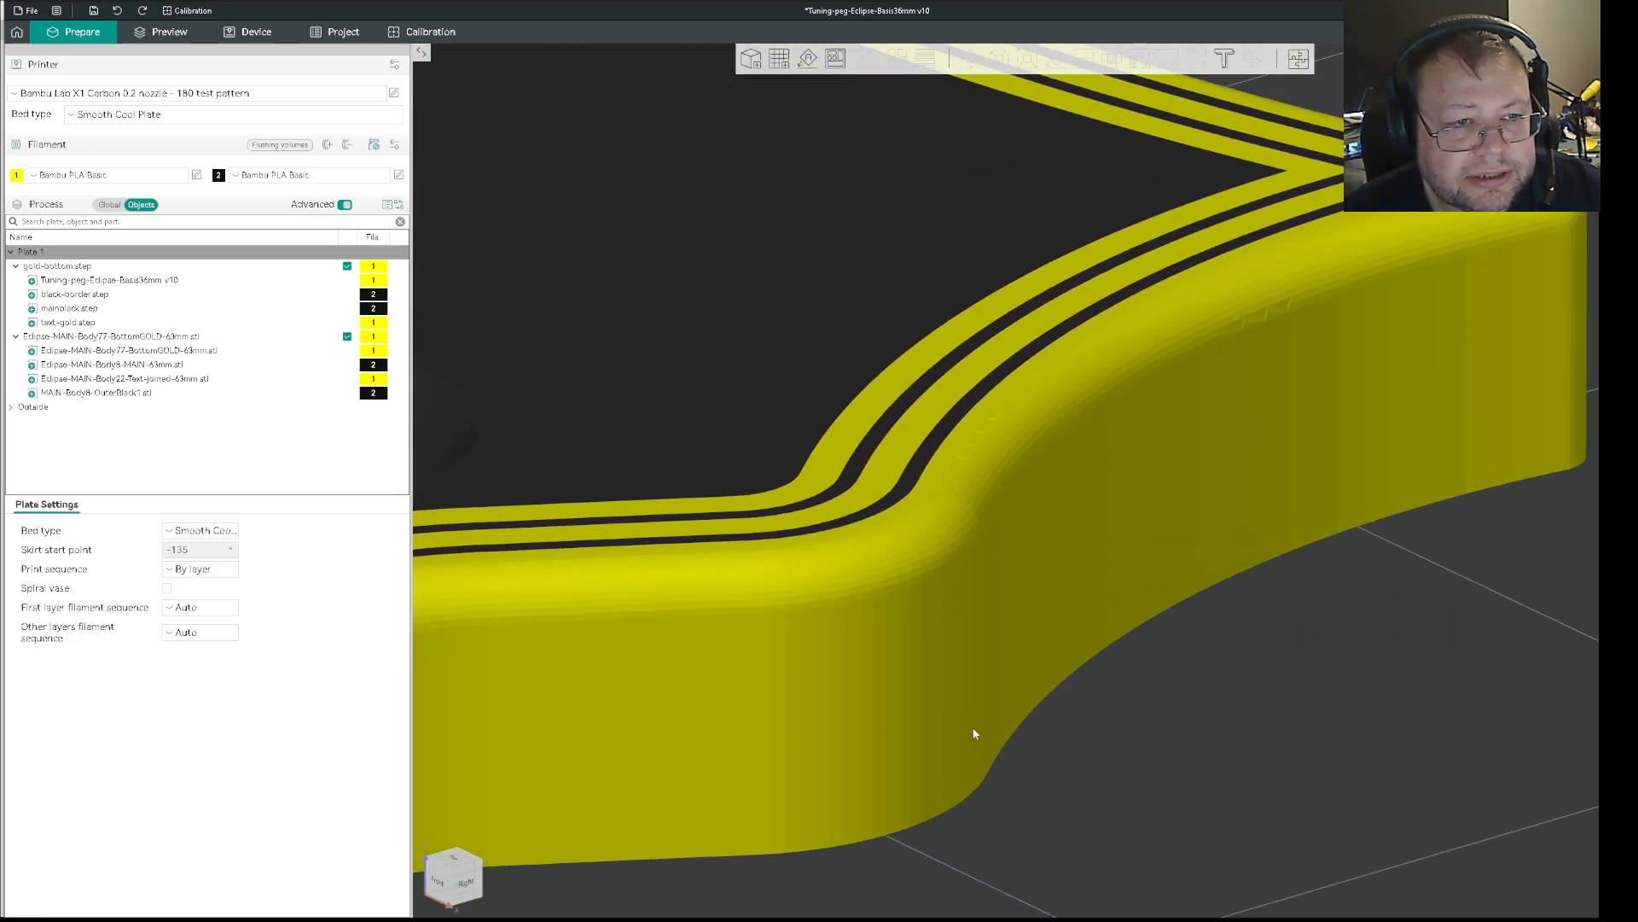
pyautogui.moveTo(973, 728); pyautogui.dragTo(908, 732, button='middle')
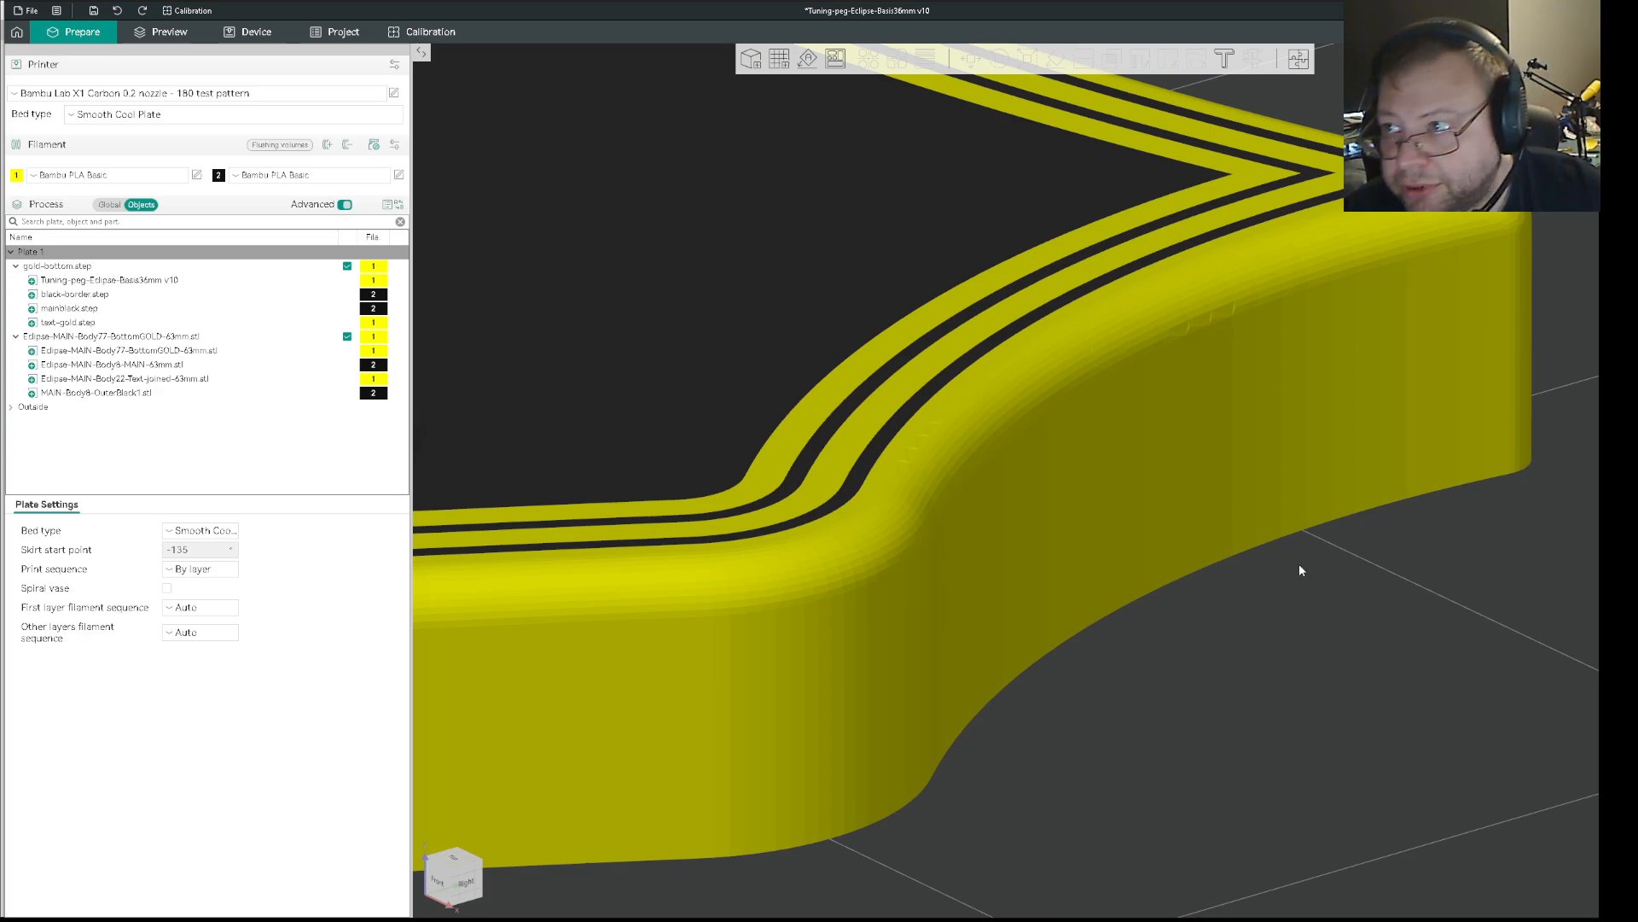
pyautogui.scroll(-5, 1133, 665)
pyautogui.scroll(-6, 1133, 670)
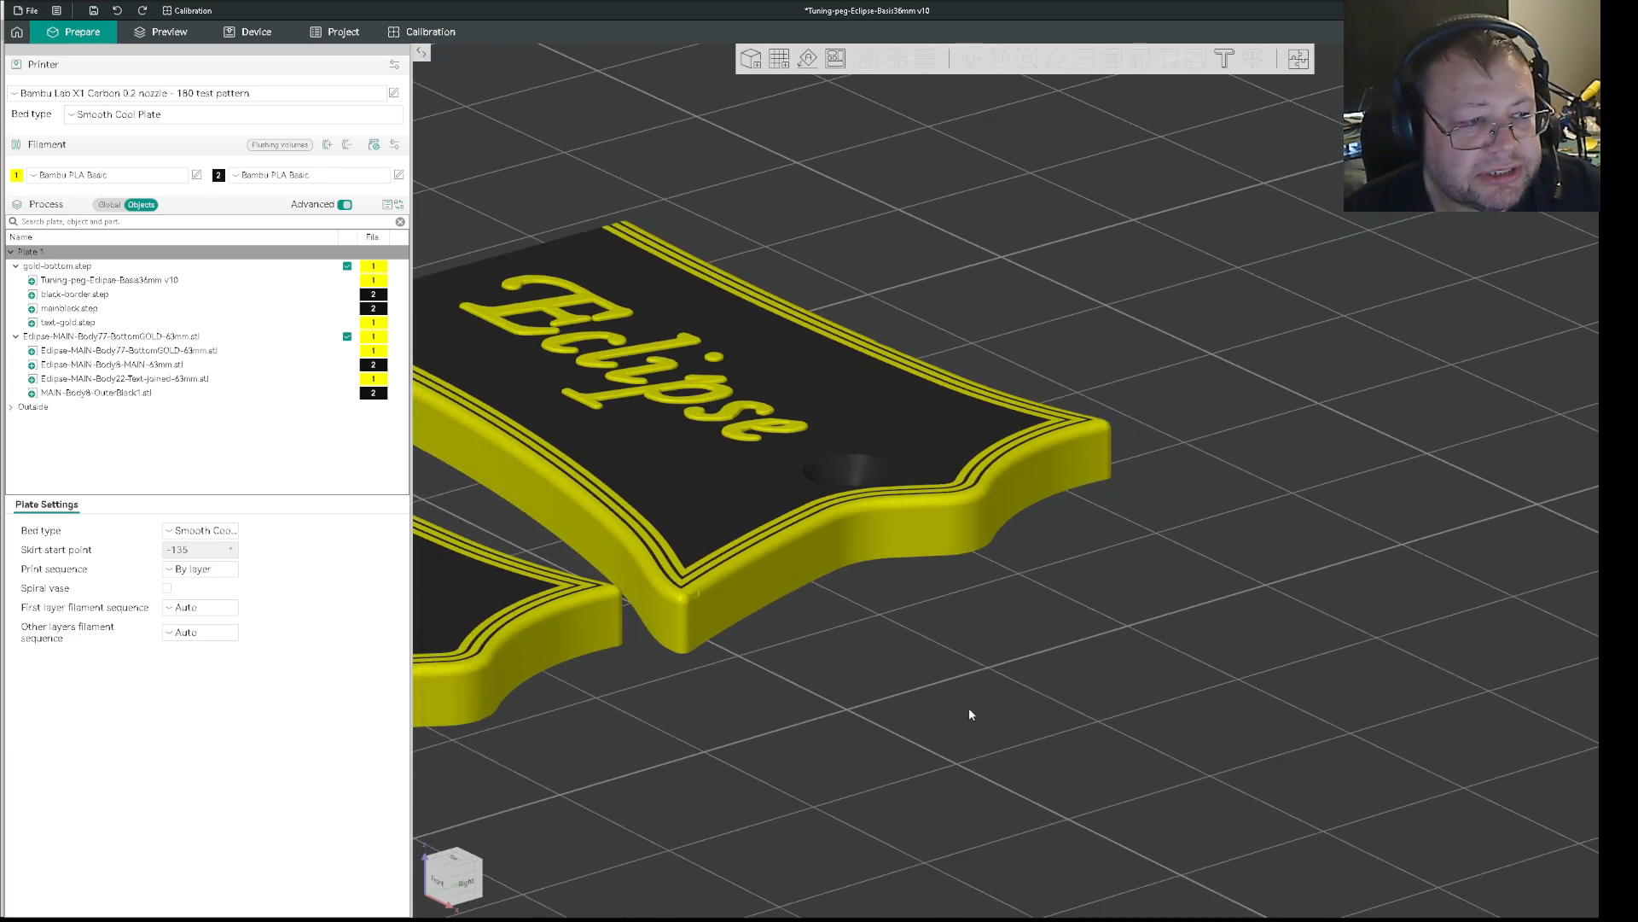
# - Examine the pointed front corner of the STL cover up close, checking the smoothness of its rounding
pyautogui.moveTo(969, 711); pyautogui.dragTo(1507, 629, button='middle')
pyautogui.moveTo(1333, 629); pyautogui.dragTo(1206, 593, button='middle')
pyautogui.scroll(8, 680, 742)
pyautogui.moveTo(680, 742); pyautogui.dragTo(1345, 551, button='middle')
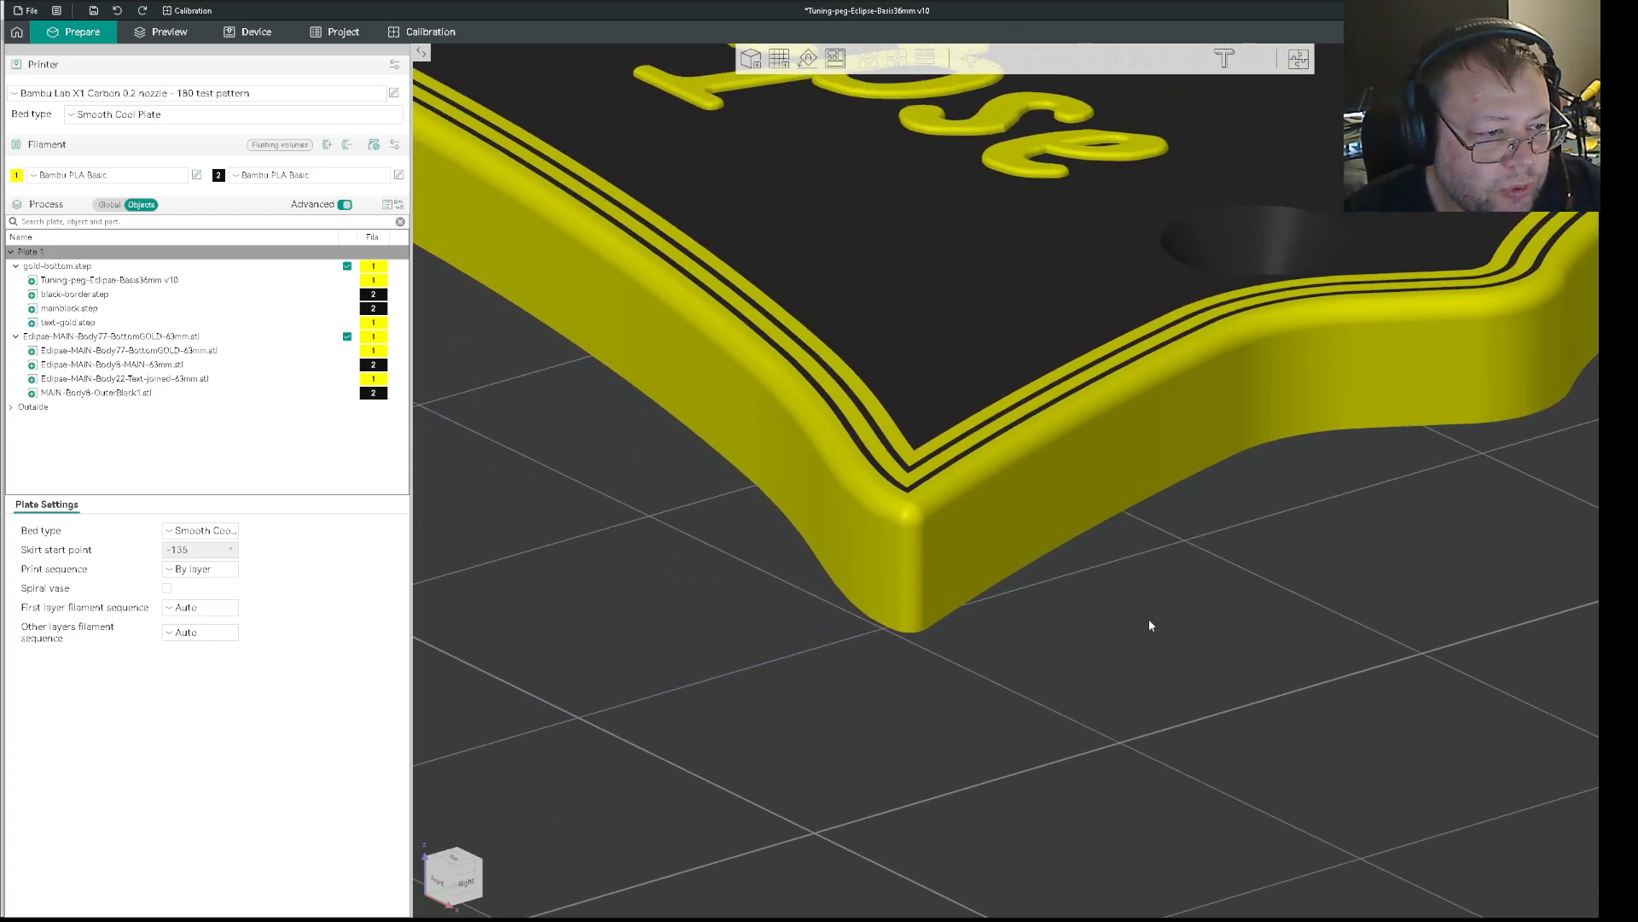
pyautogui.scroll(6, 901, 657)
pyautogui.scroll(6, 874, 745)
pyautogui.moveTo(1146, 778); pyautogui.dragTo(1445, 532, button='middle')
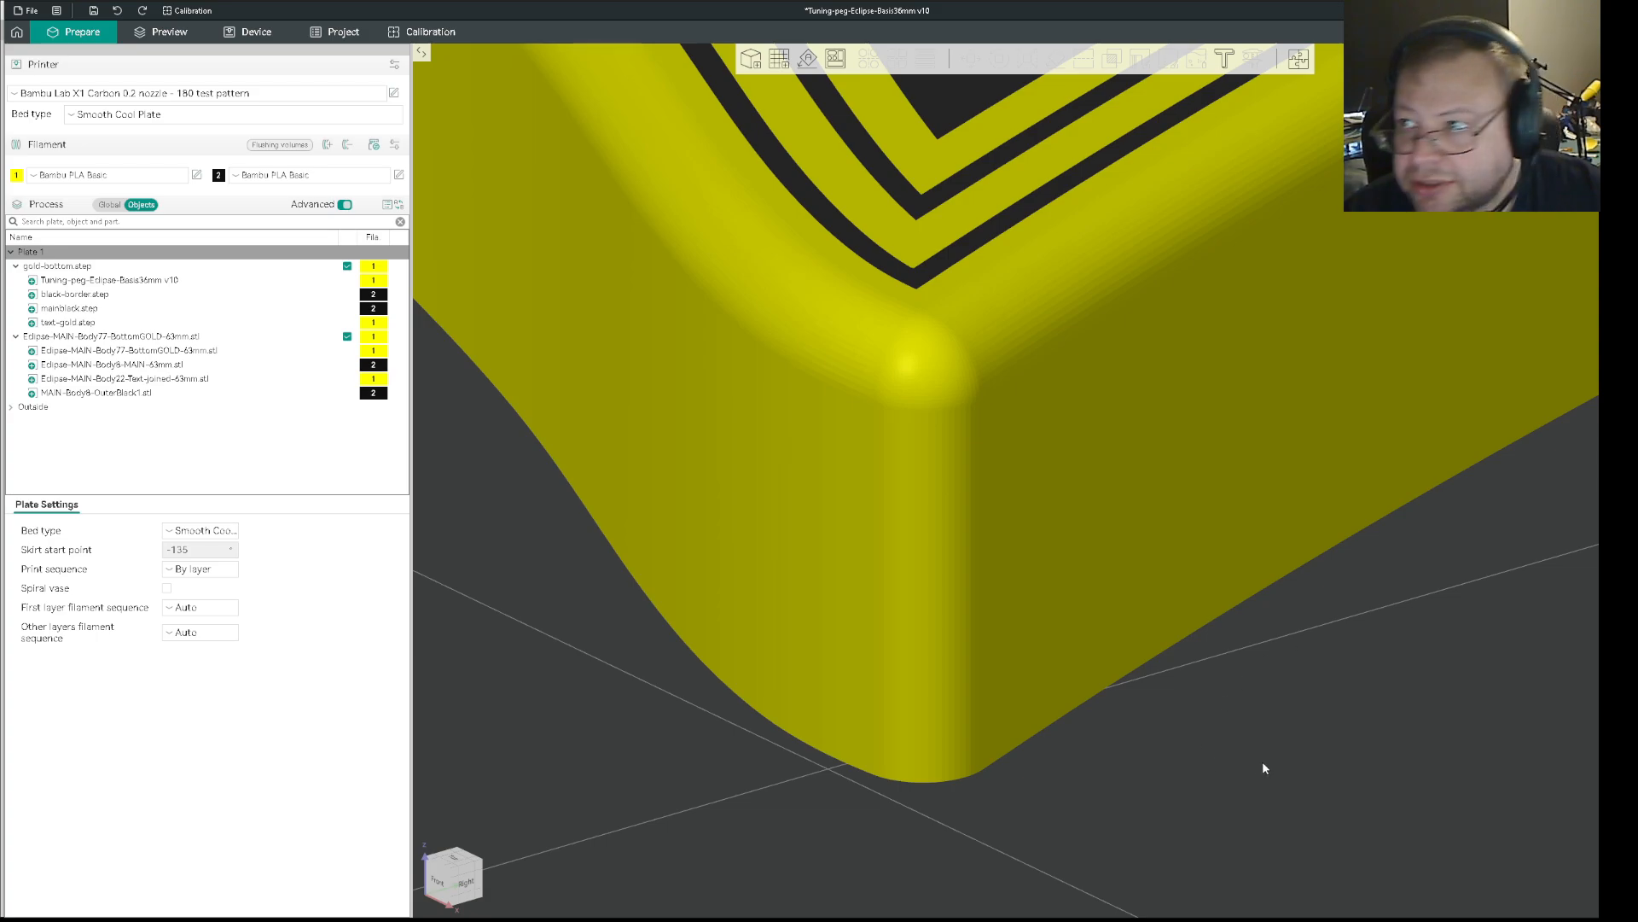
pyautogui.scroll(1, 924, 774)
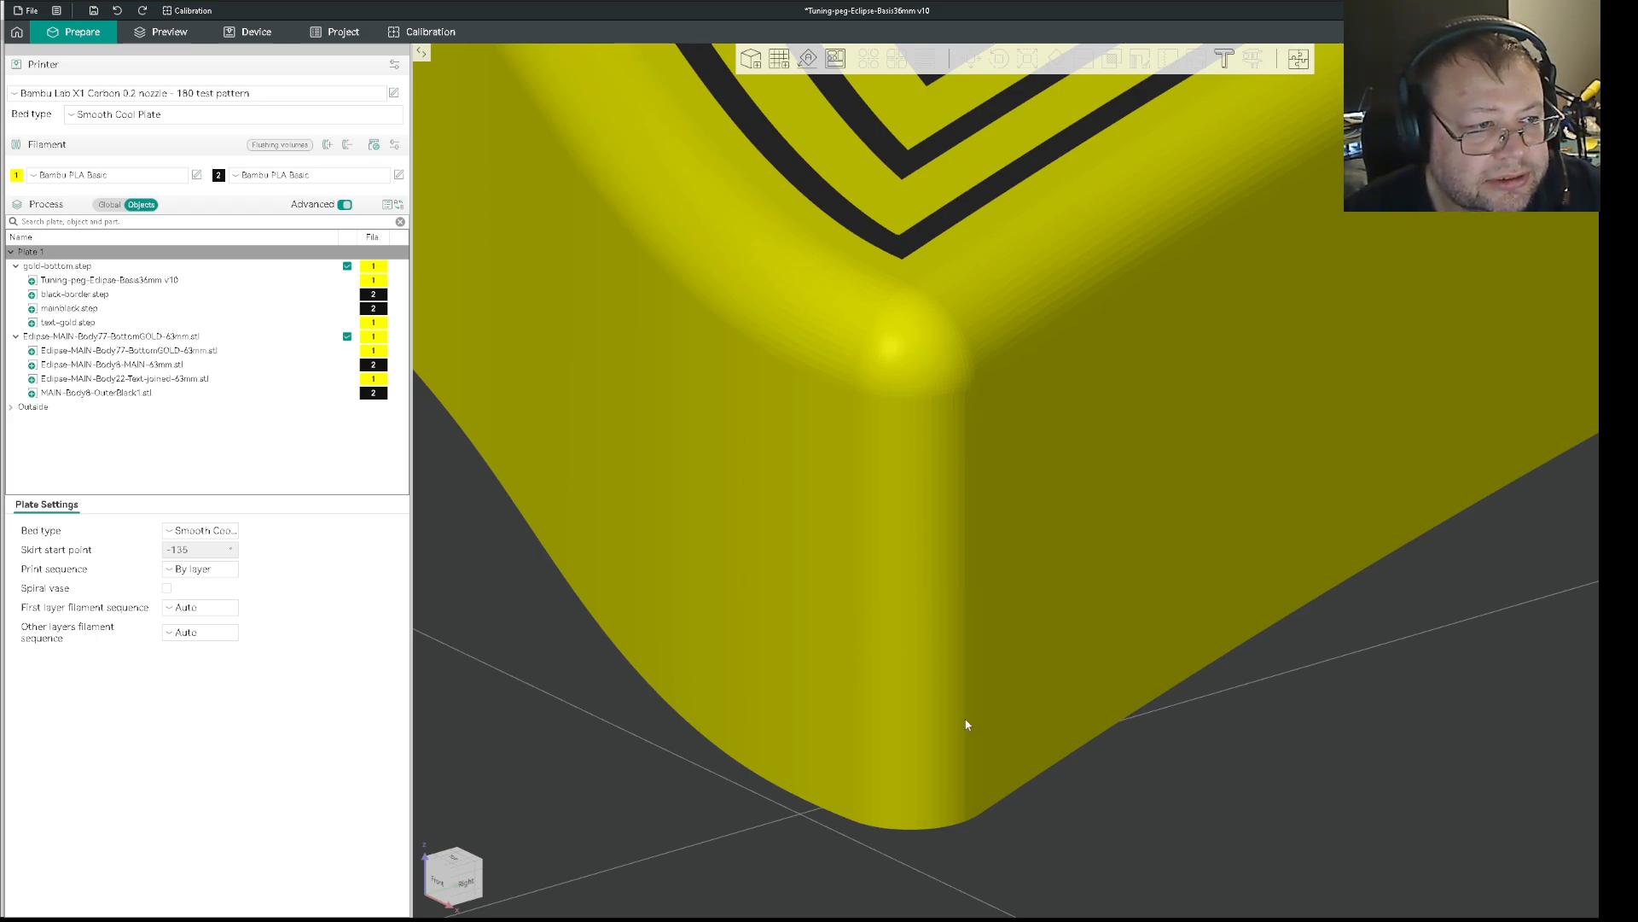
pyautogui.scroll(-8, 961, 728)
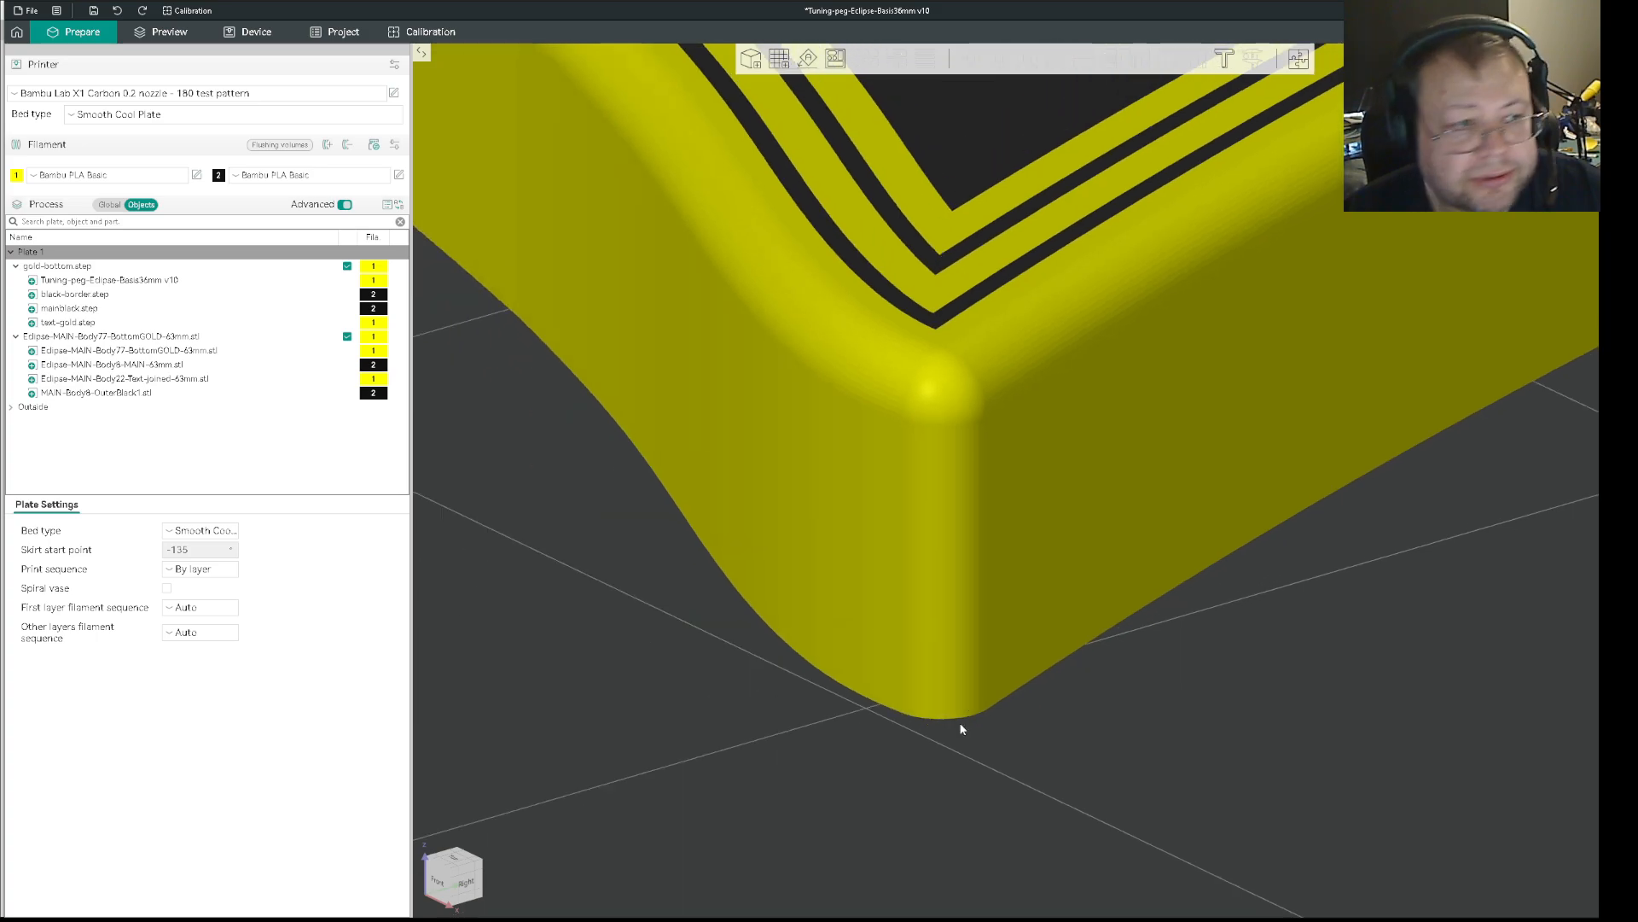
# - Examine the matching front corner of the STEP cover for mesh defects and compare it with the STL cover
pyautogui.moveTo(1386, 611); pyautogui.dragTo(942, 757, button='right')
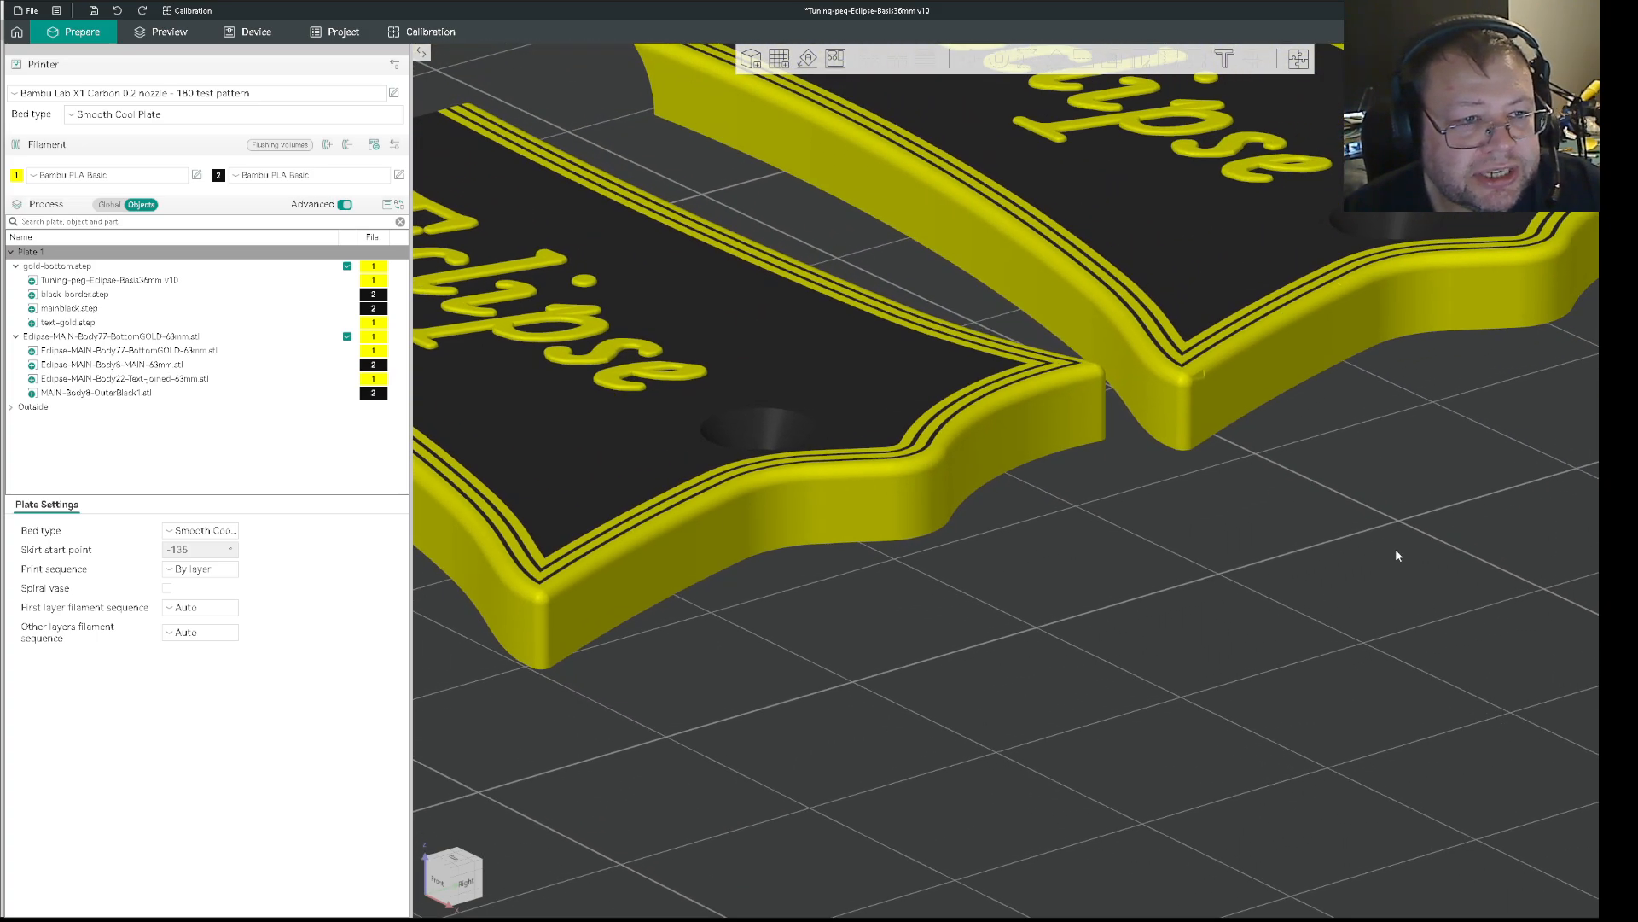
pyautogui.moveTo(1271, 489); pyautogui.dragTo(1247, 546, button='right')
pyautogui.scroll(5, 1322, 472)
pyautogui.scroll(10, 1324, 472)
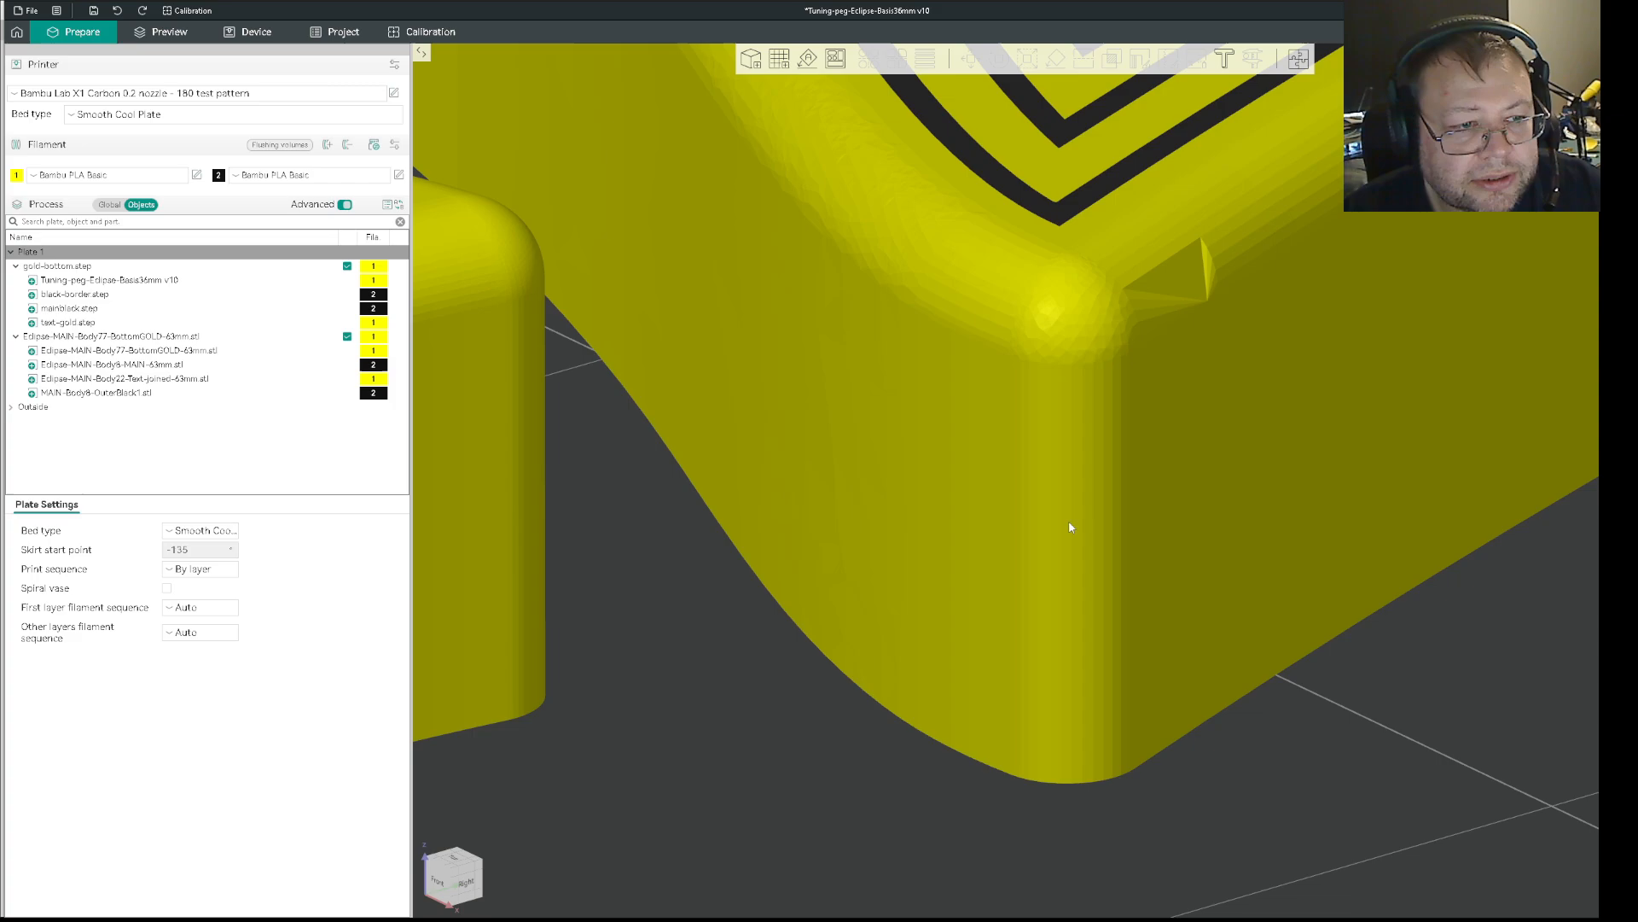
pyautogui.scroll(-6, 1068, 521)
pyautogui.scroll(-3, 1063, 554)
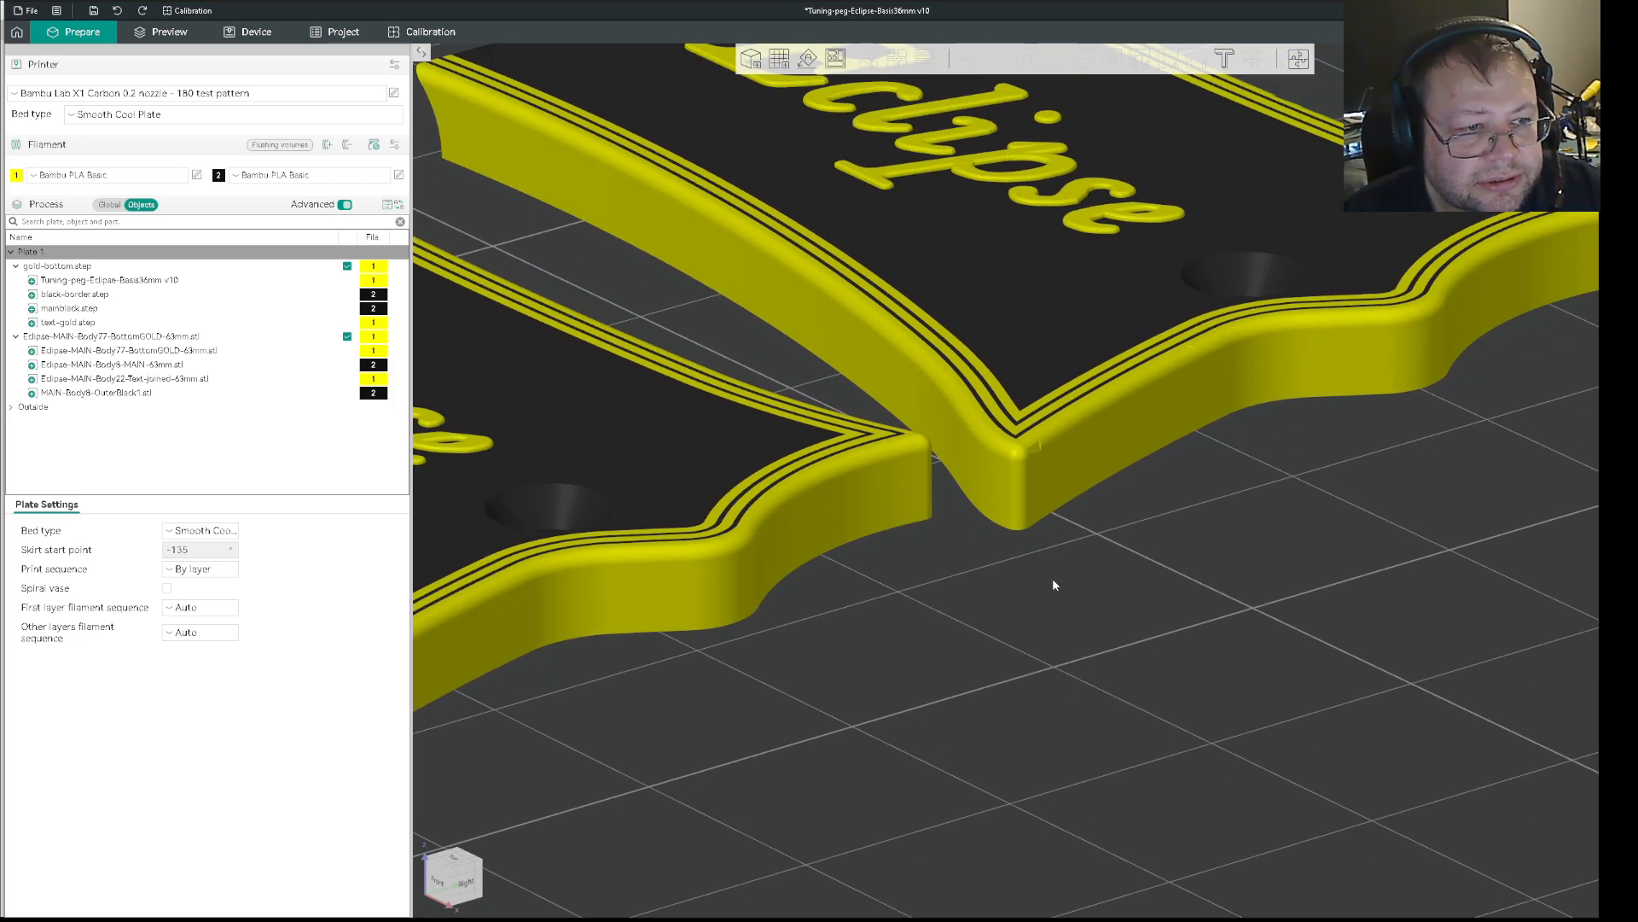
pyautogui.scroll(4, 1578, 590)
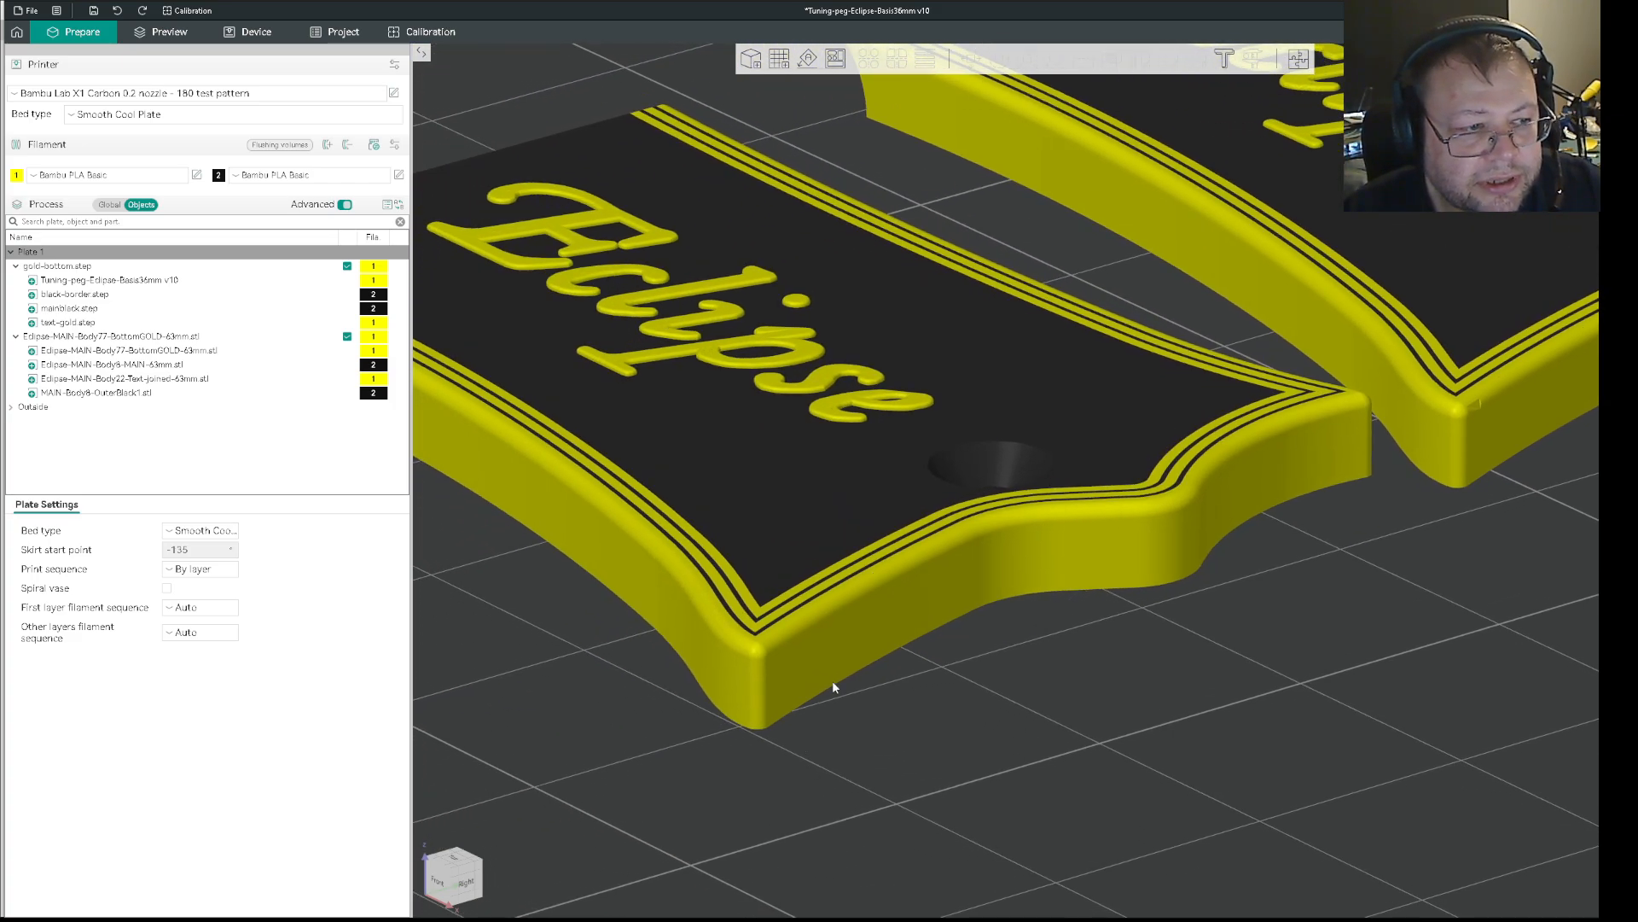
pyautogui.scroll(4, 1016, 695)
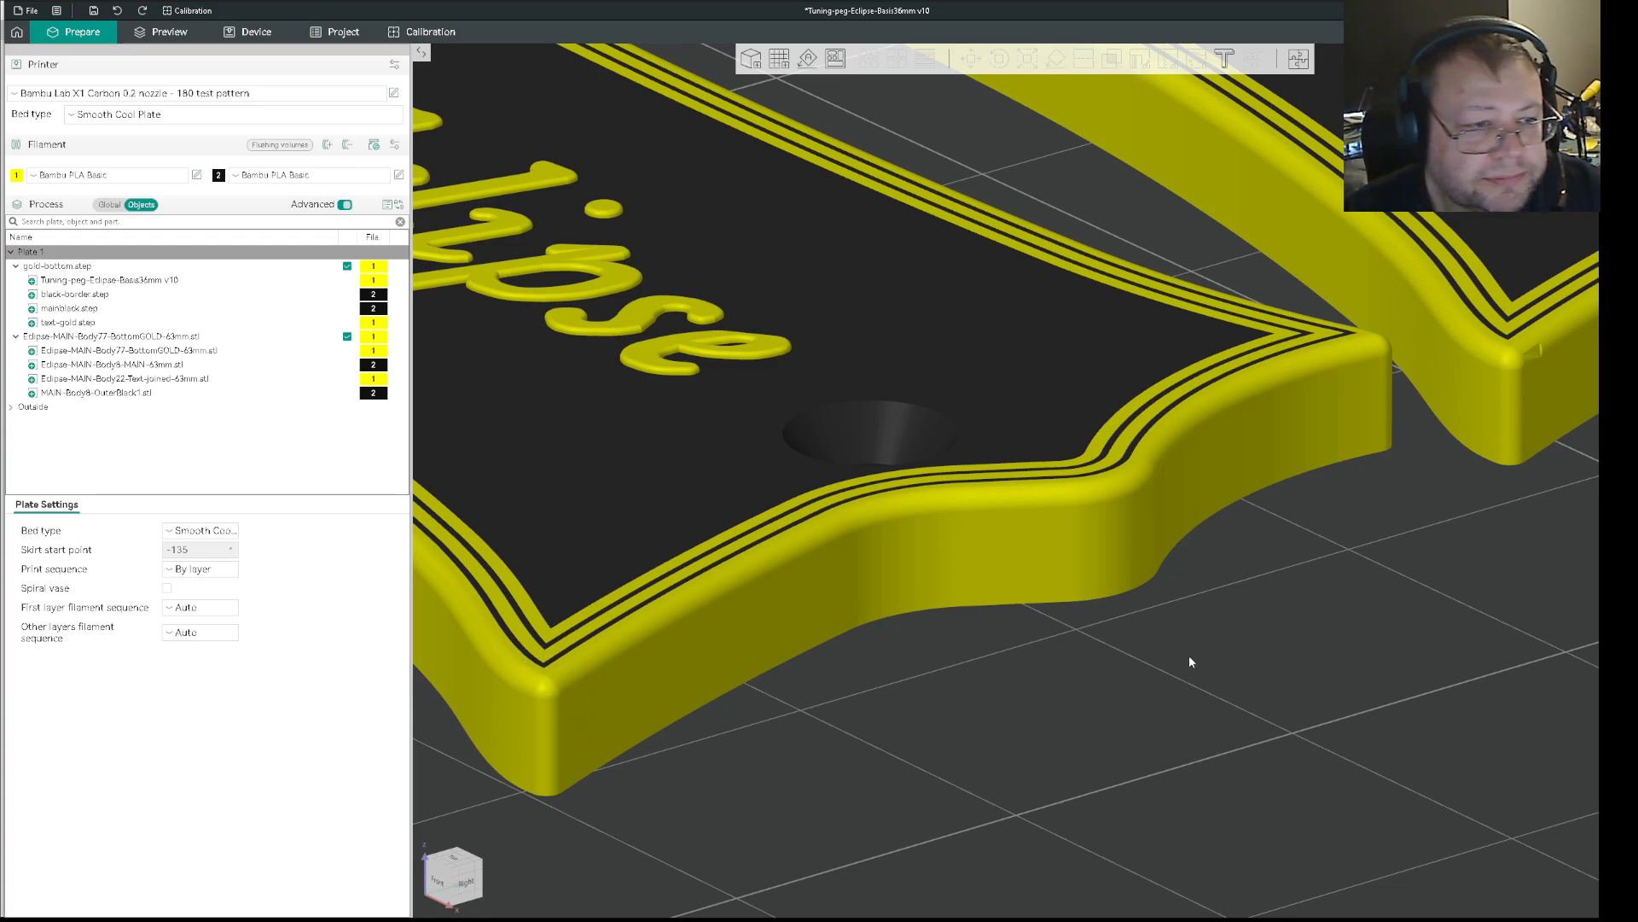
# - Examine the raised Eclipse lettering on the STEP cover at close range, checking the rounded letter edges for mesh artifacts
pyautogui.scroll(-7, 1186, 652)
pyautogui.moveTo(1353, 542); pyautogui.dragTo(1191, 728, button='middle')
pyautogui.scroll(2, 1261, 415)
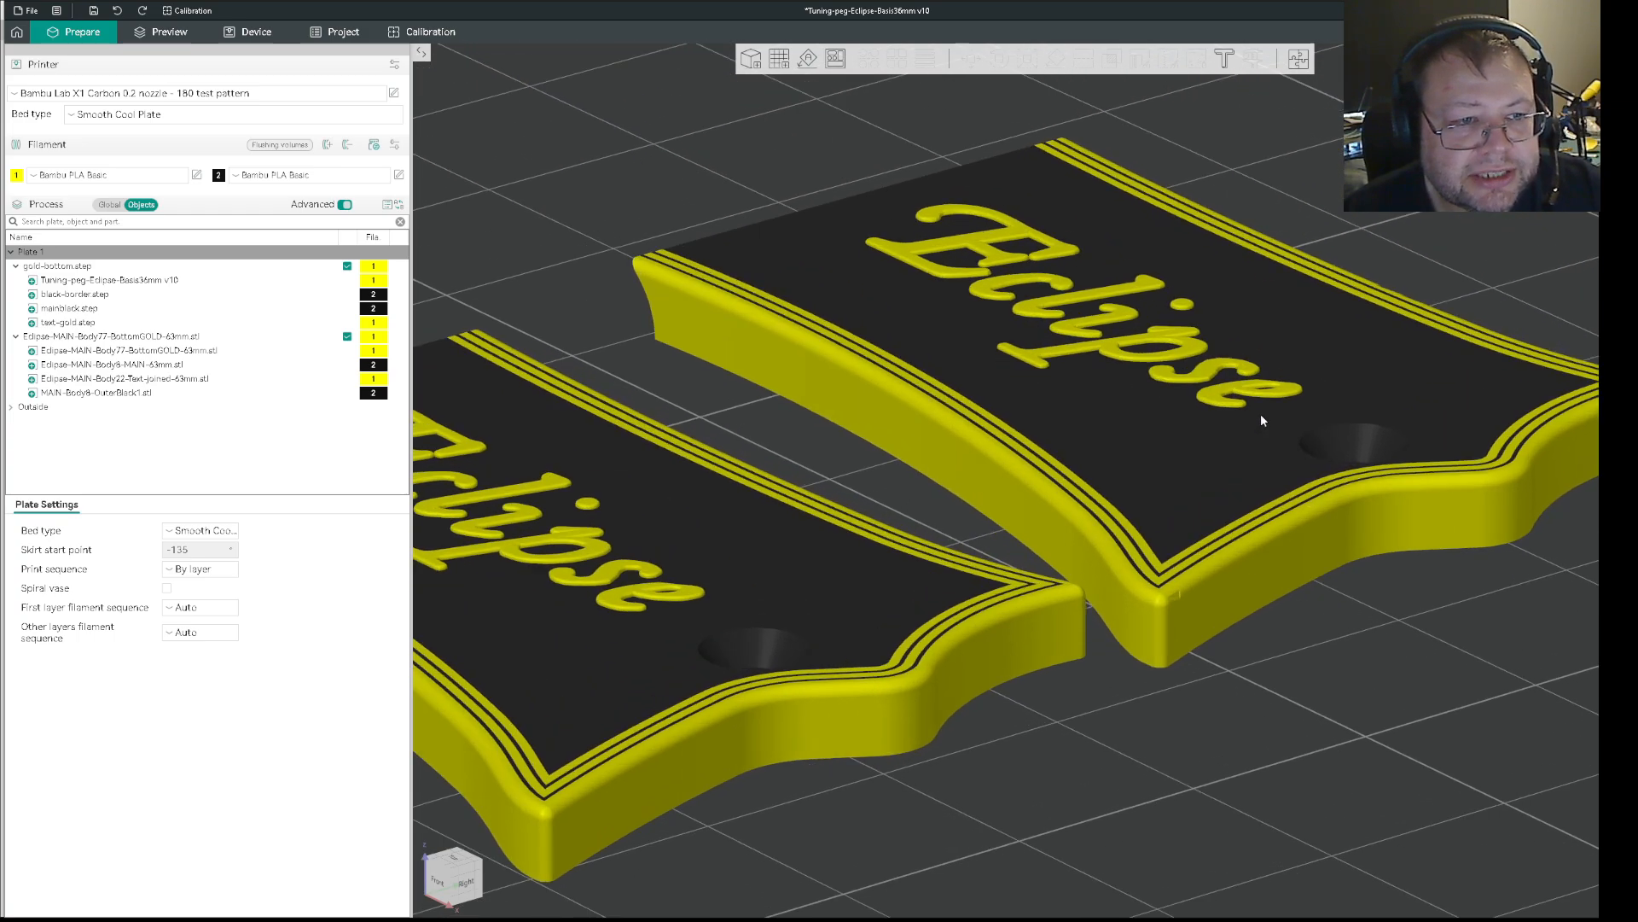
pyautogui.scroll(9, 1263, 414)
pyautogui.moveTo(1289, 487); pyautogui.dragTo(930, 744, button='middle')
pyautogui.scroll(6, 1451, 546)
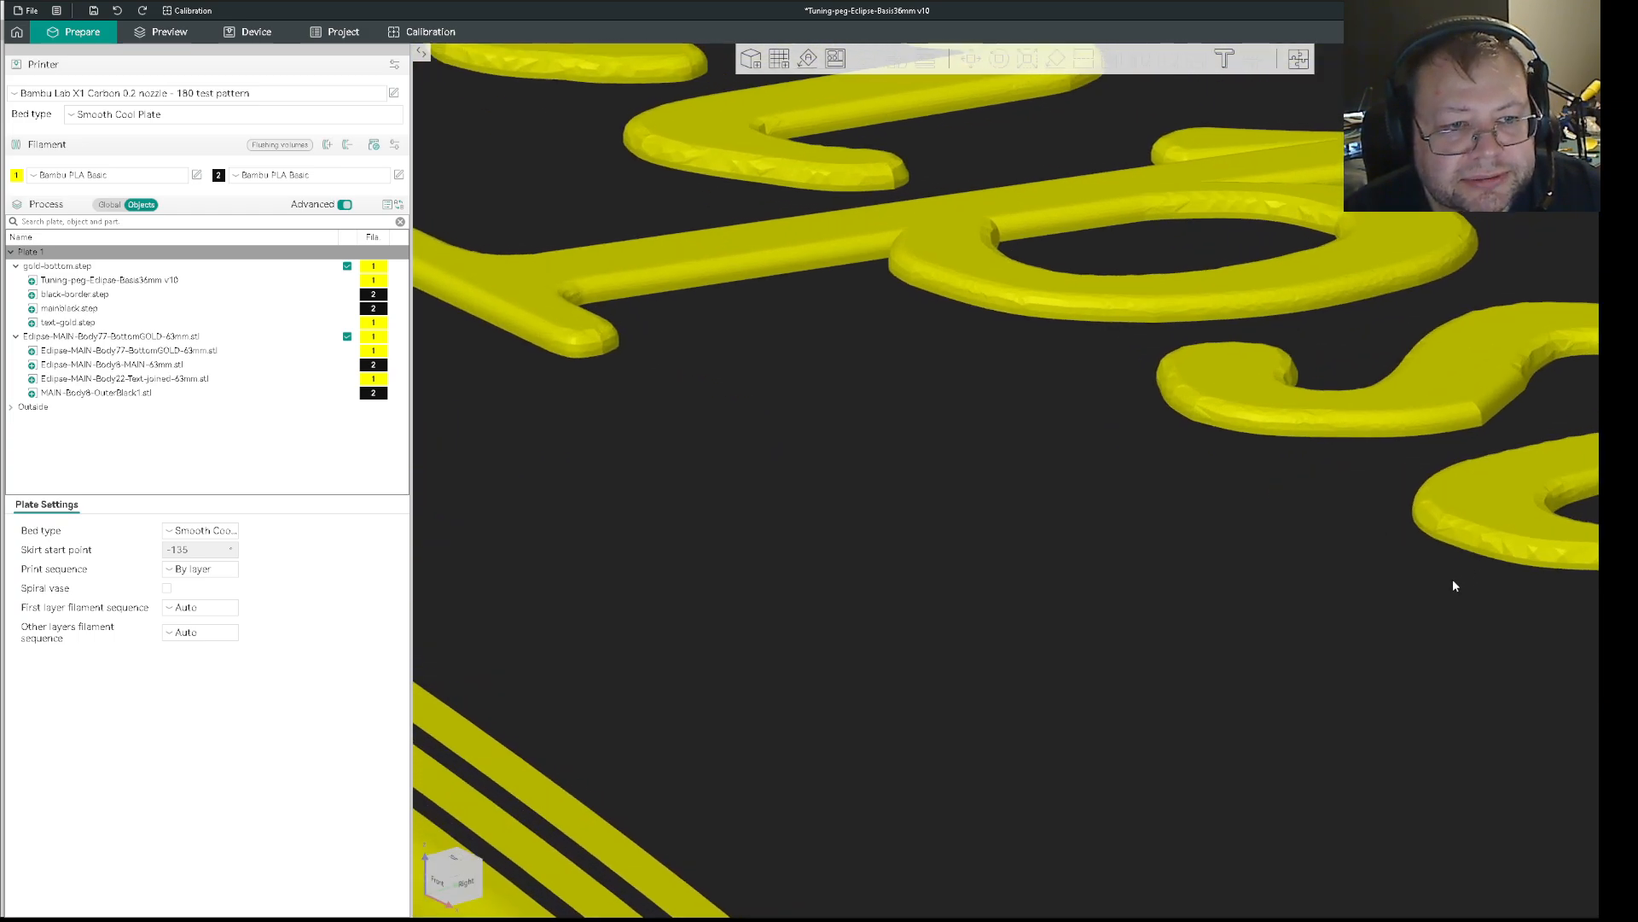
pyautogui.moveTo(1455, 585); pyautogui.dragTo(907, 696, button='middle')
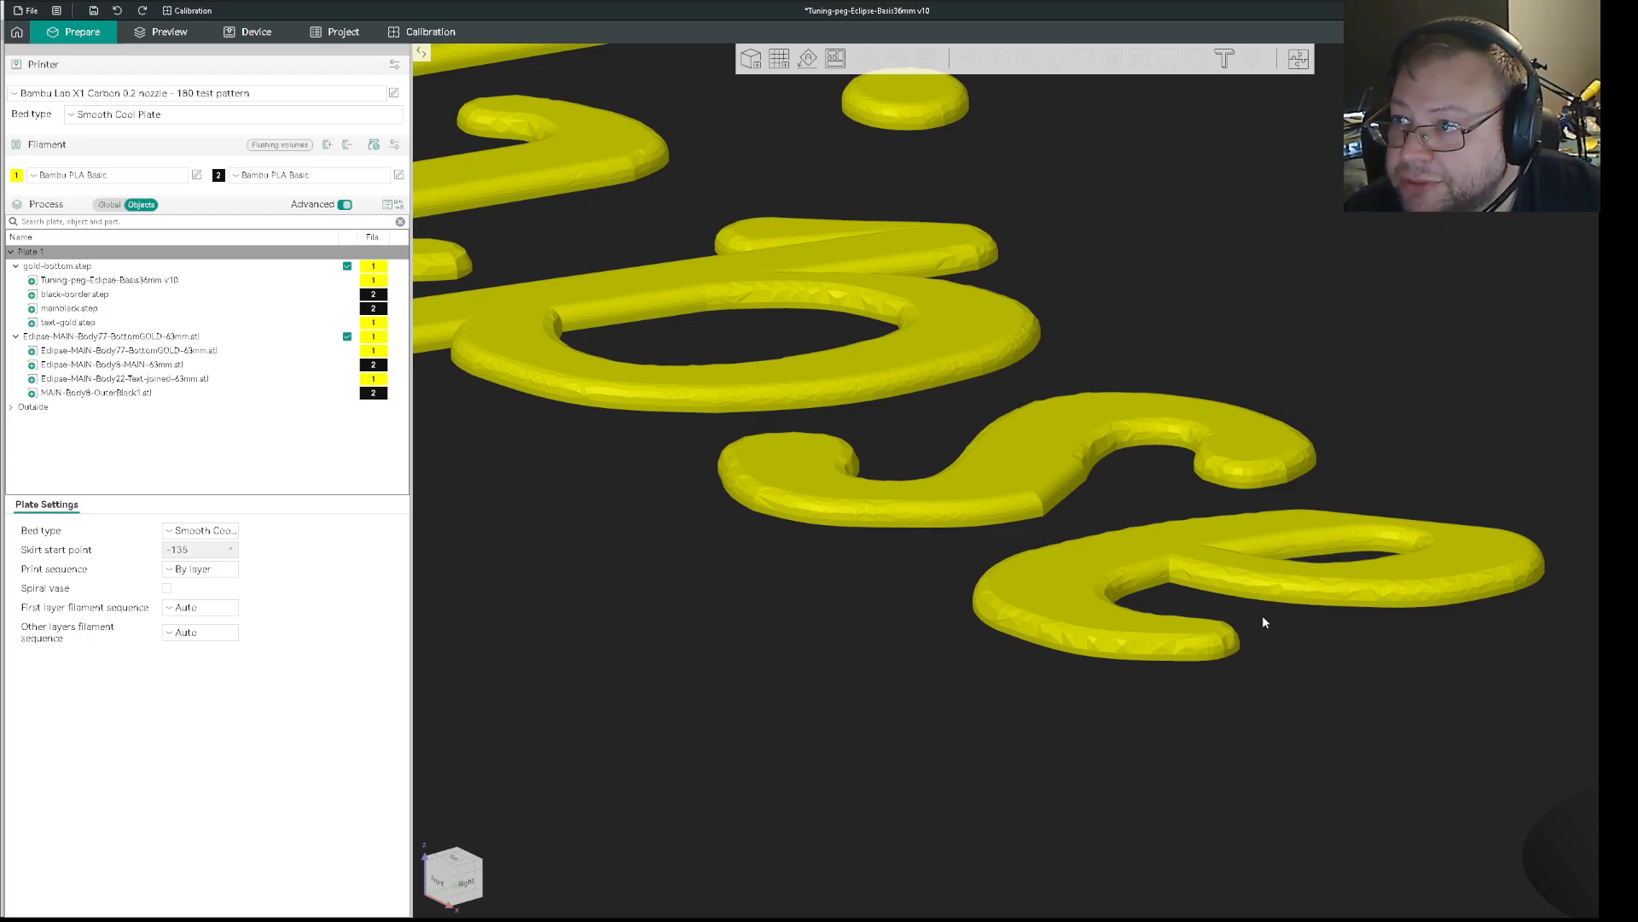
# - Examine the same raised letters on the STL cover at close range for comparison
pyautogui.scroll(-10, 1264, 622)
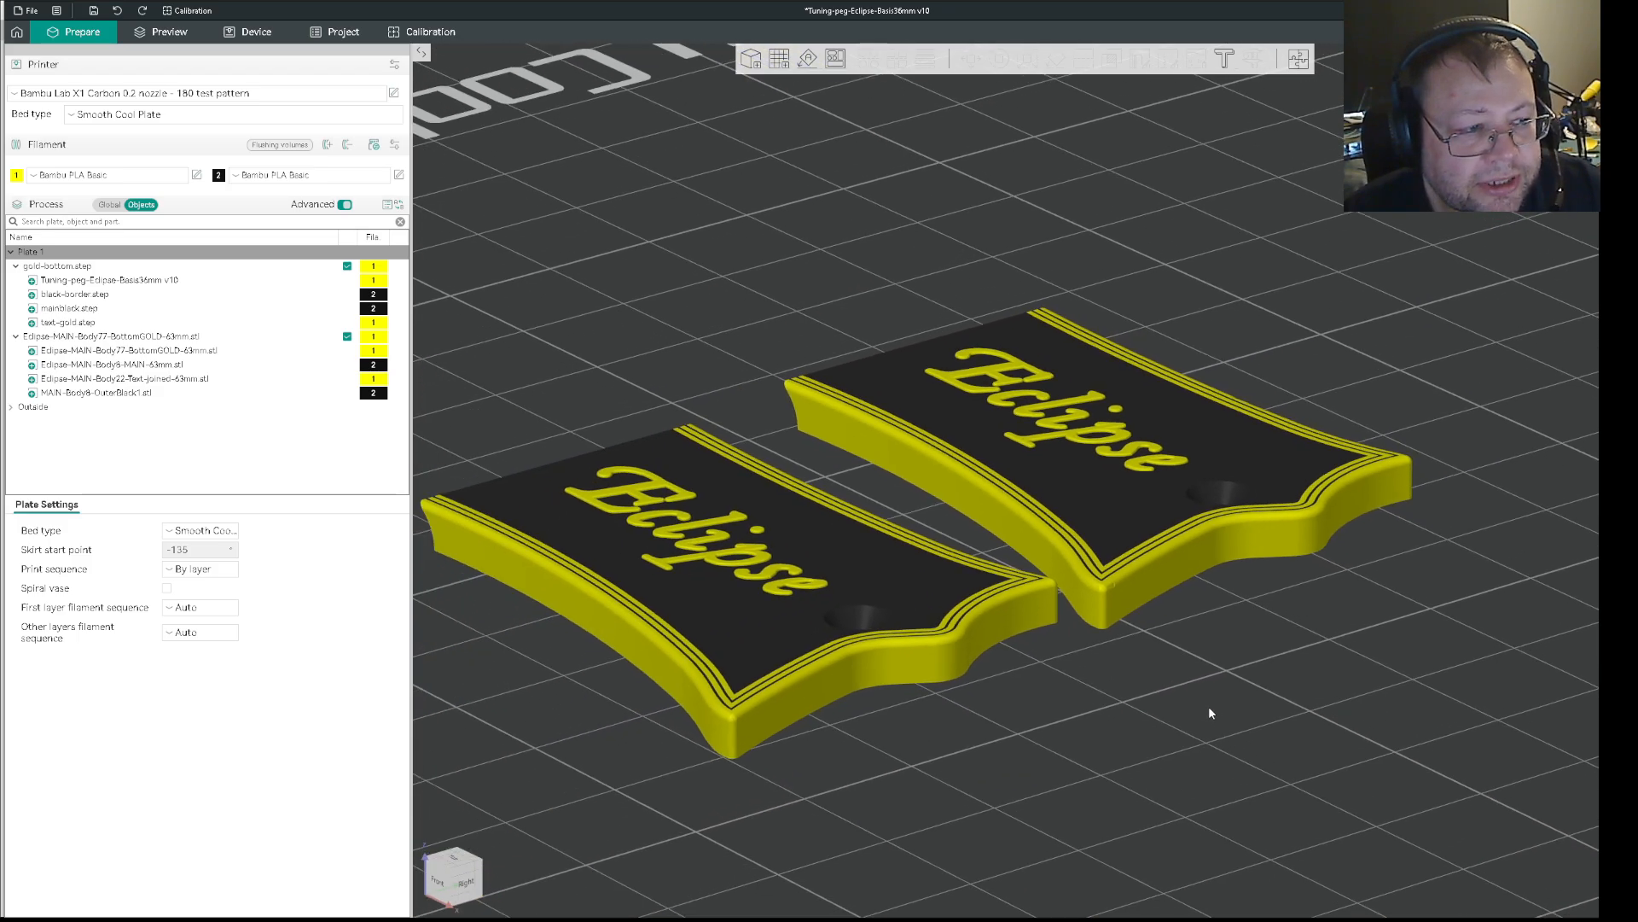
pyautogui.scroll(10, 1210, 712)
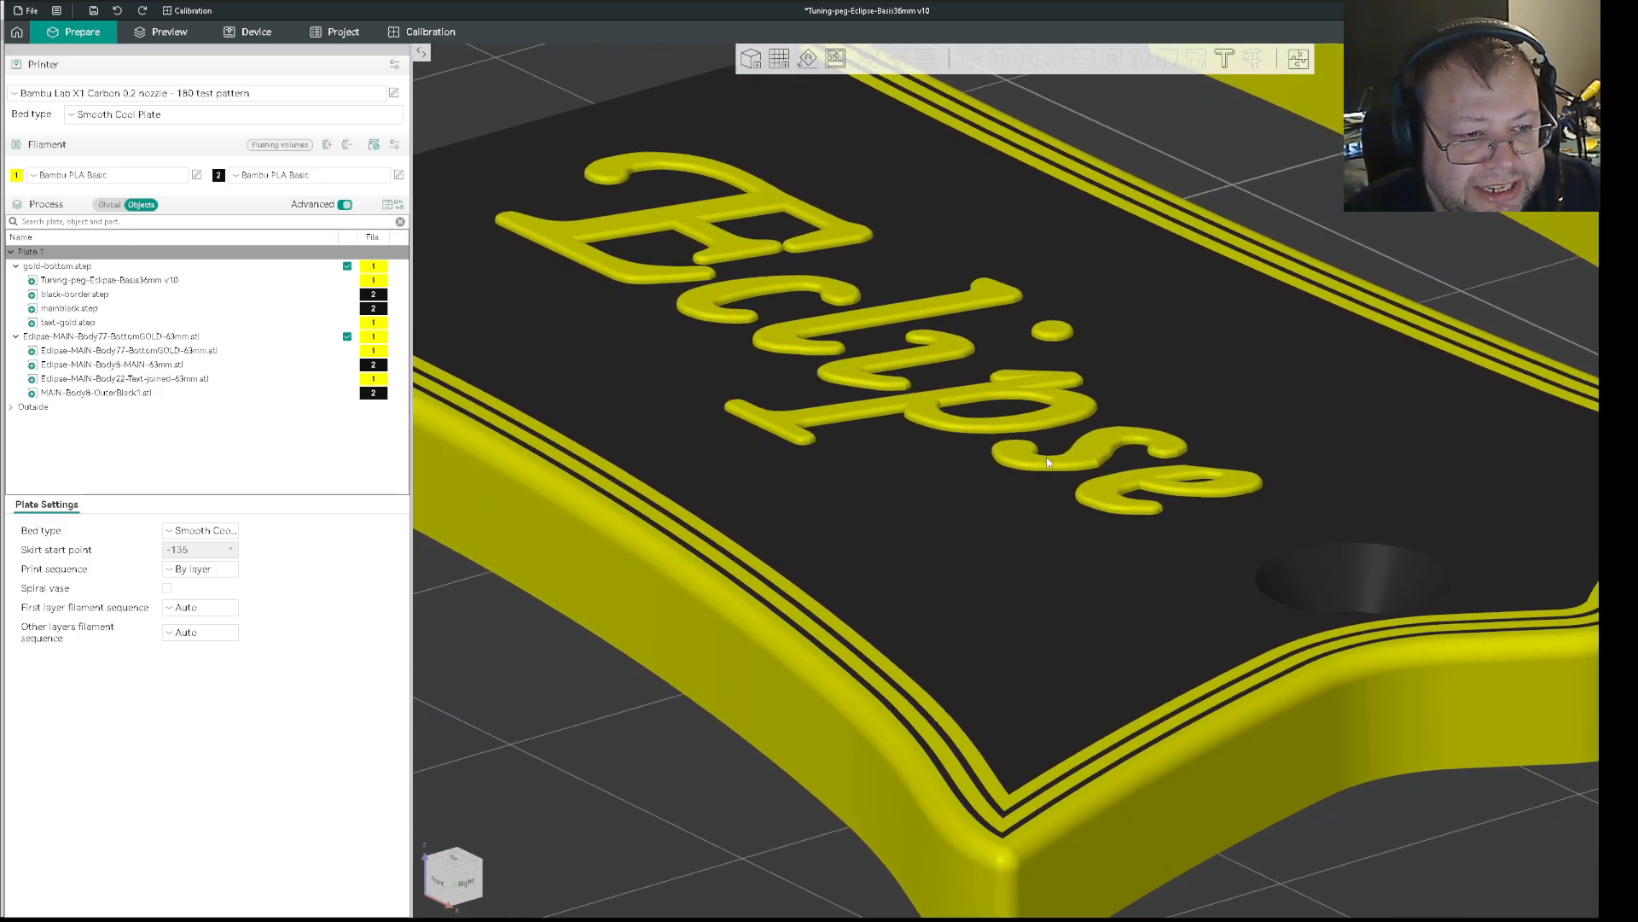
pyautogui.scroll(8, 1267, 608)
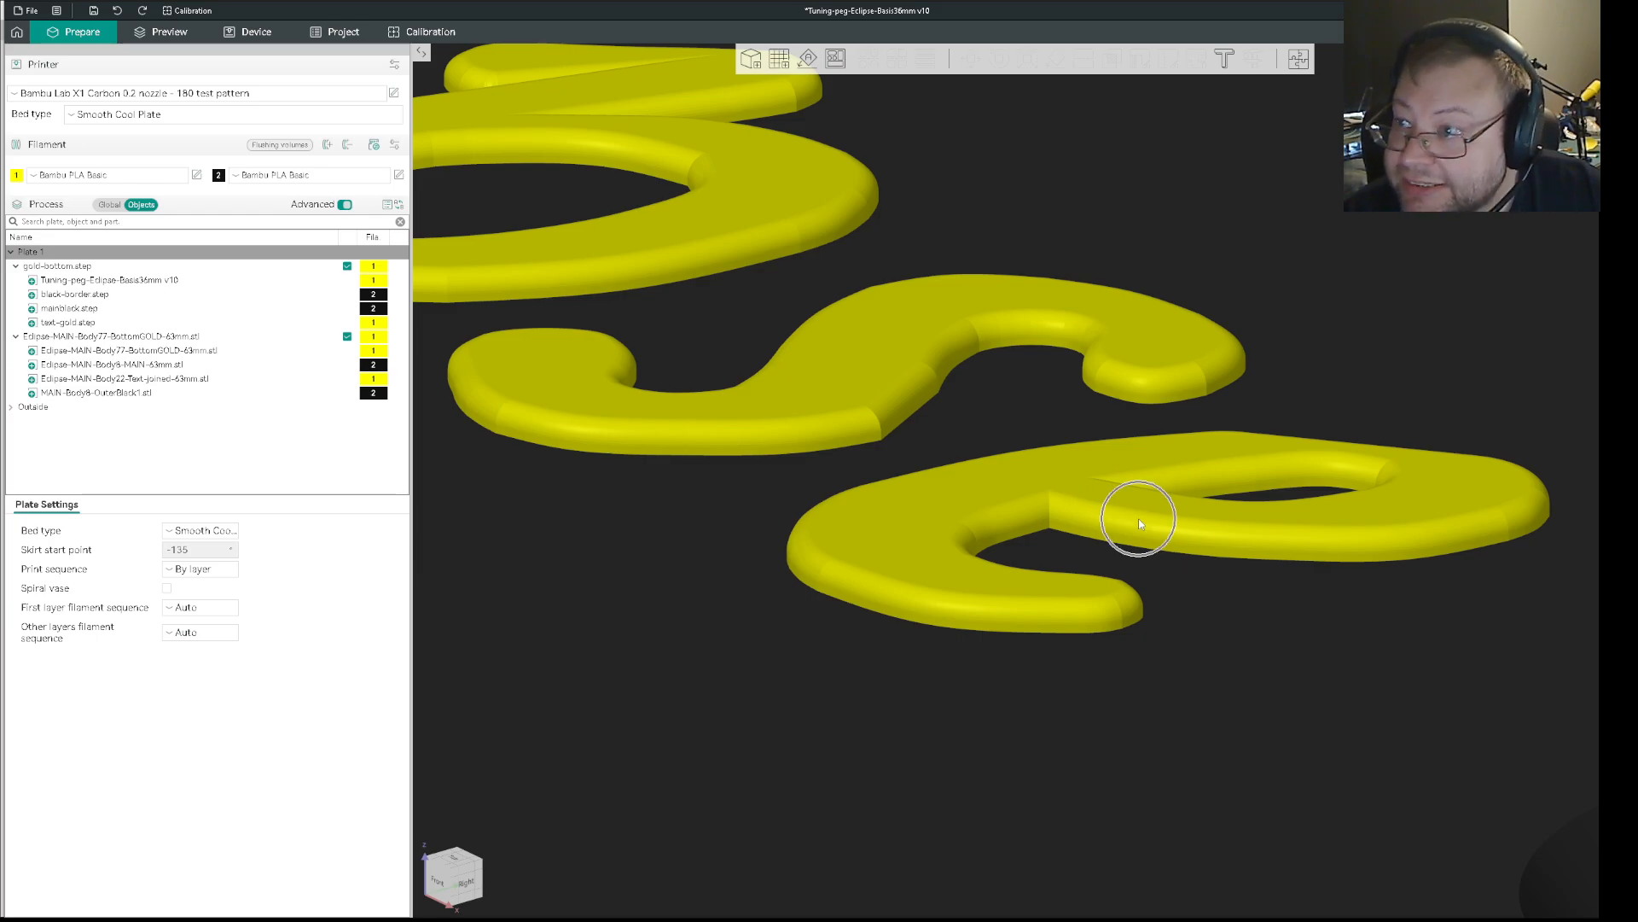
# - Examine the curved border stripes and edge rounding at the straight end of the STEP cover
pyautogui.scroll(-10, 1175, 650)
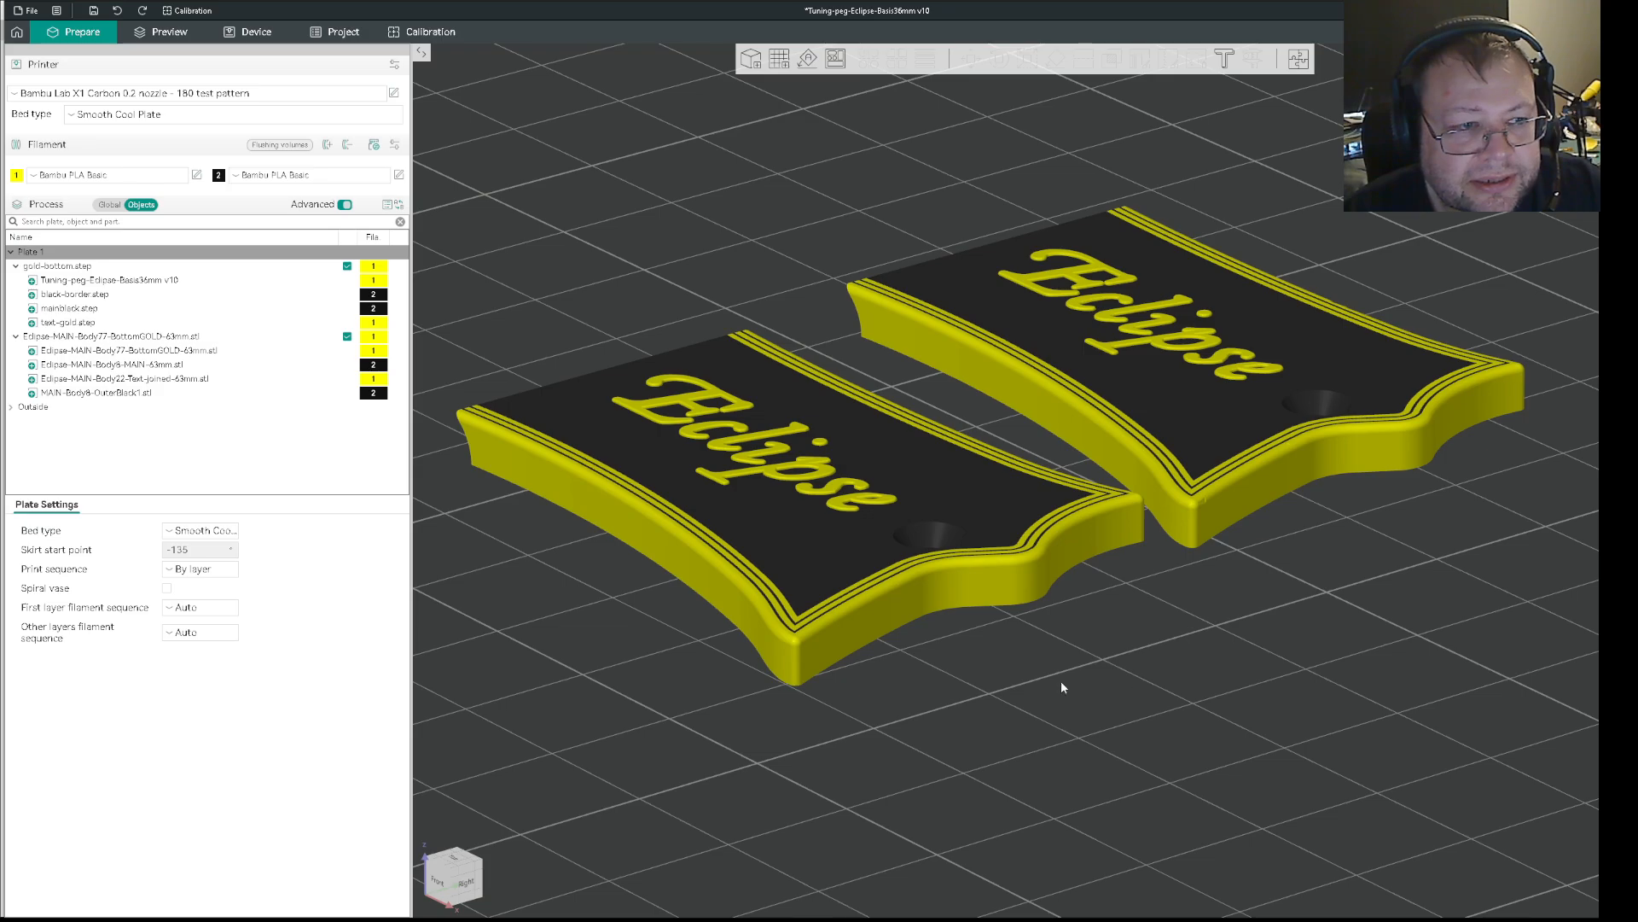
pyautogui.moveTo(1062, 681); pyautogui.dragTo(1144, 676)
pyautogui.moveTo(1145, 676); pyautogui.dragTo(856, 630, button='right')
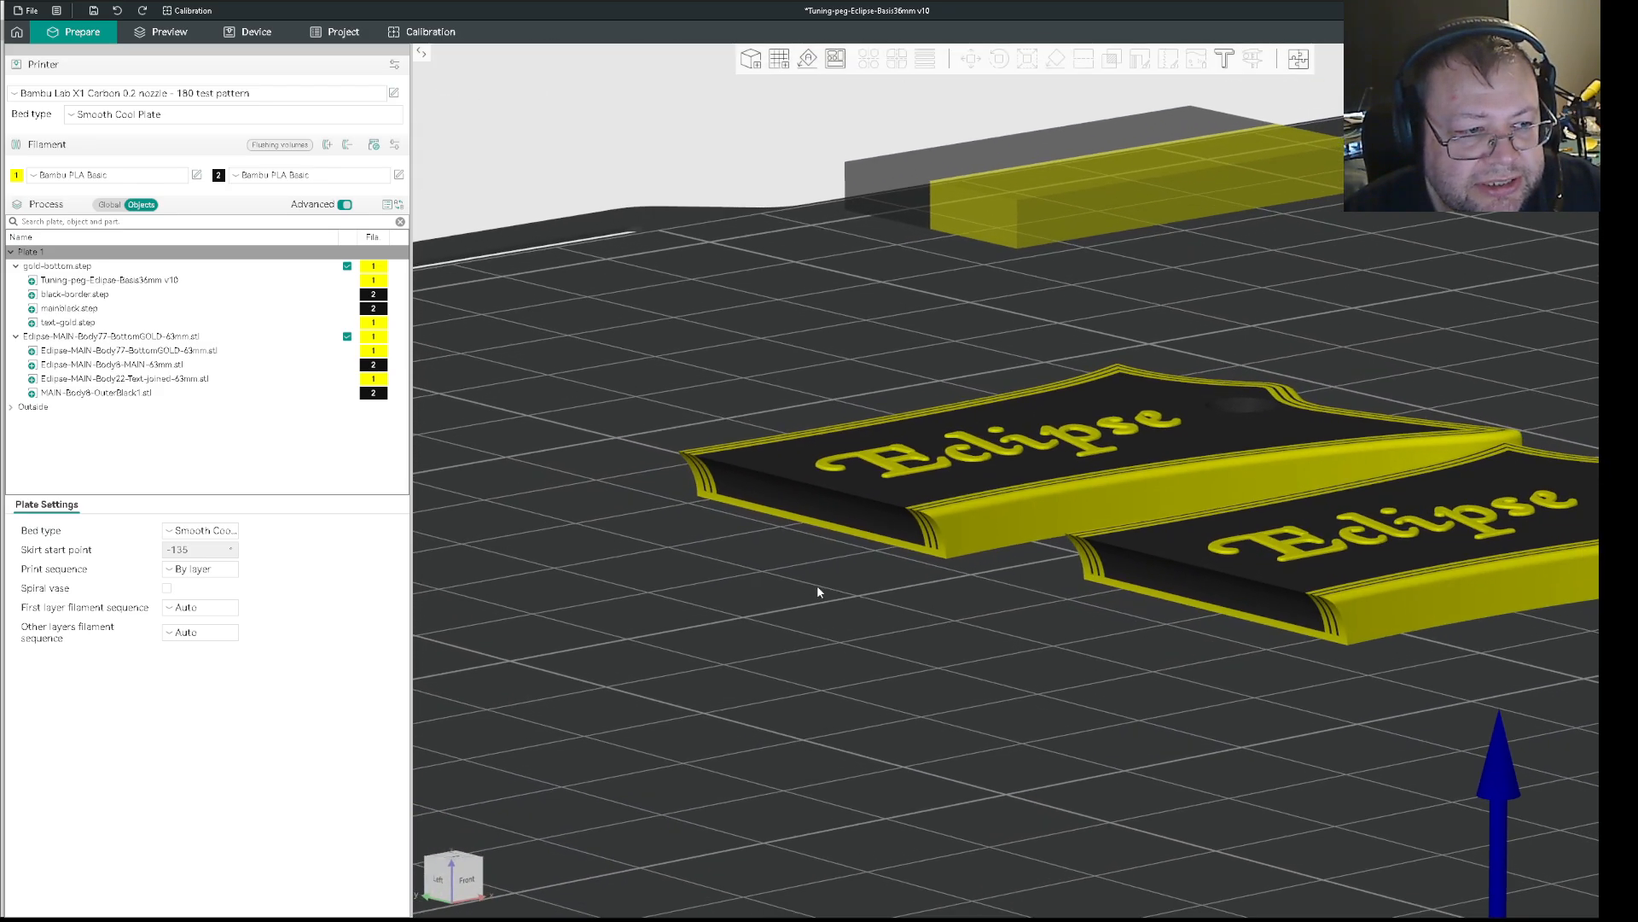
pyautogui.scroll(10, 815, 589)
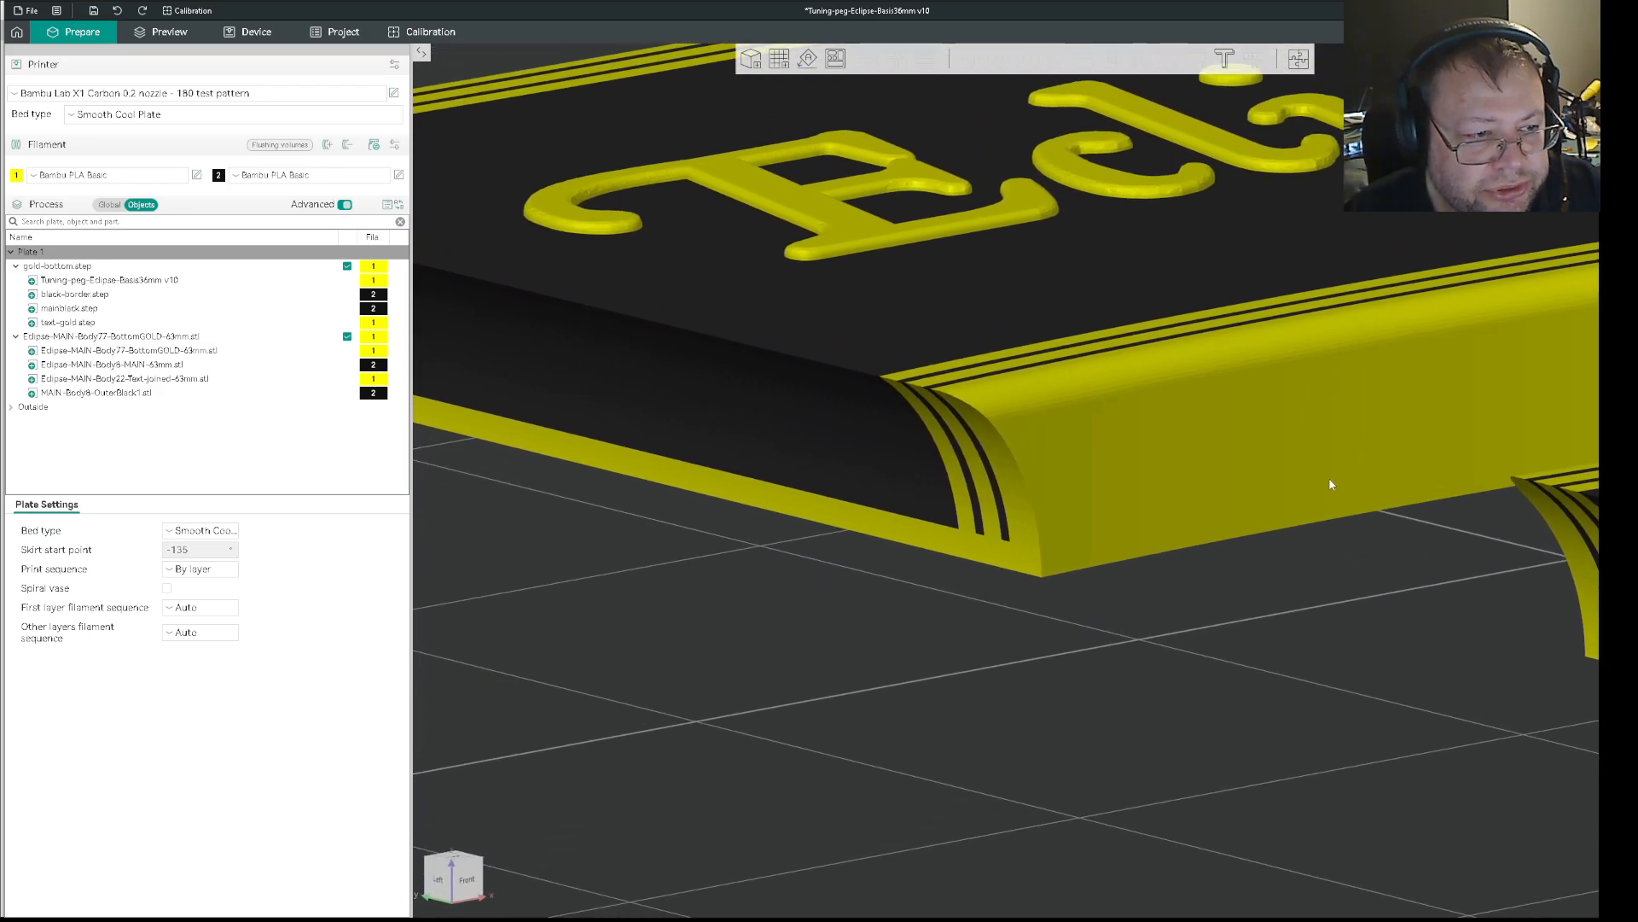
pyautogui.moveTo(1329, 479); pyautogui.dragTo(1374, 461, button='right')
pyautogui.scroll(10, 994, 658)
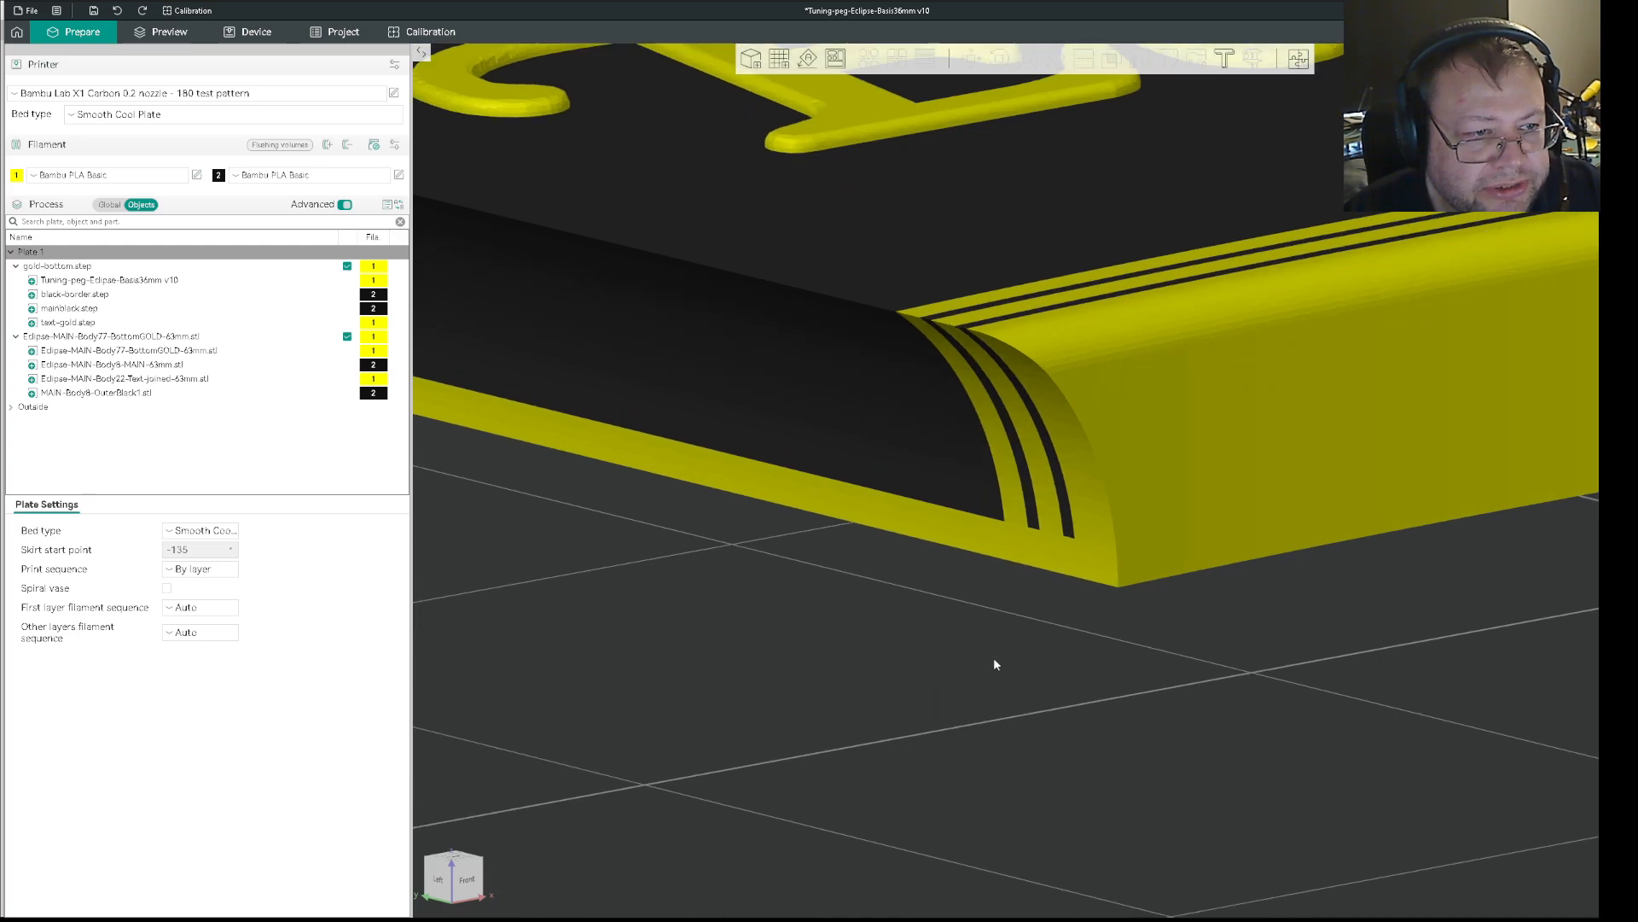
pyautogui.press('ctrl')
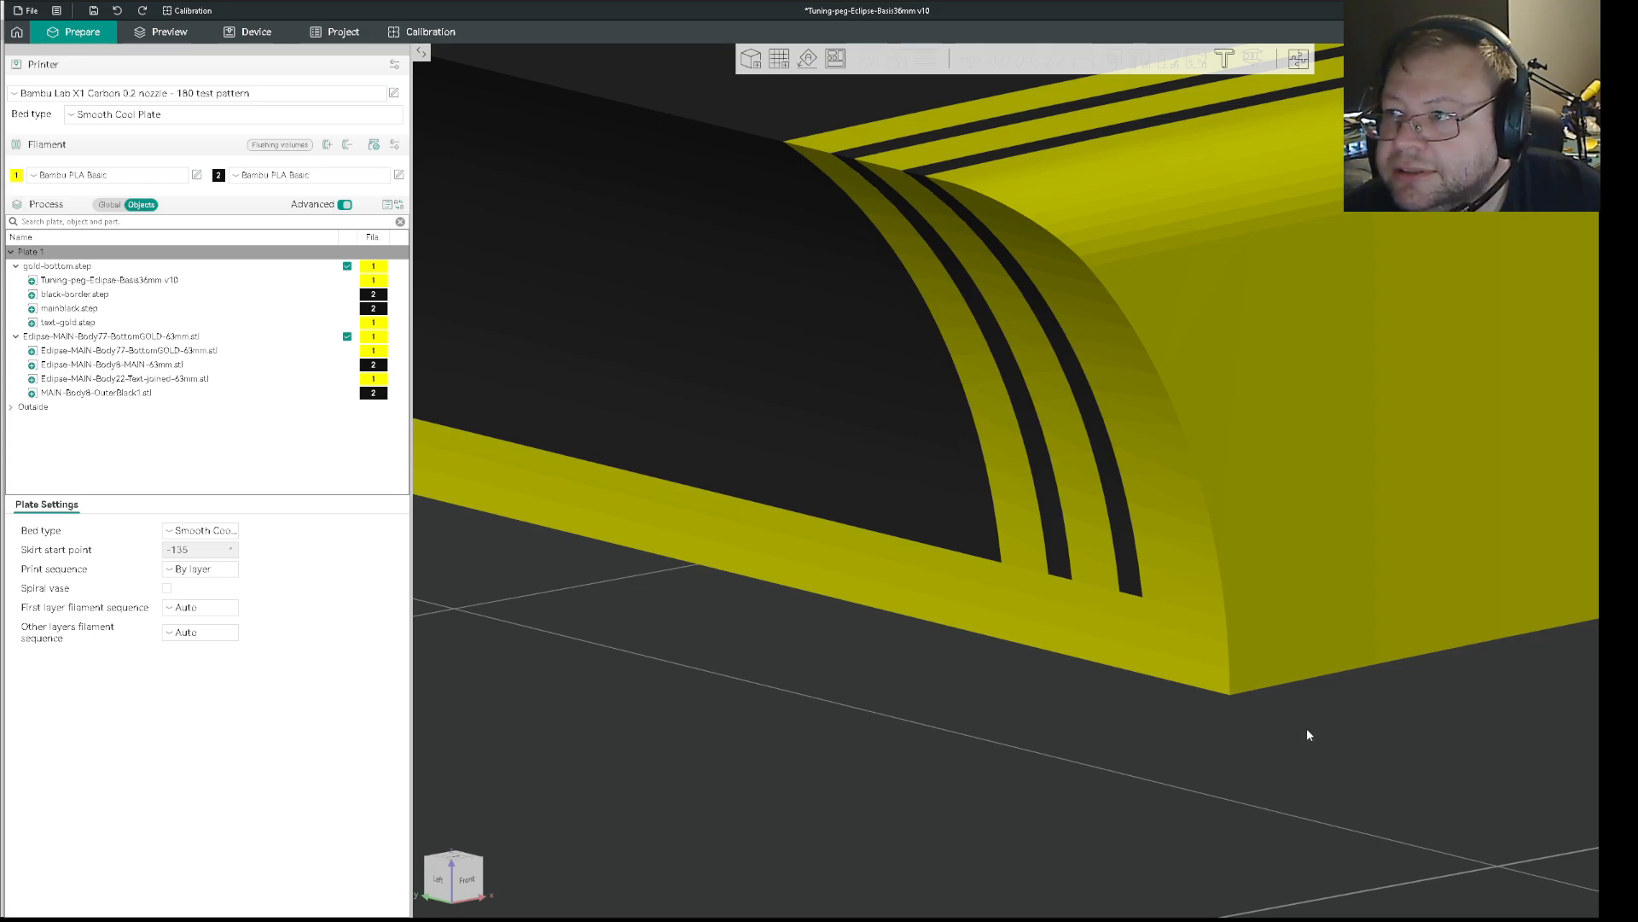
# - Examine the matching striped corner at the straight end of the STL cover and compare its smoothness
pyautogui.scroll(-10, 1307, 734)
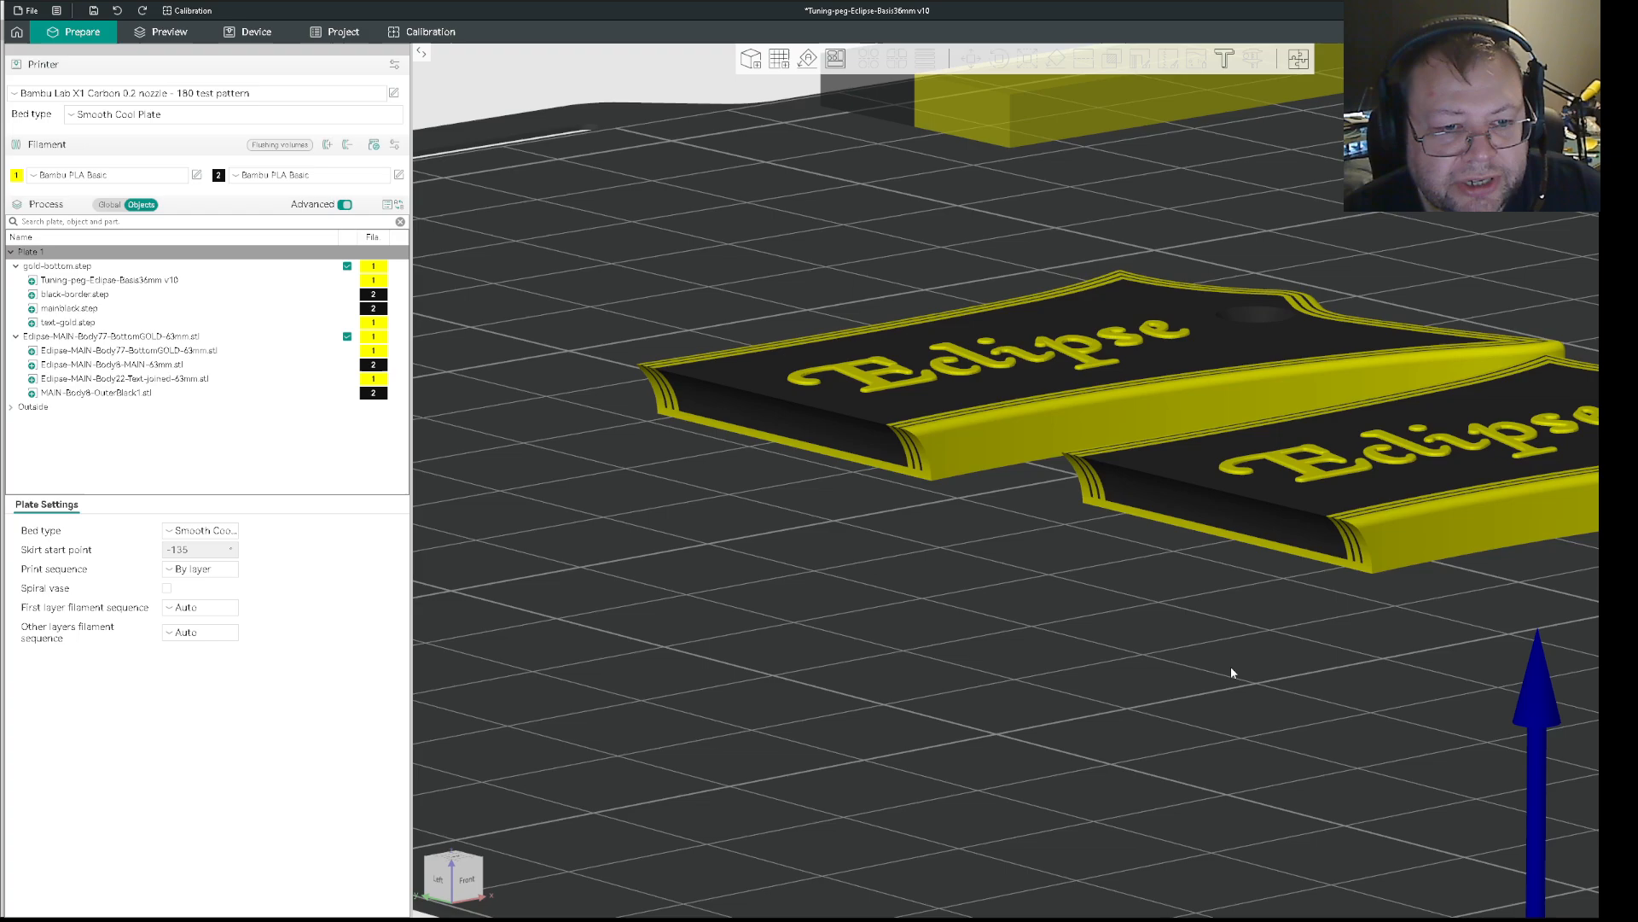
pyautogui.scroll(10, 1269, 648)
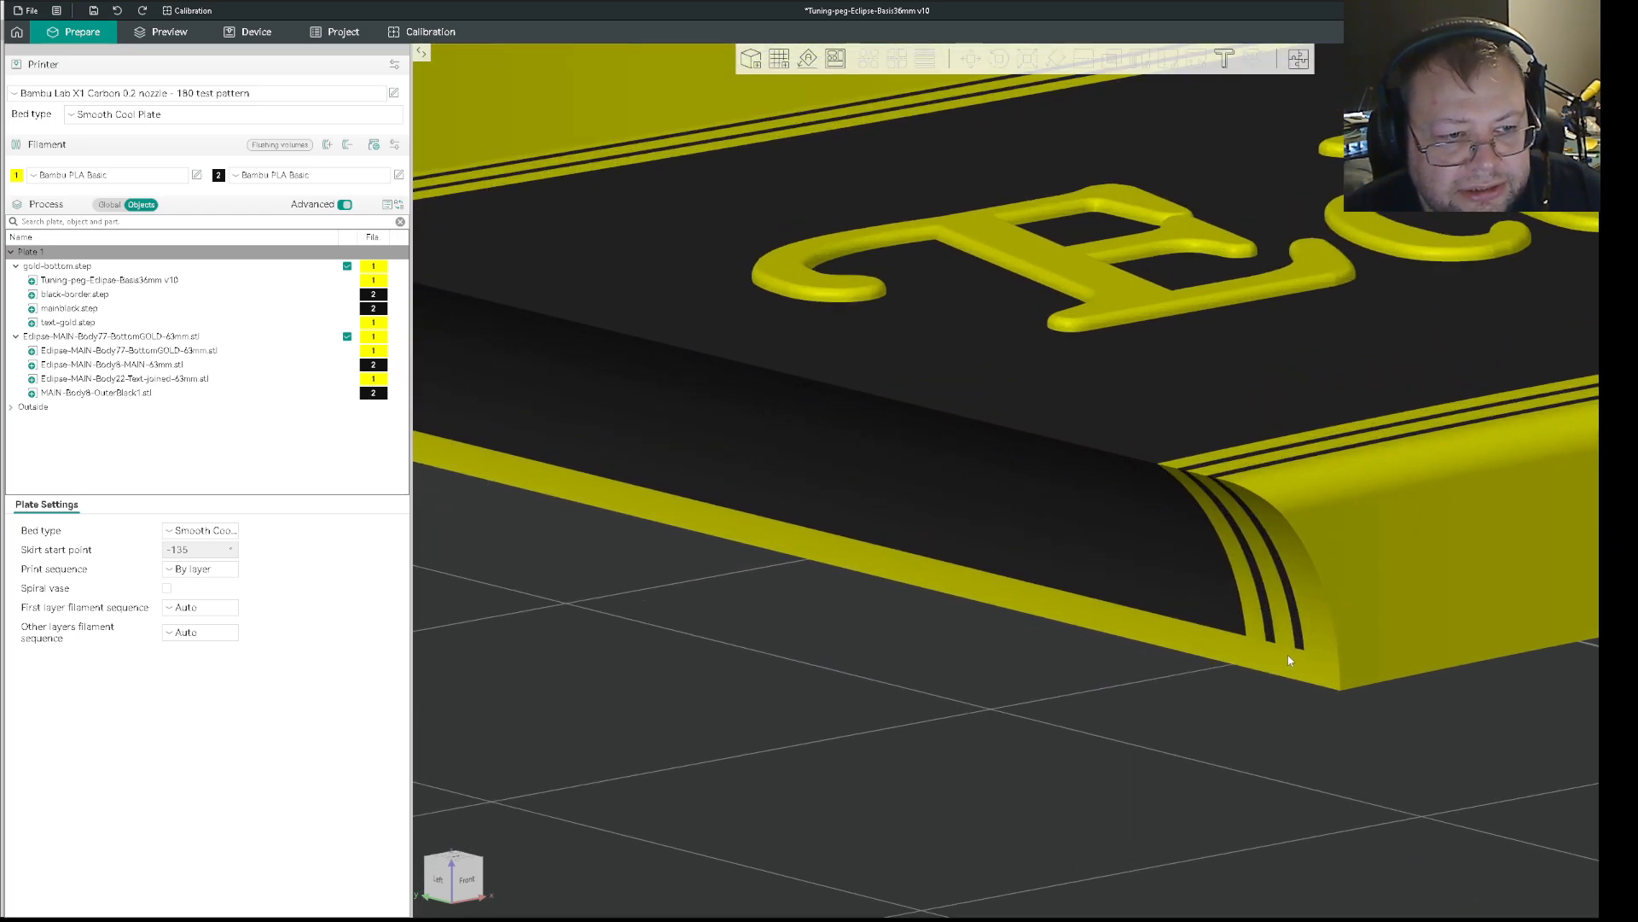
pyautogui.scroll(8, 1289, 658)
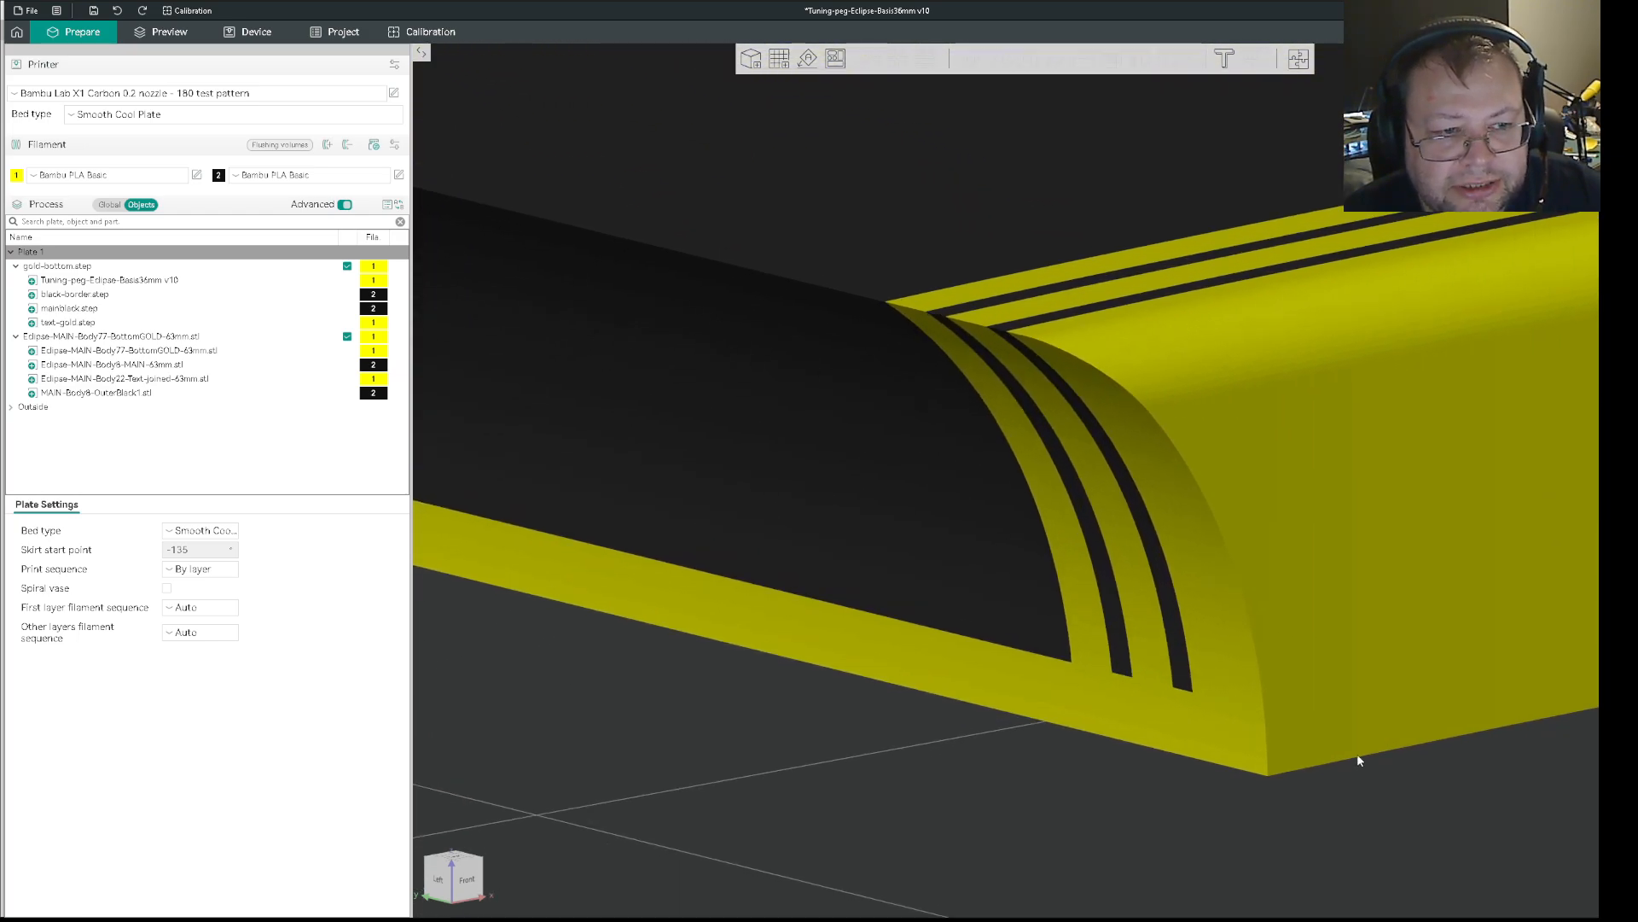
pyautogui.scroll(2, 1359, 759)
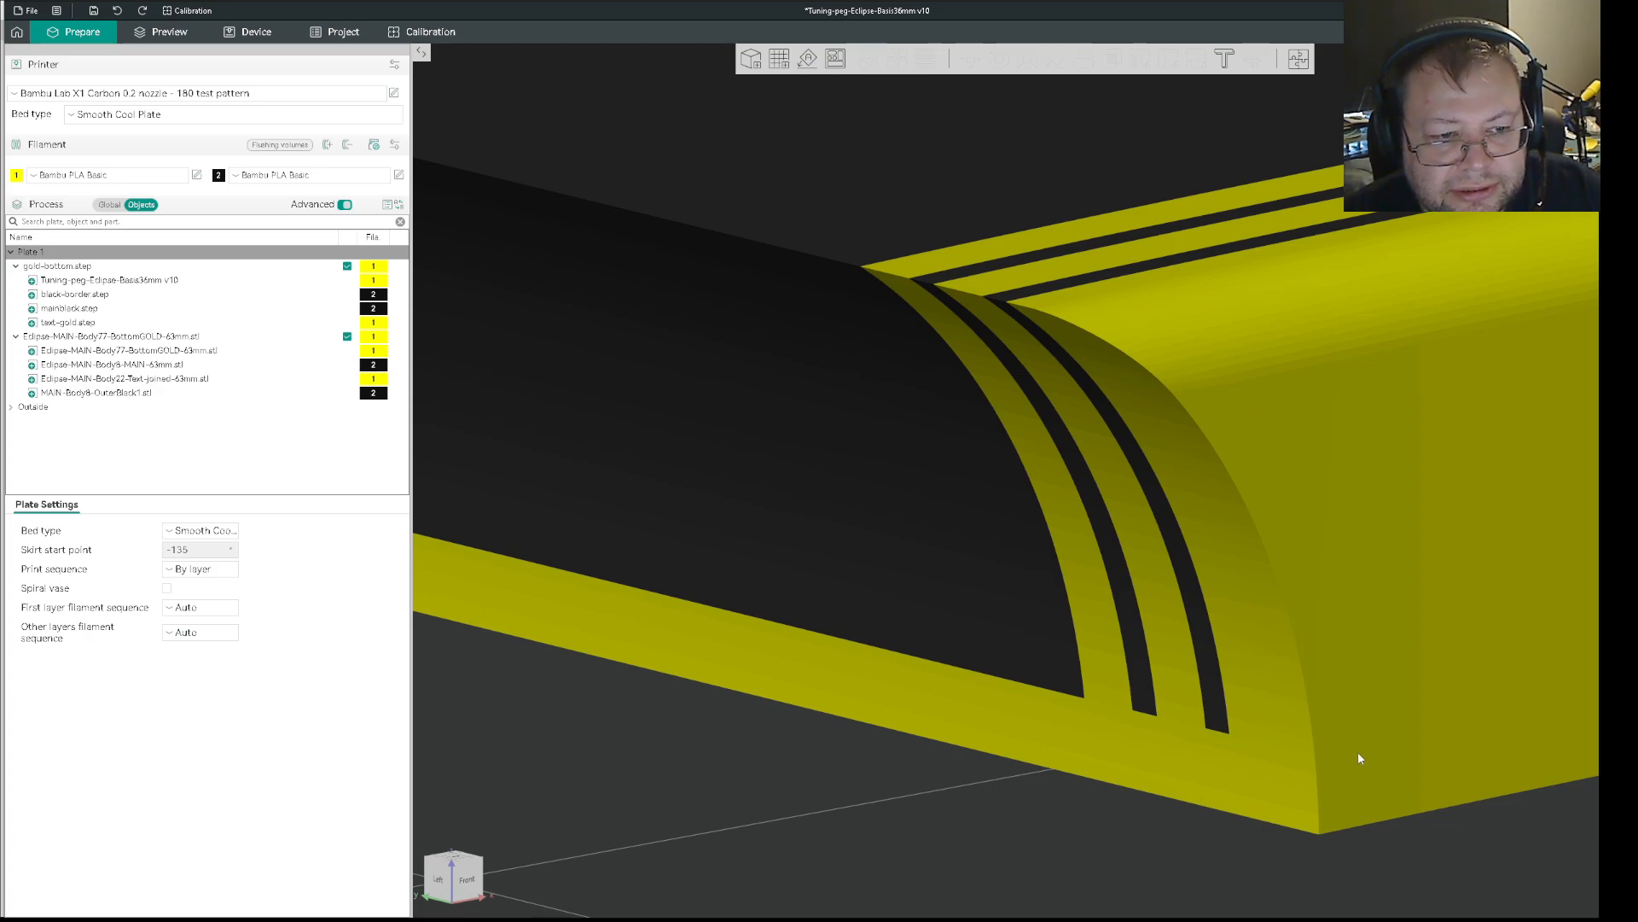
# - Slice the plate holding both Eclipse covers
pyautogui.scroll(-10, 1359, 751)
pyautogui.moveTo(1467, 581); pyautogui.dragTo(1465, 889)
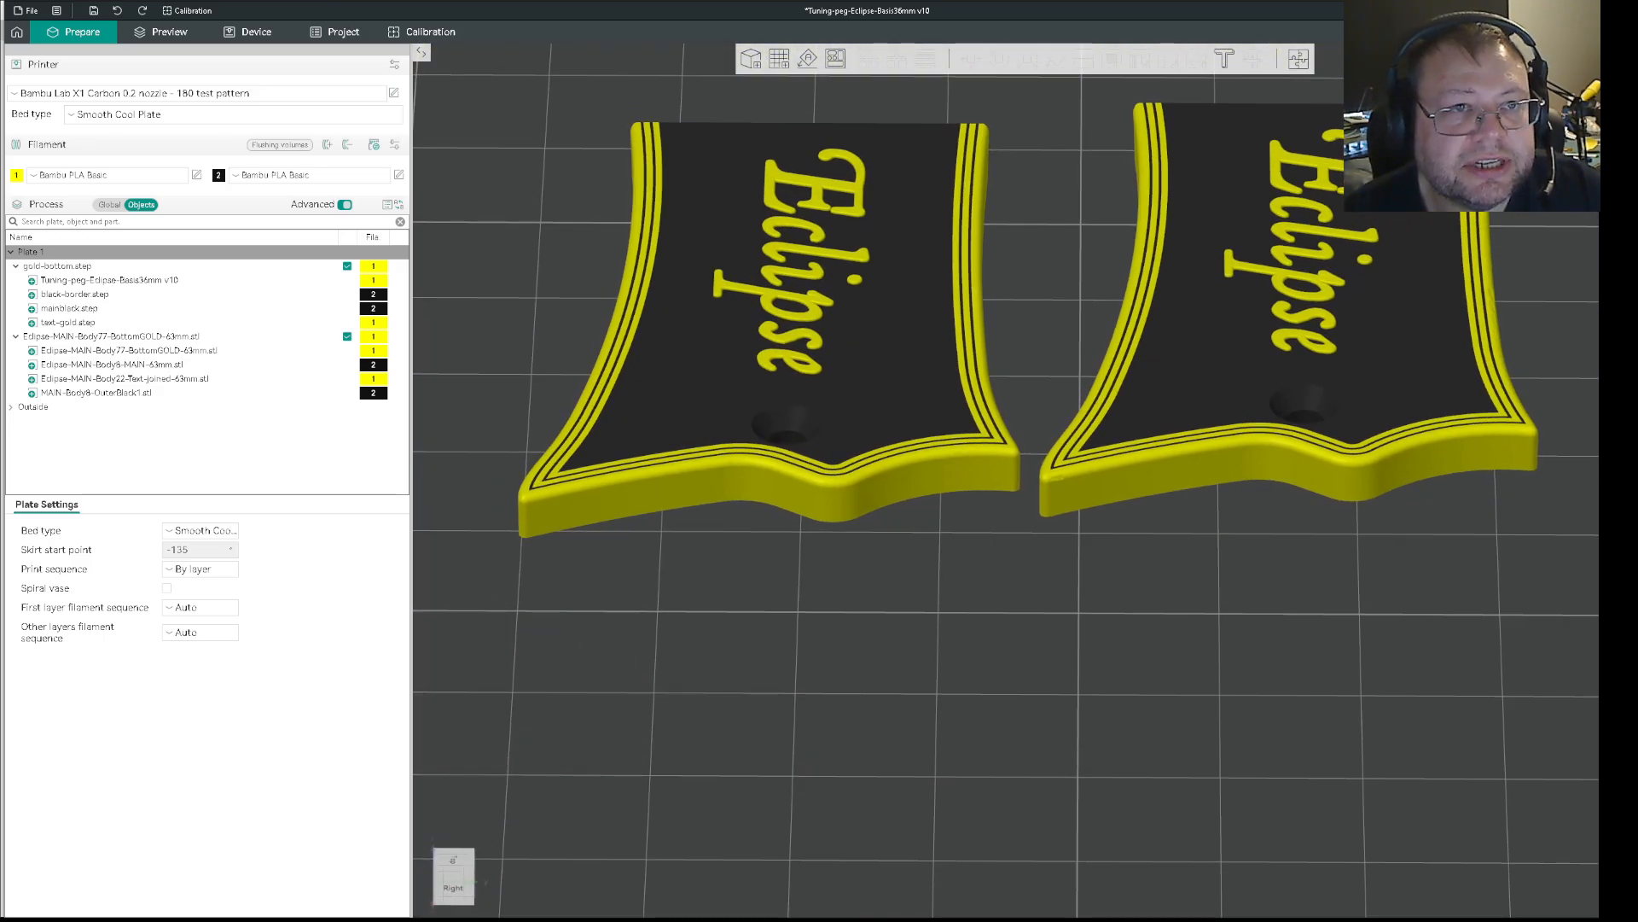
pyautogui.hotkey('ctrl', 'r')
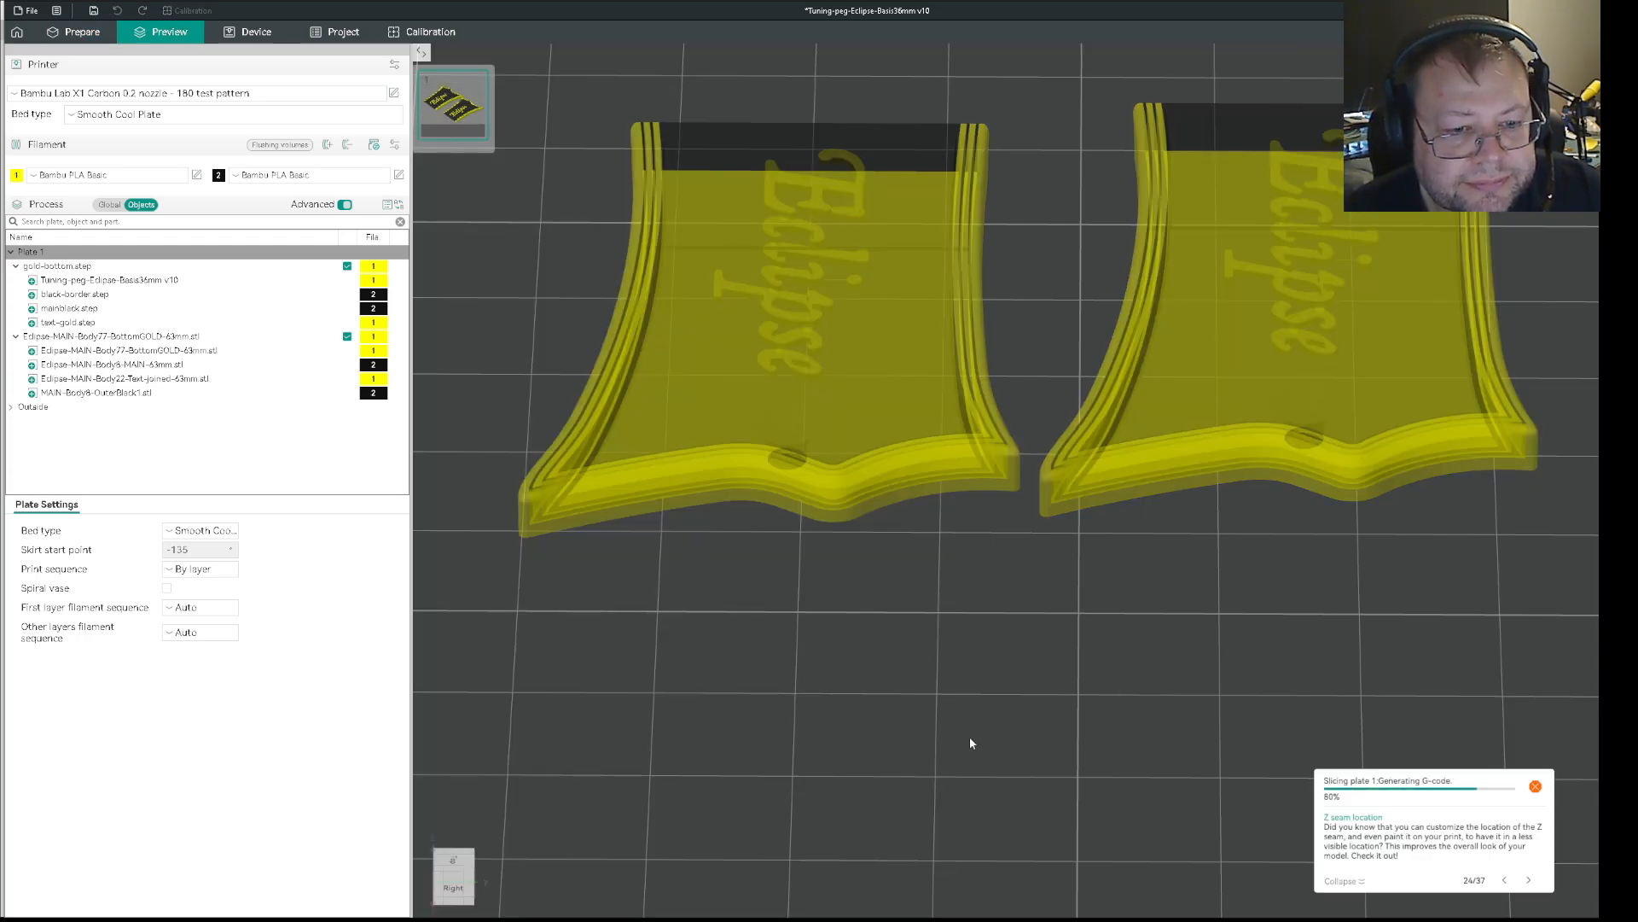
pyautogui.moveTo(943, 739); pyautogui.dragTo(927, 705)
pyautogui.moveTo(925, 703); pyautogui.dragTo(1071, 804, button='right')
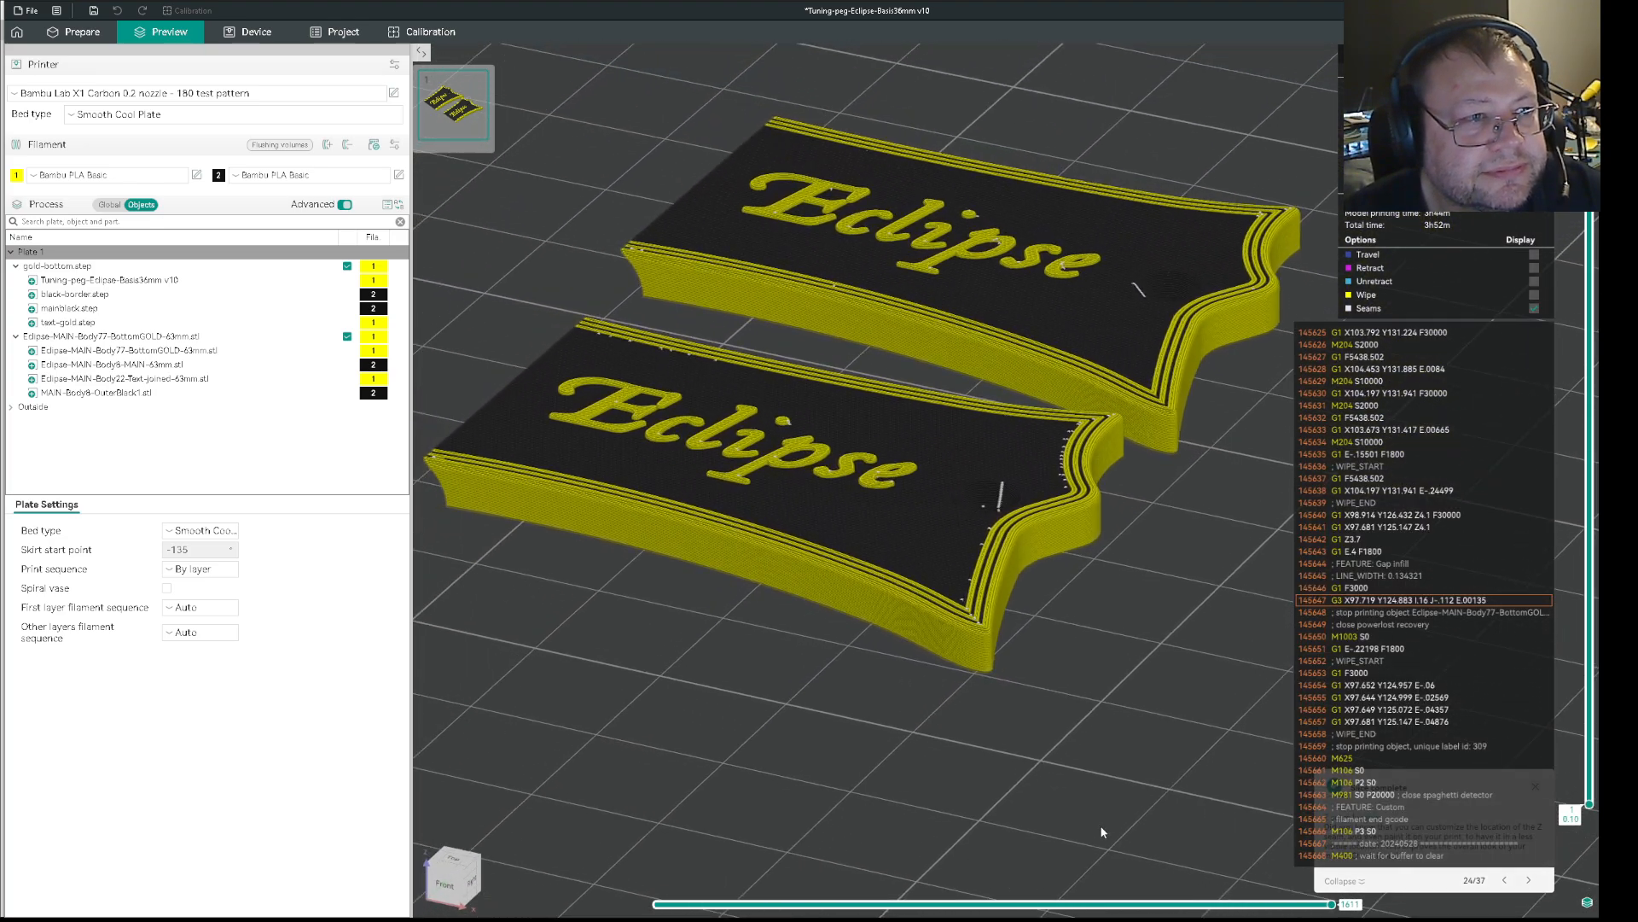
# - Examine the sliced lettering, top surfaces and seam marks of both covers
pyautogui.scroll(8, 1144, 698)
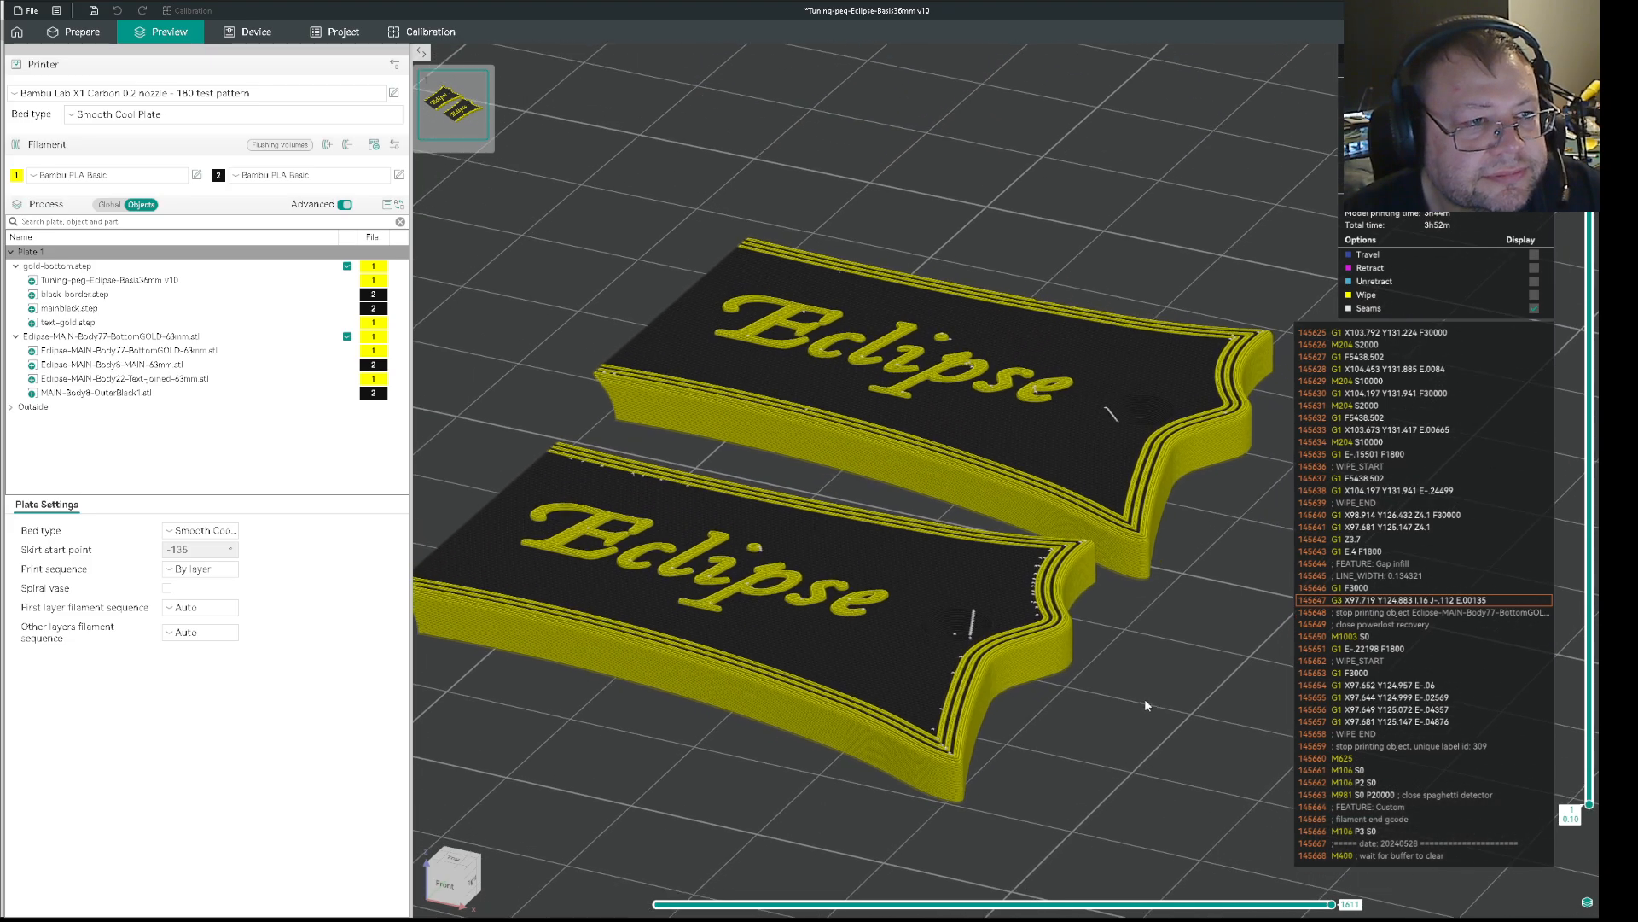
pyautogui.scroll(-3, 1107, 397)
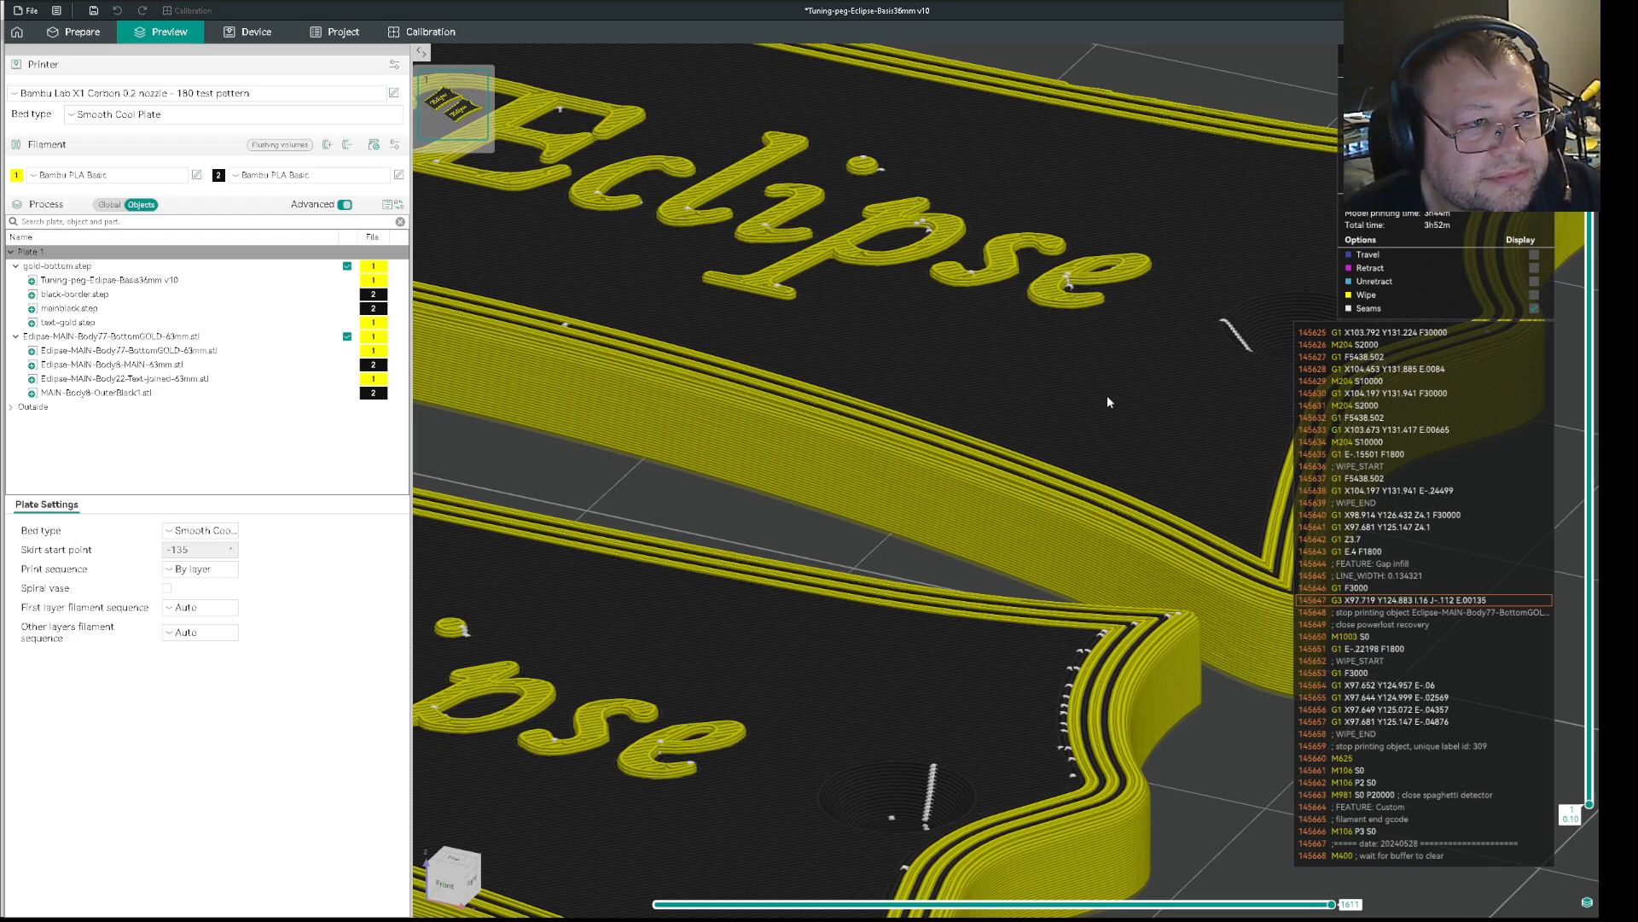
pyautogui.scroll(-4, 1106, 394)
pyautogui.scroll(3, 1089, 367)
pyautogui.scroll(-3, 1089, 367)
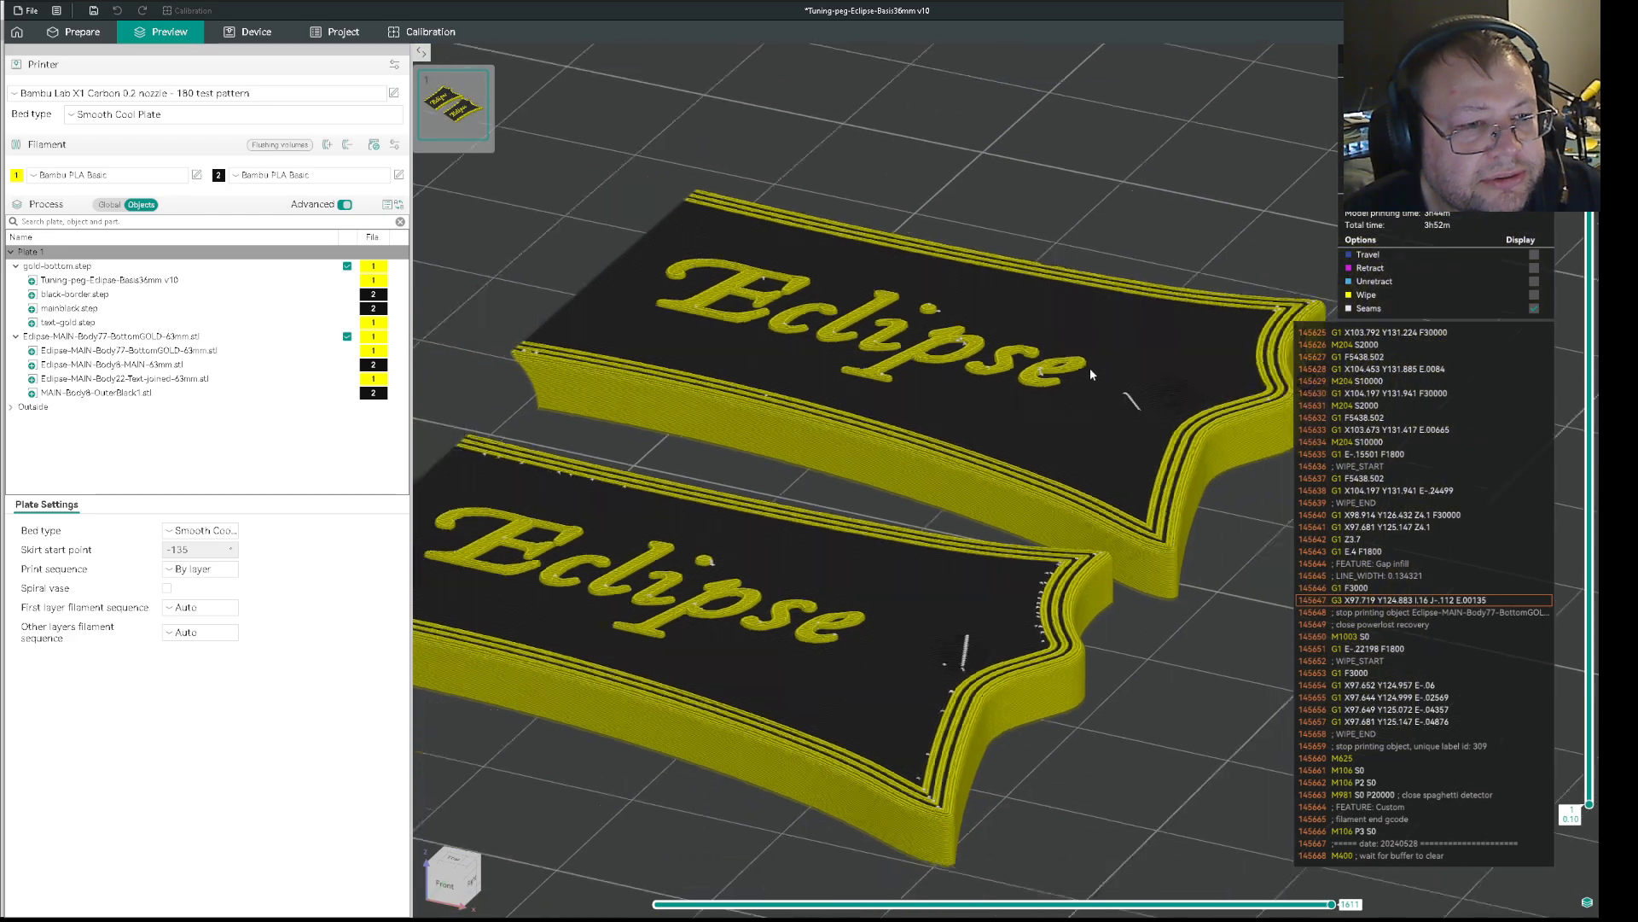
pyautogui.scroll(-2, 1089, 367)
# - Examine the sliced side wall and pointed corner of the STEP cover, checking layer lines and seam placement
pyautogui.moveTo(1226, 577); pyautogui.dragTo(1164, 602)
pyautogui.moveTo(1181, 661); pyautogui.dragTo(864, 627, button='right')
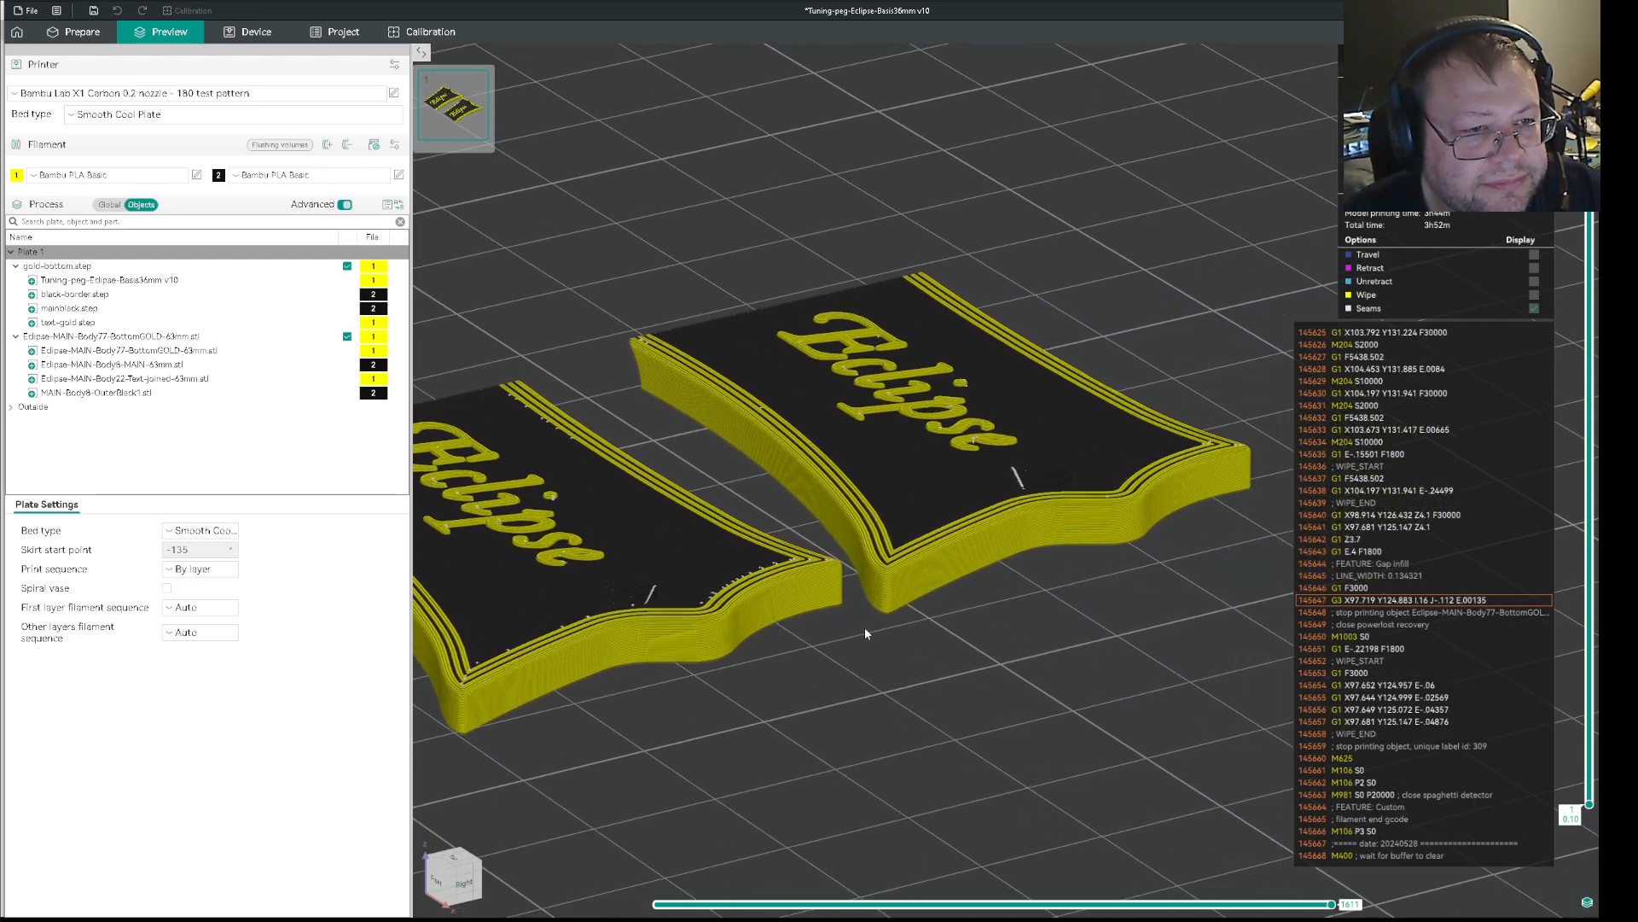
pyautogui.scroll(3, 729, 714)
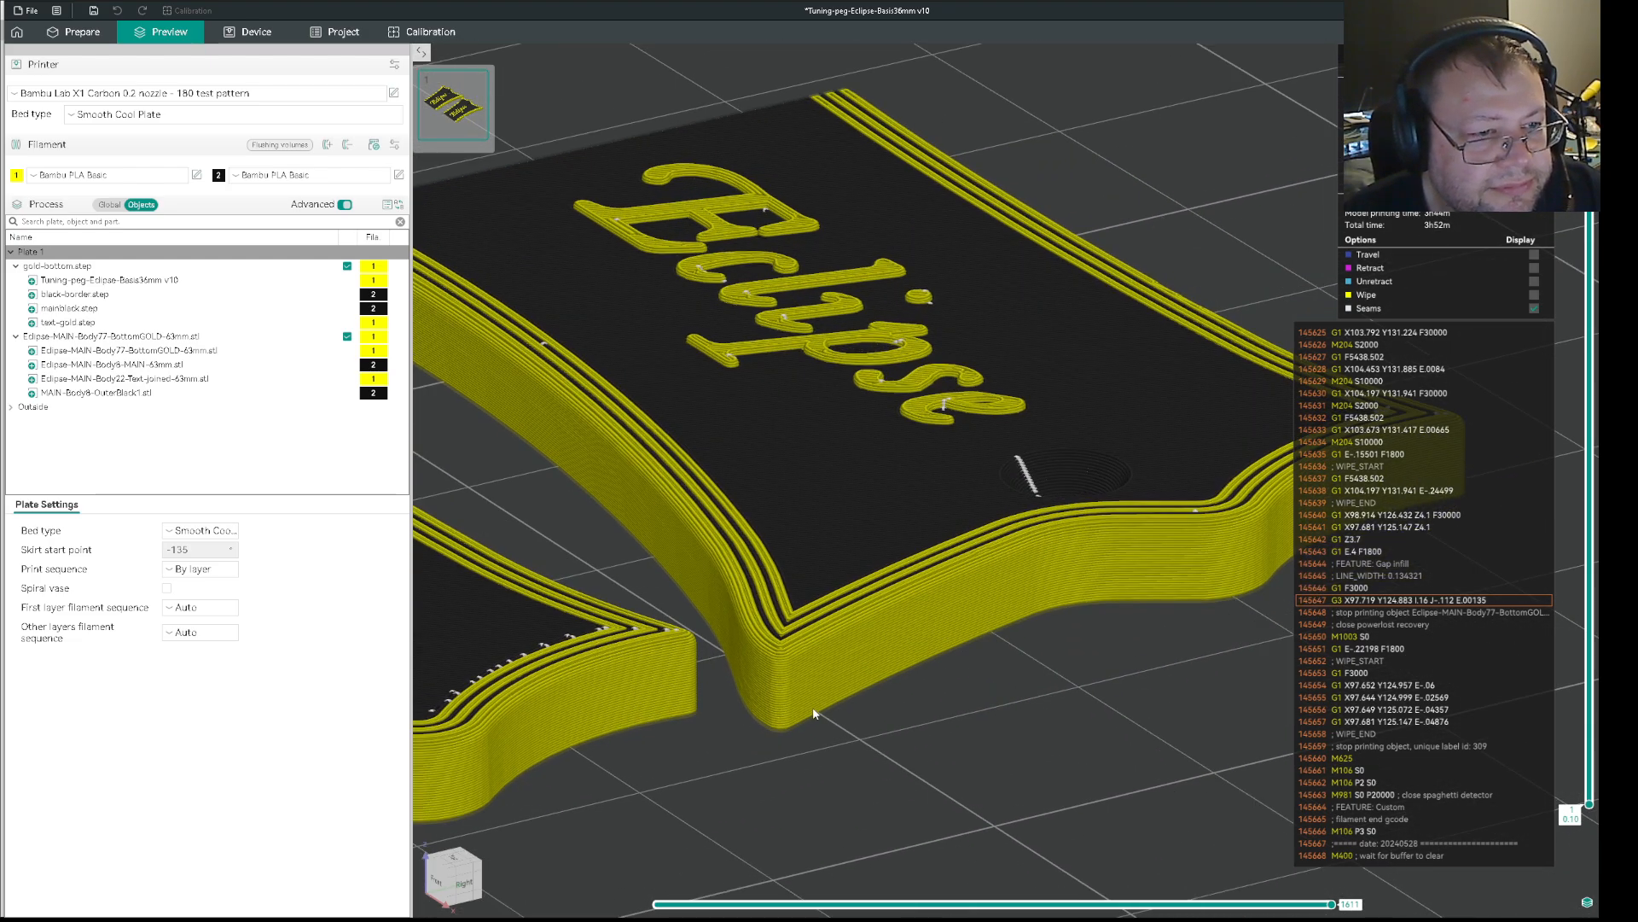
pyautogui.scroll(-3, 1197, 666)
pyautogui.scroll(3, 964, 679)
pyautogui.scroll(5, 1131, 617)
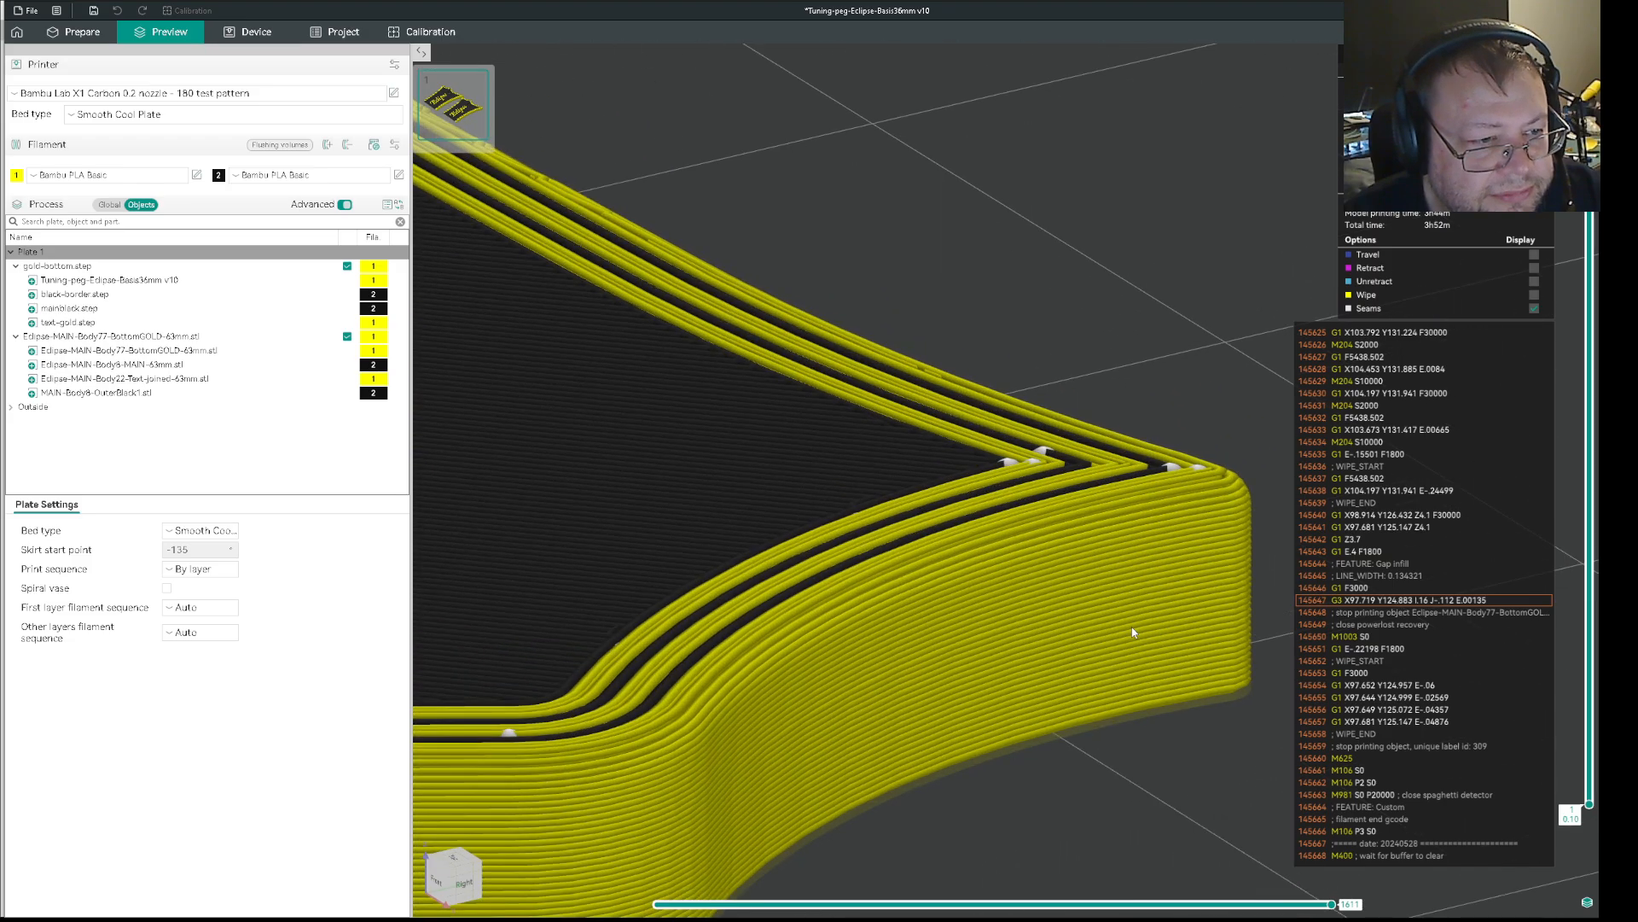
# - Examine the same sliced side wall and pointed corner on the STL cover, checking its seams along the border
pyautogui.scroll(-8, 1131, 629)
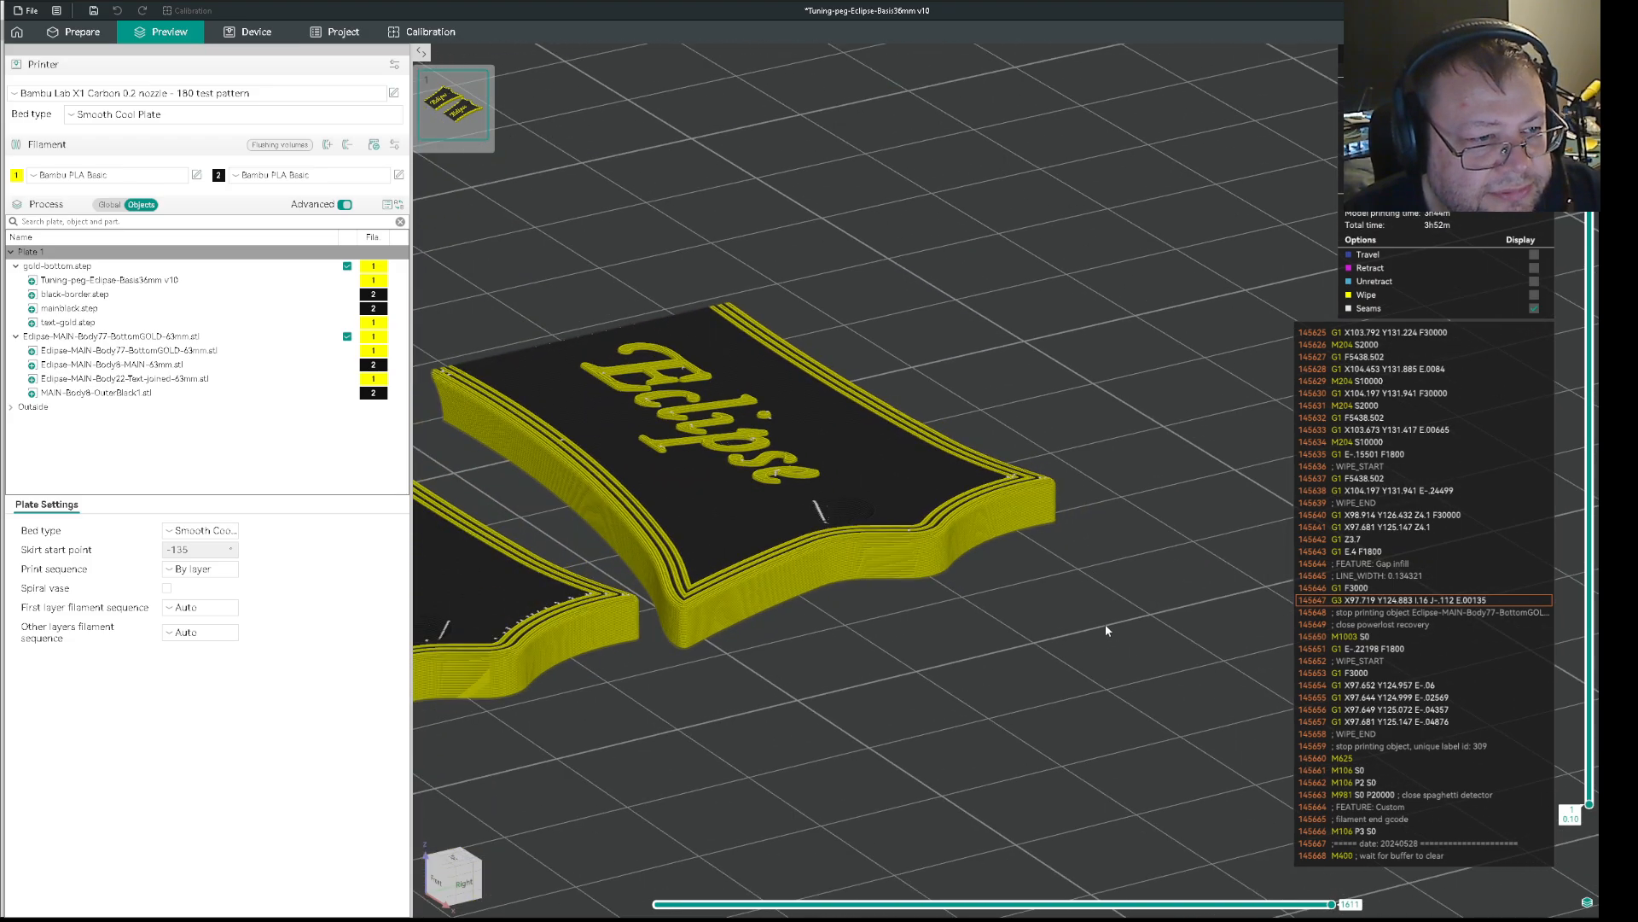
pyautogui.scroll(8, 1001, 683)
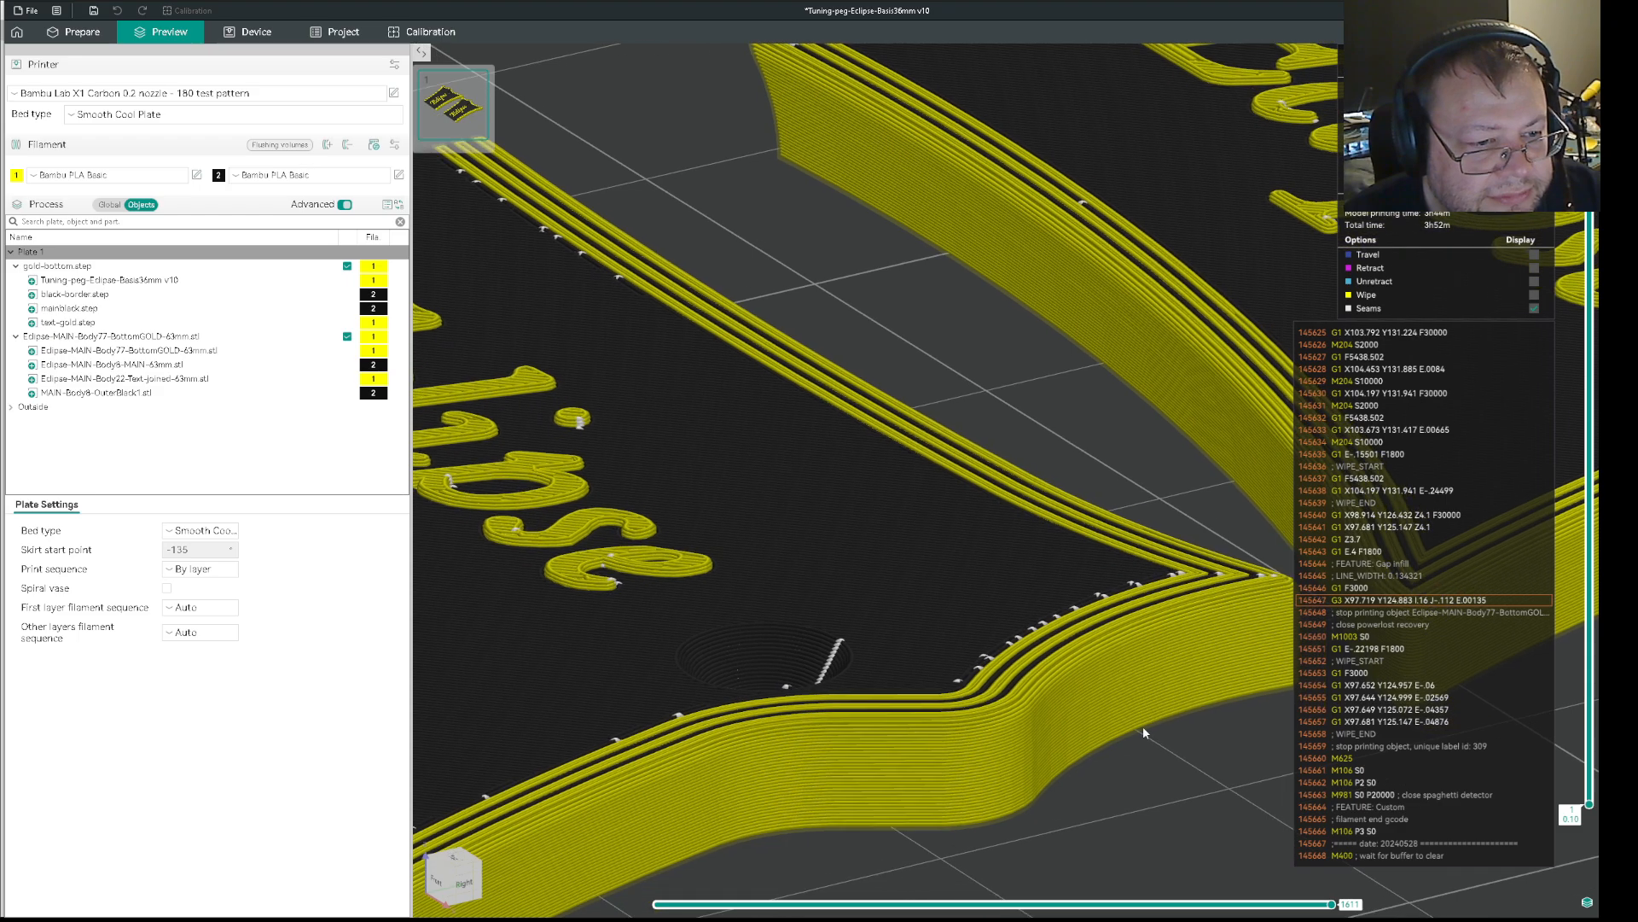
pyautogui.scroll(3, 947, 607)
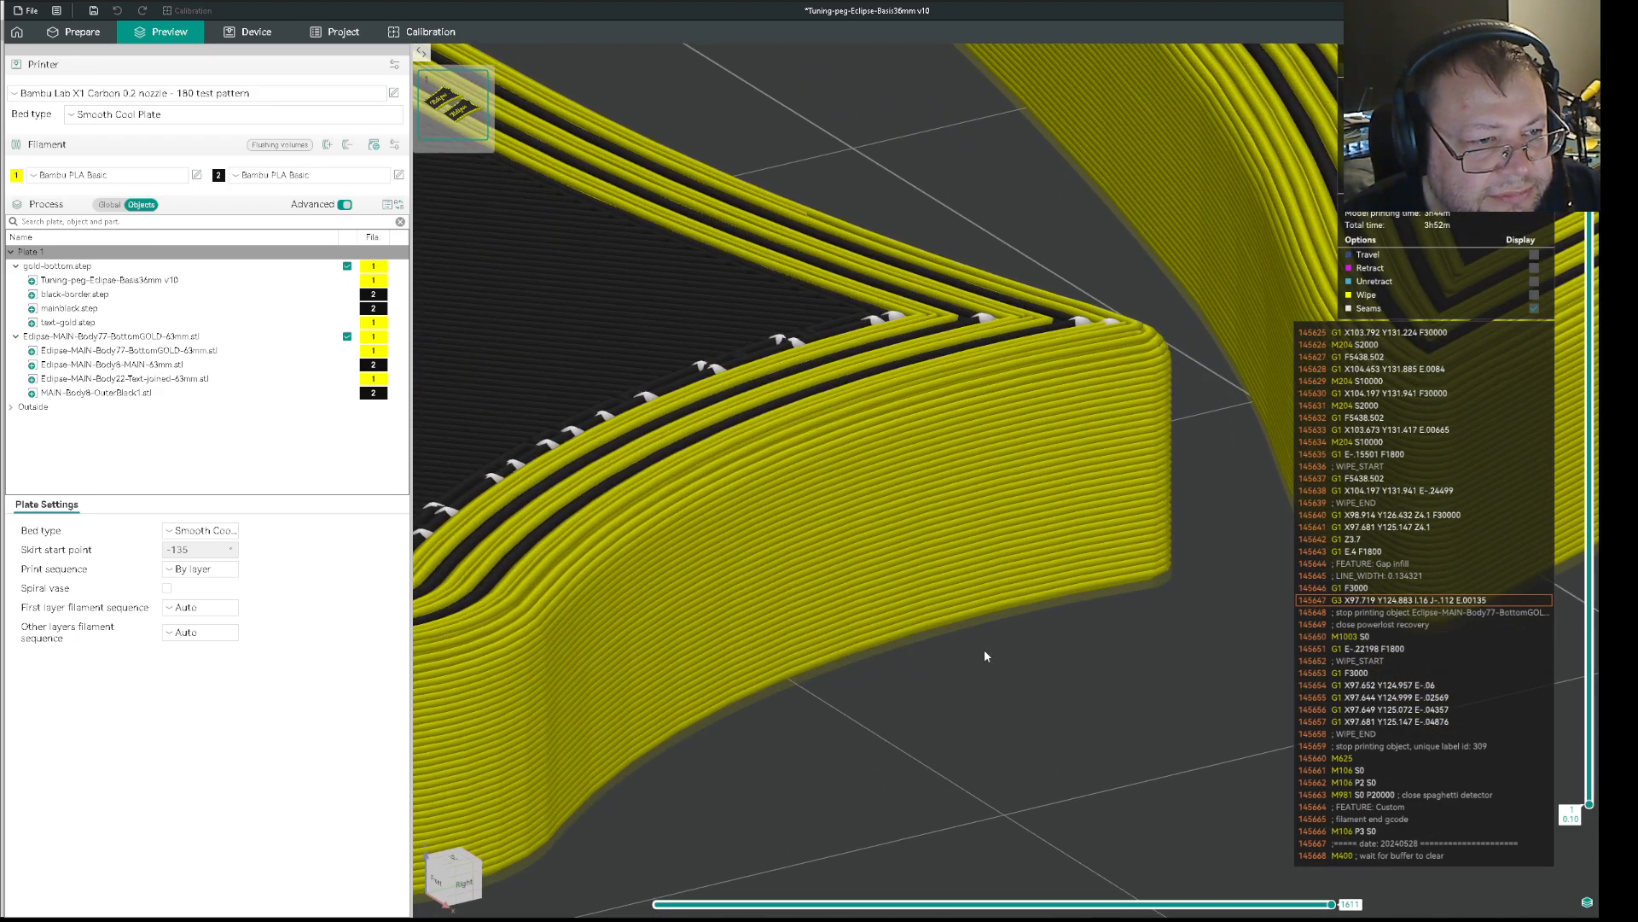
# - Compare the two sliced covers side by side from several angles
pyautogui.scroll(-8, 985, 656)
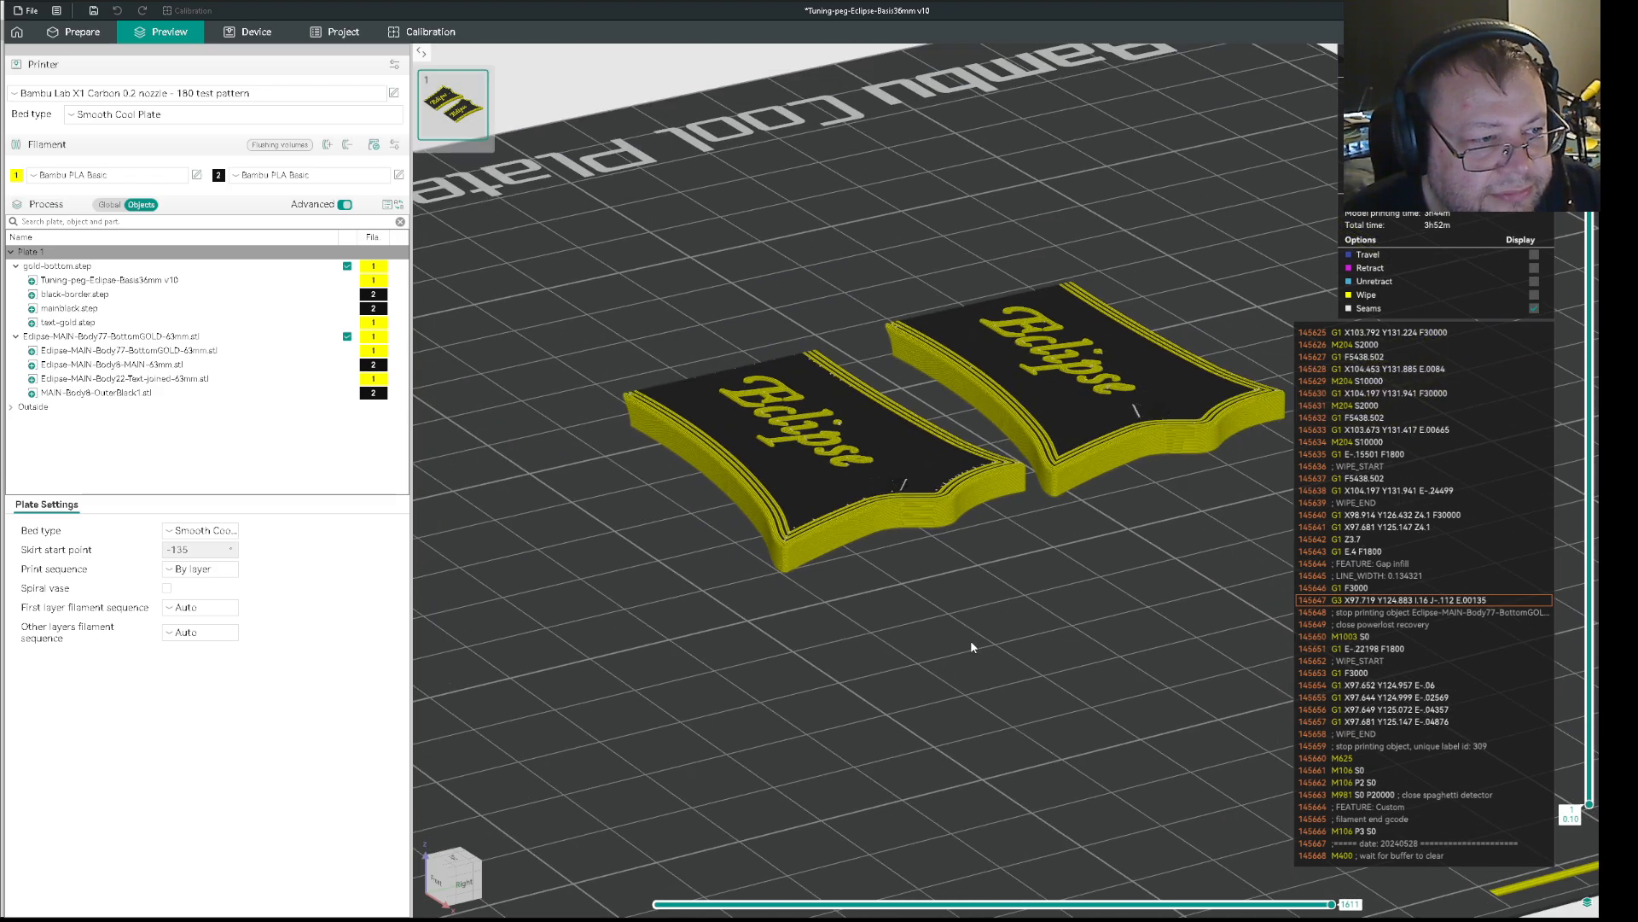
pyautogui.scroll(-3, 971, 641)
pyautogui.moveTo(971, 642); pyautogui.dragTo(1038, 639)
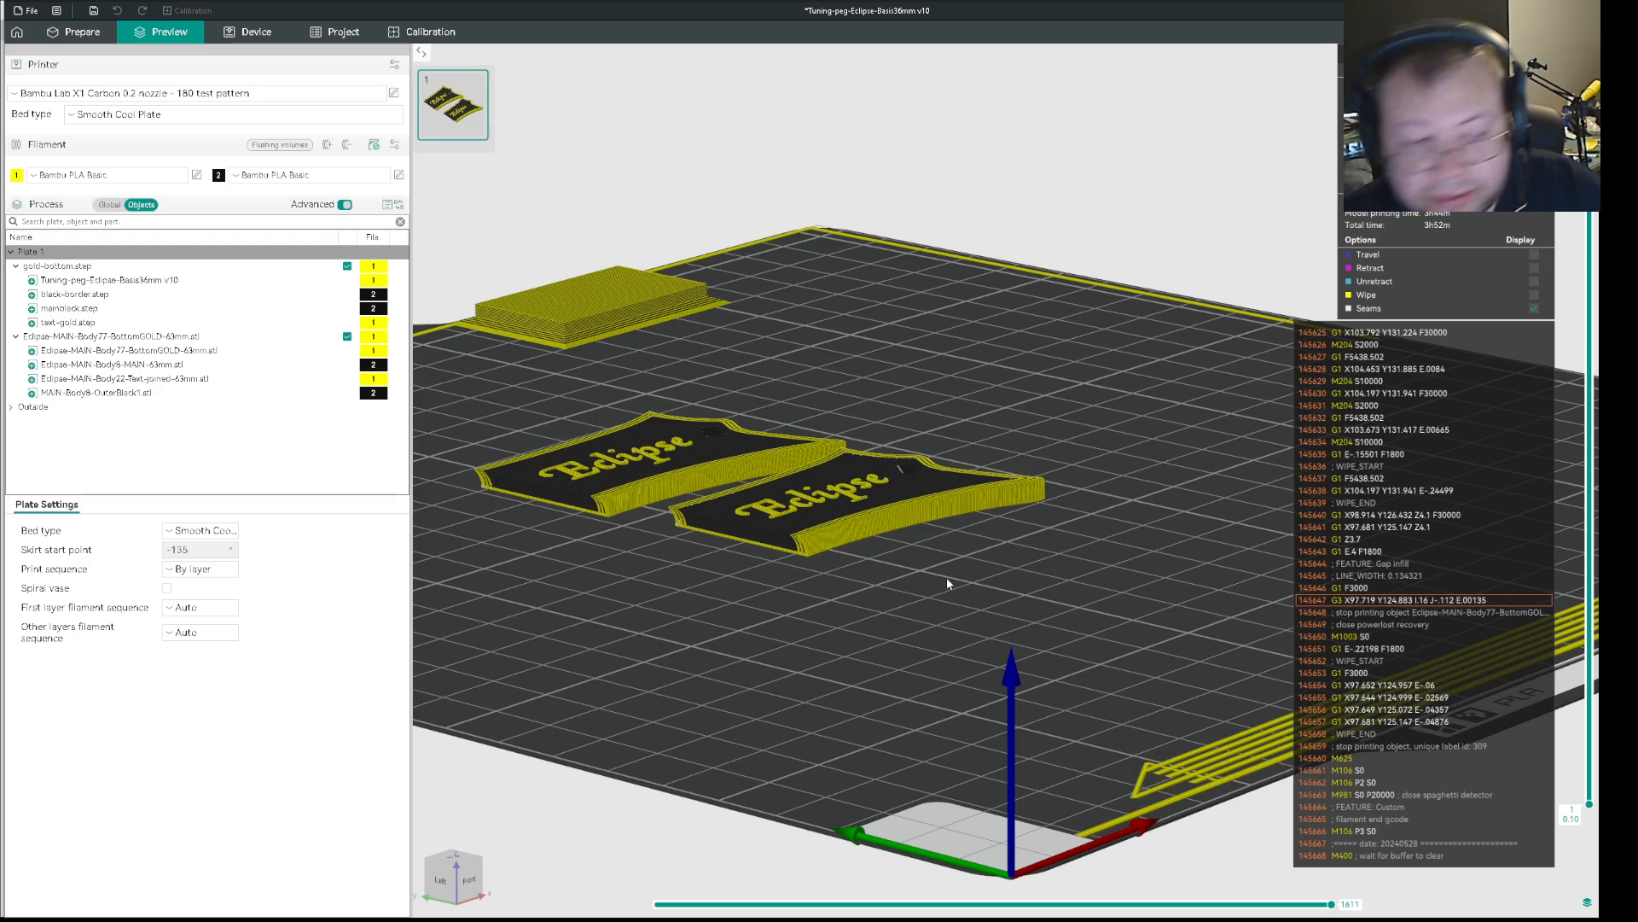
pyautogui.moveTo(1052, 573); pyautogui.dragTo(969, 585)
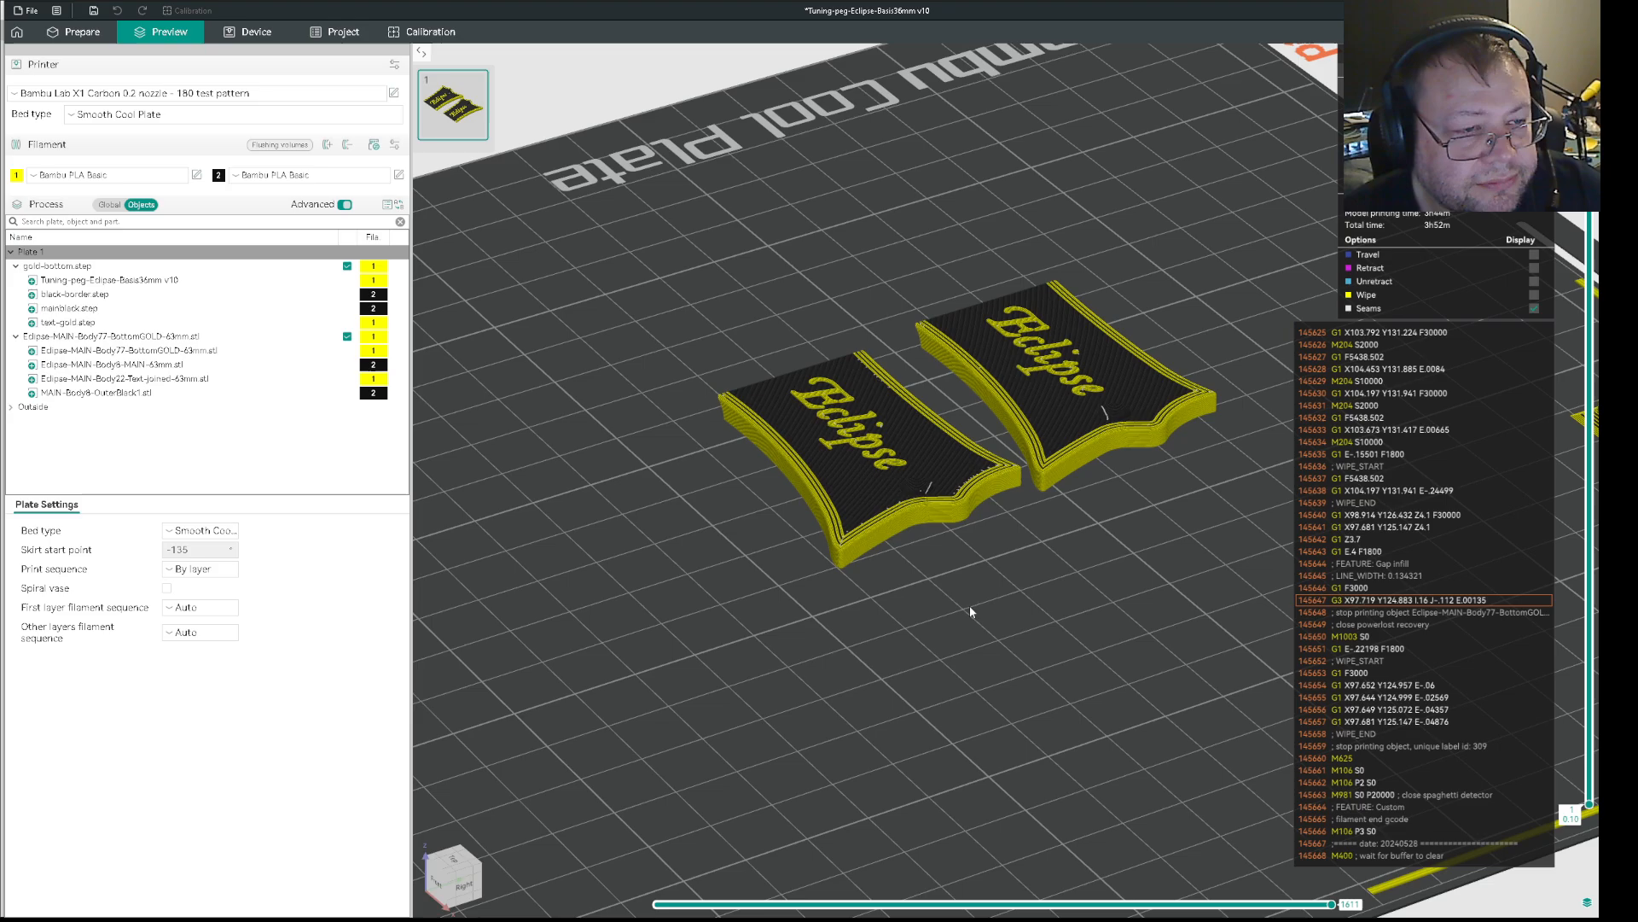
pyautogui.scroll(-2, 971, 607)
pyautogui.scroll(2, 971, 606)
pyautogui.scroll(2, 974, 600)
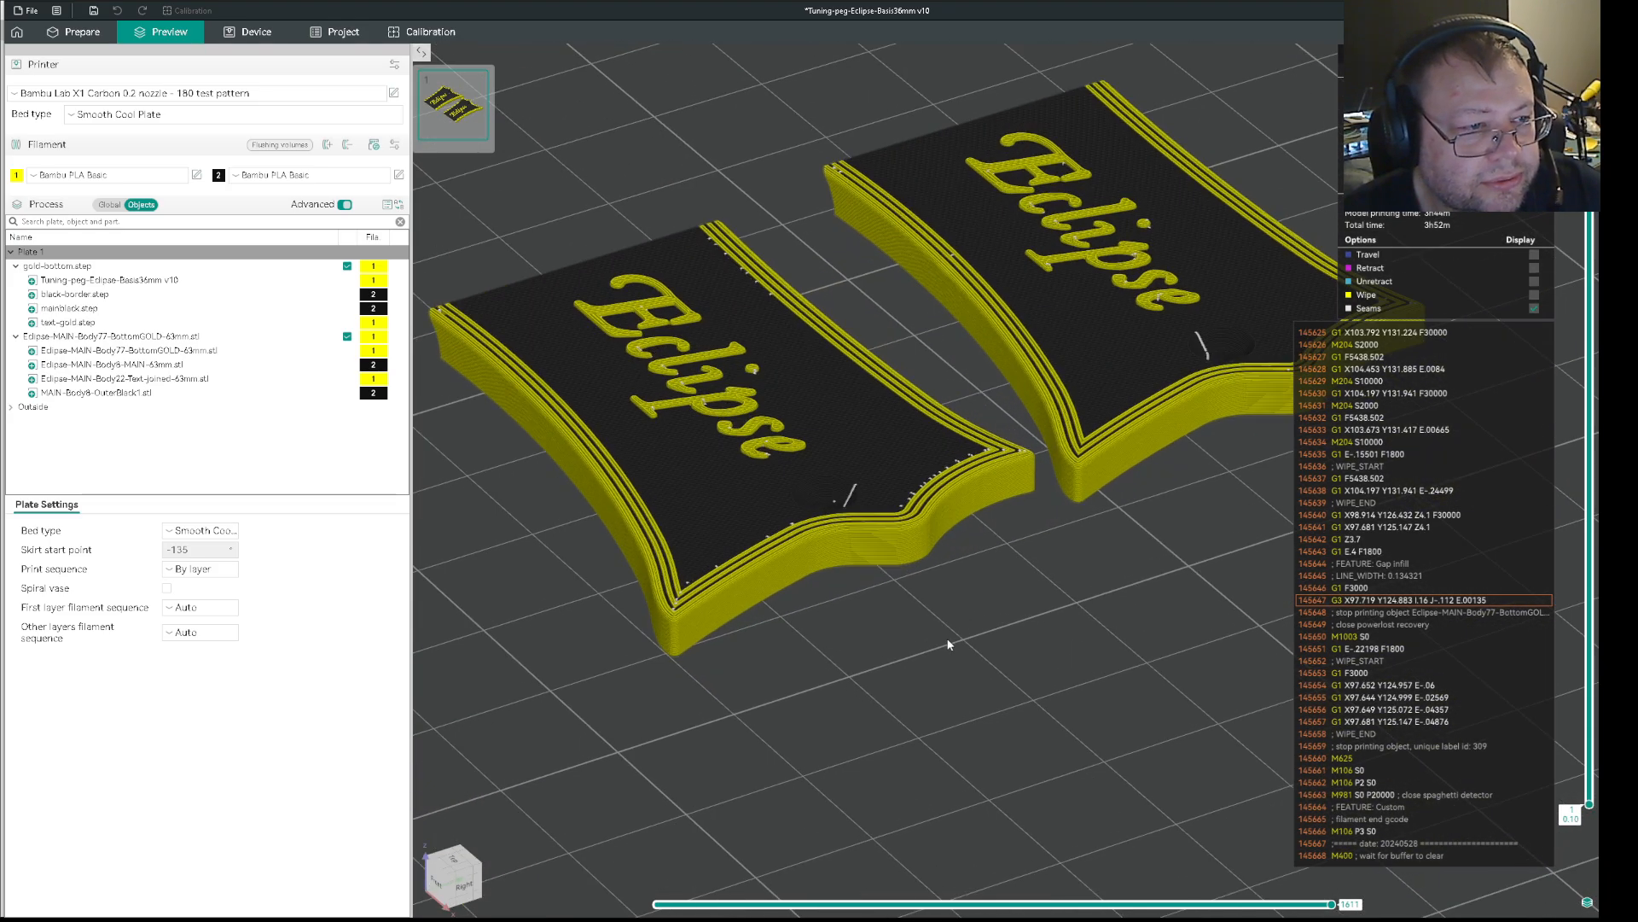
pyautogui.scroll(2, 948, 648)
pyautogui.moveTo(1073, 671); pyautogui.dragTo(1111, 691, button='right')
# - Leave the sliced preview and compare the unsliced STL and STEP cover models once more
pyautogui.click(82, 31)
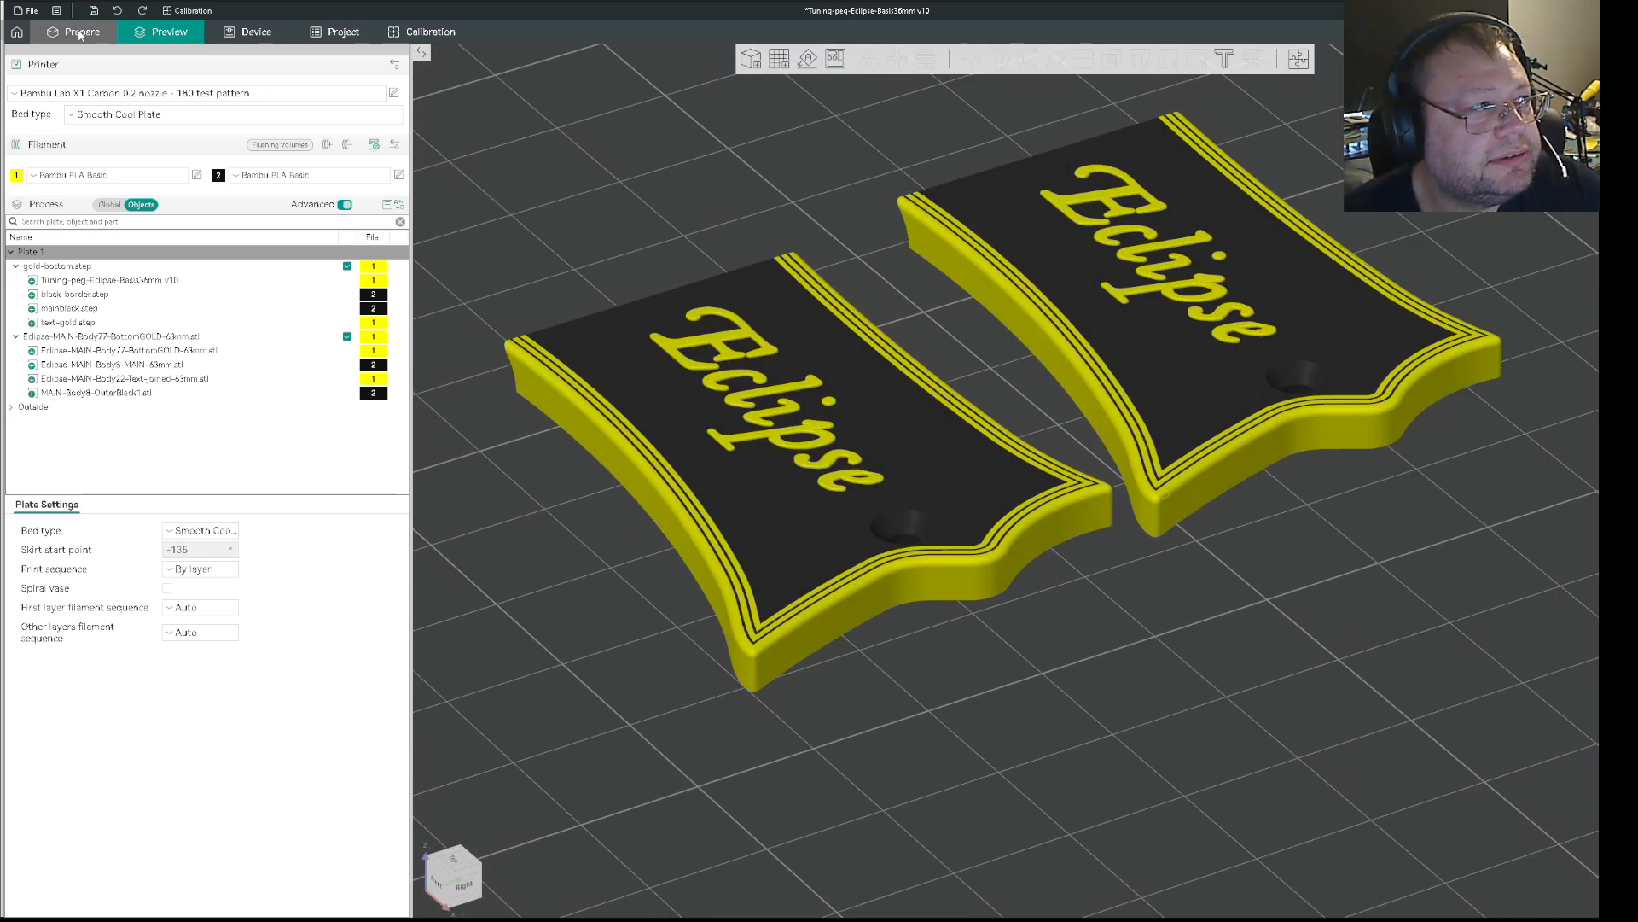
pyautogui.scroll(5, 1082, 708)
pyautogui.scroll(-4, 1150, 770)
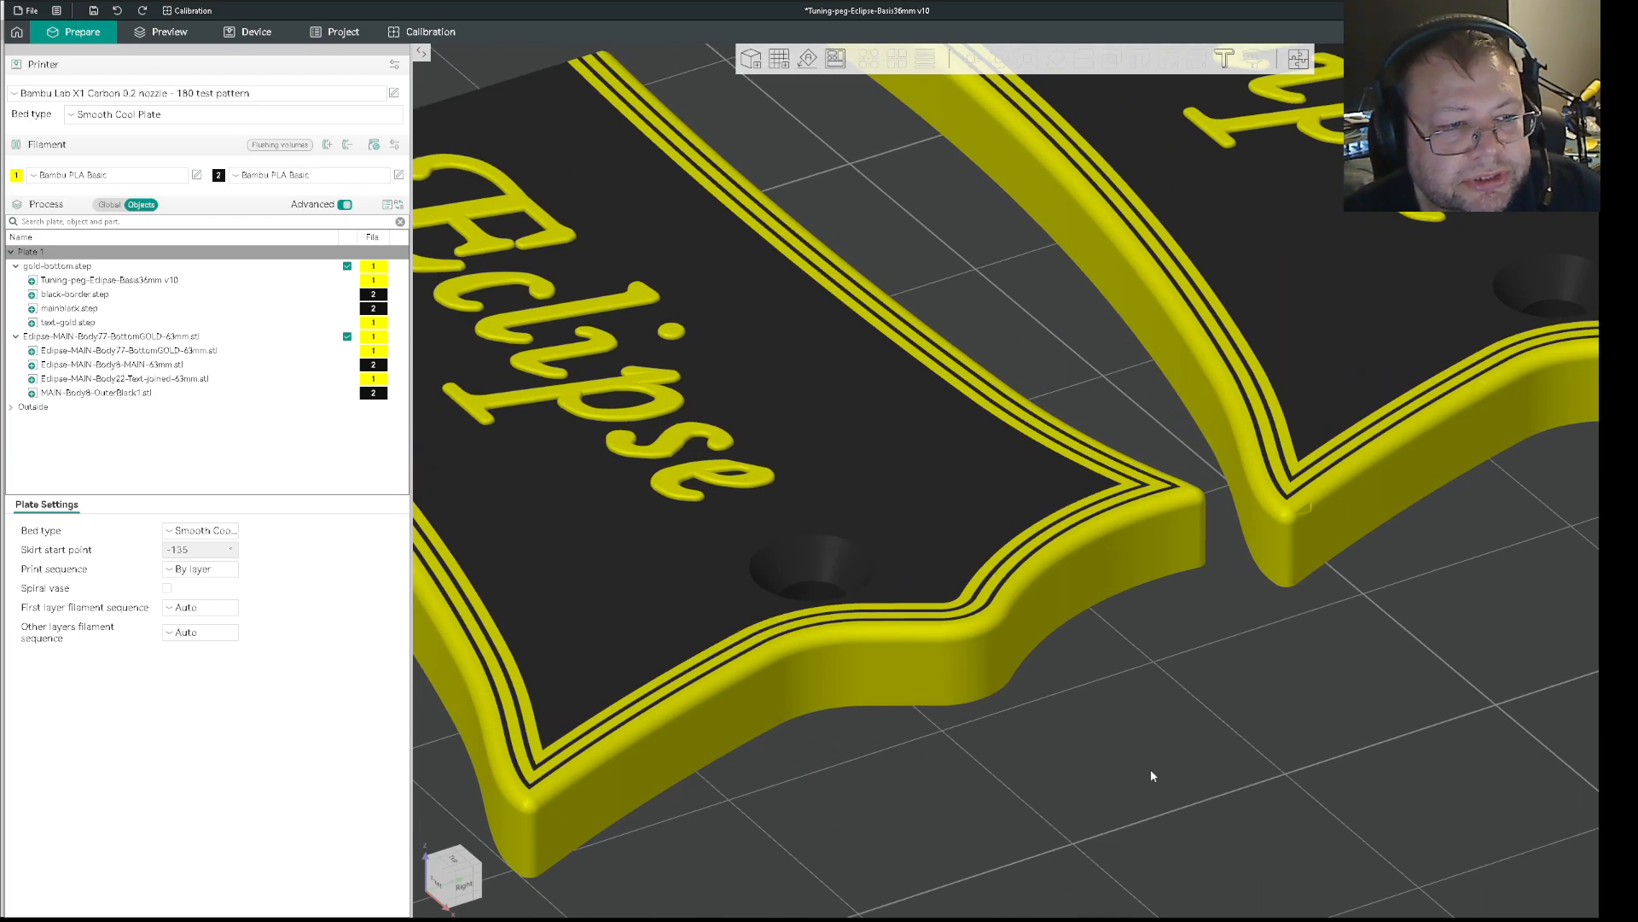
pyautogui.scroll(-2, 1363, 658)
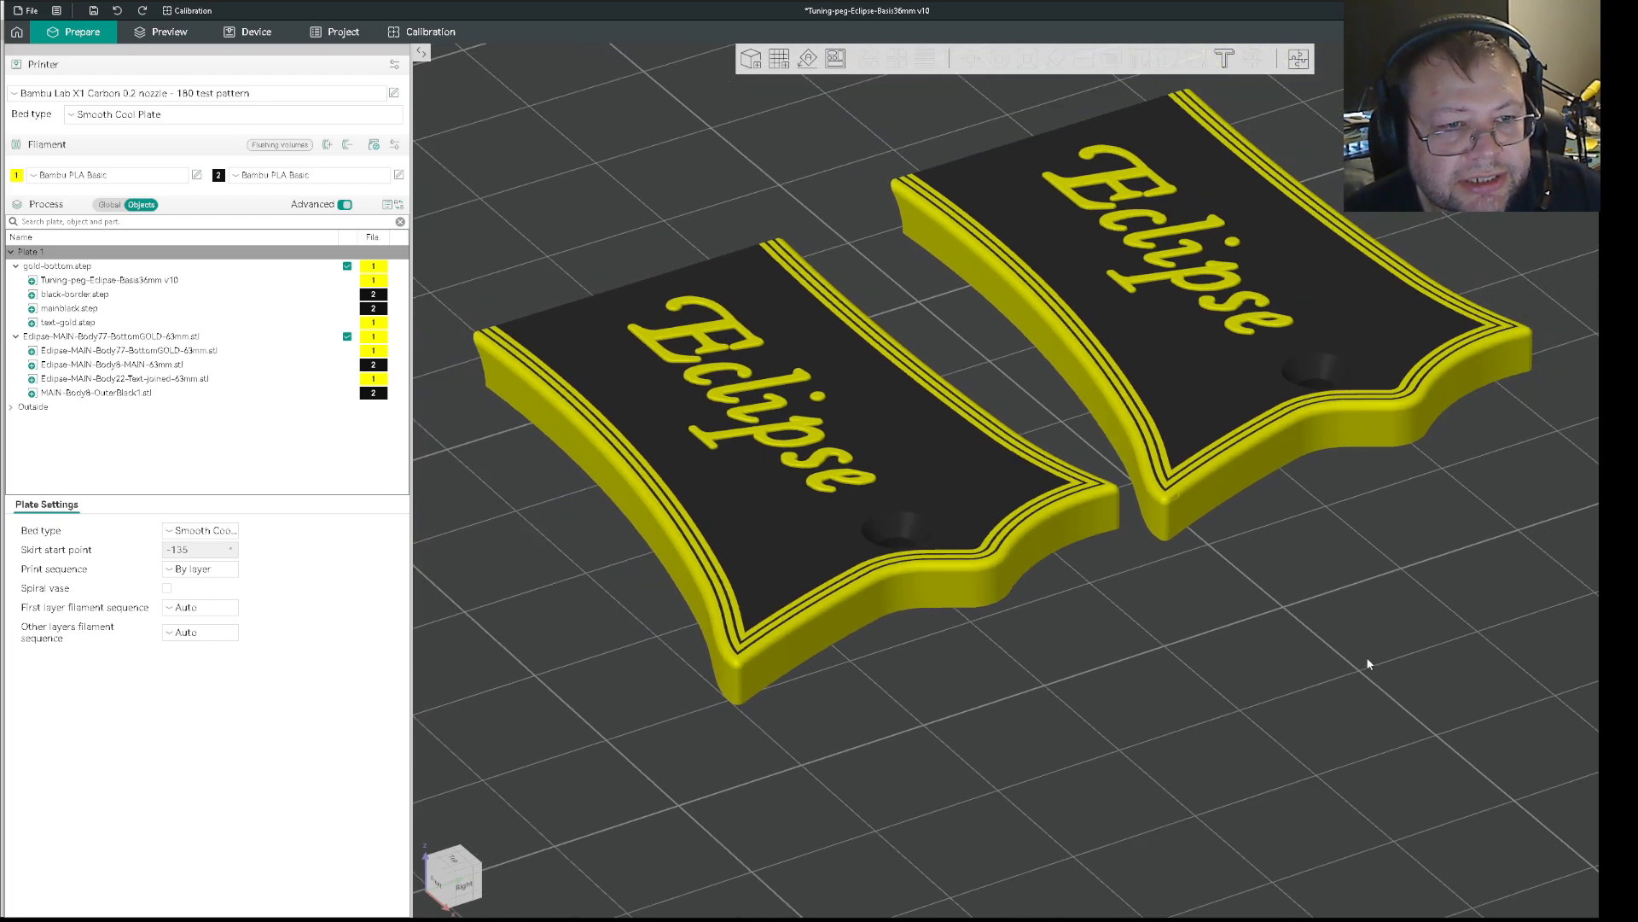
pyautogui.scroll(-3, 1377, 652)
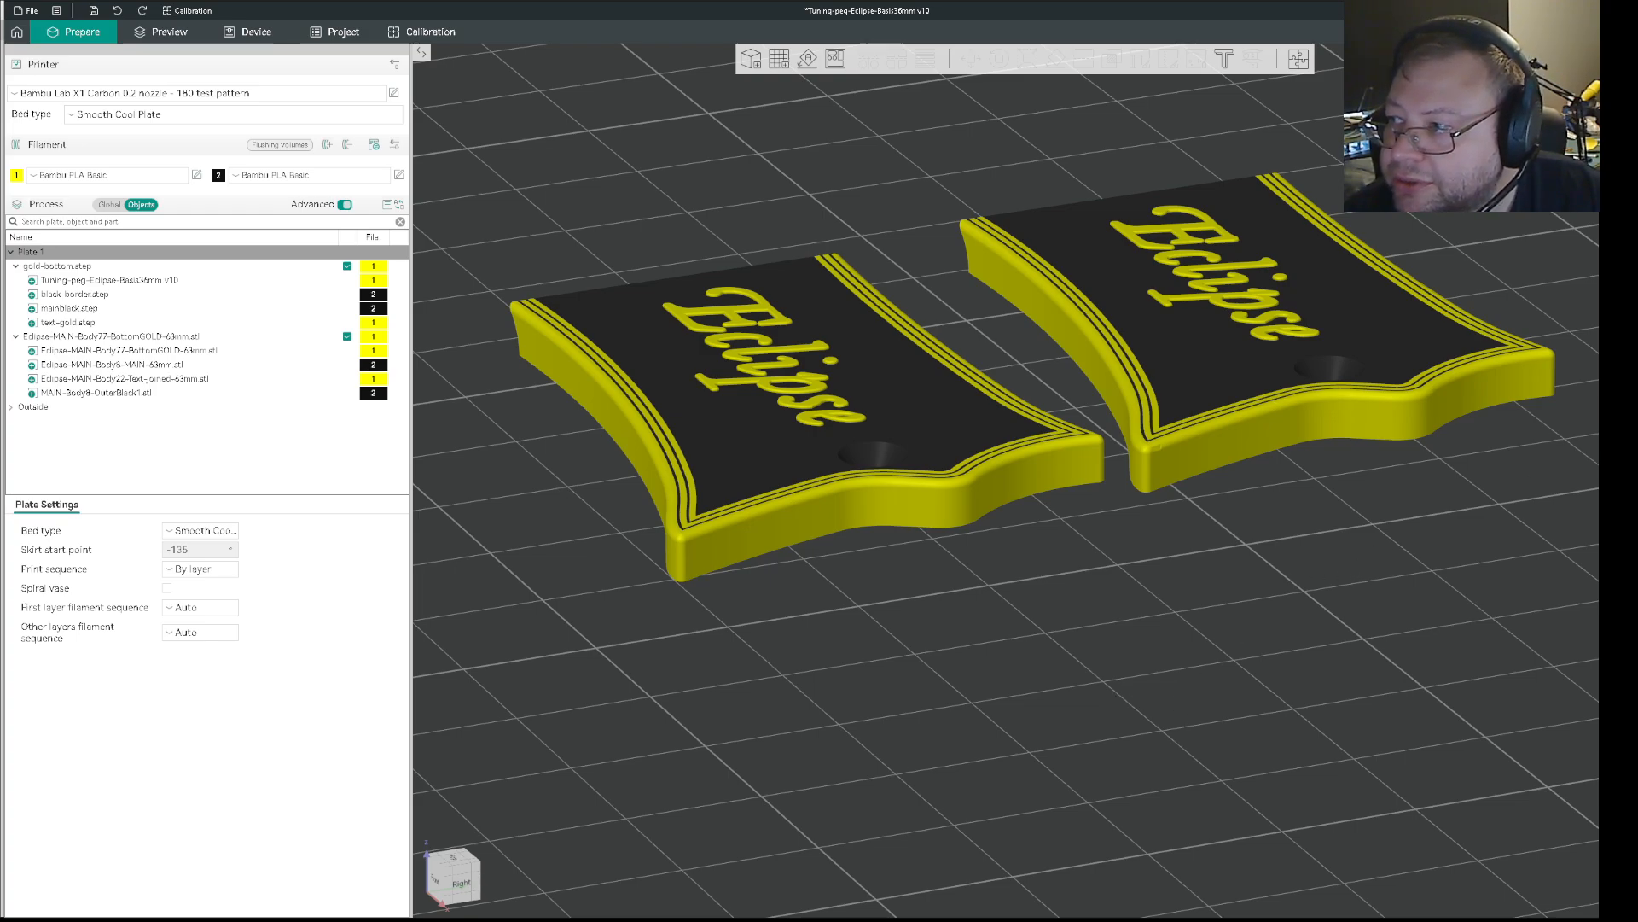
# - Switch to Fusion and start a binary STL mesh export of the black Eclipse main body, showing its refinement settings
pyautogui.hotkey('alt', 'Tab')
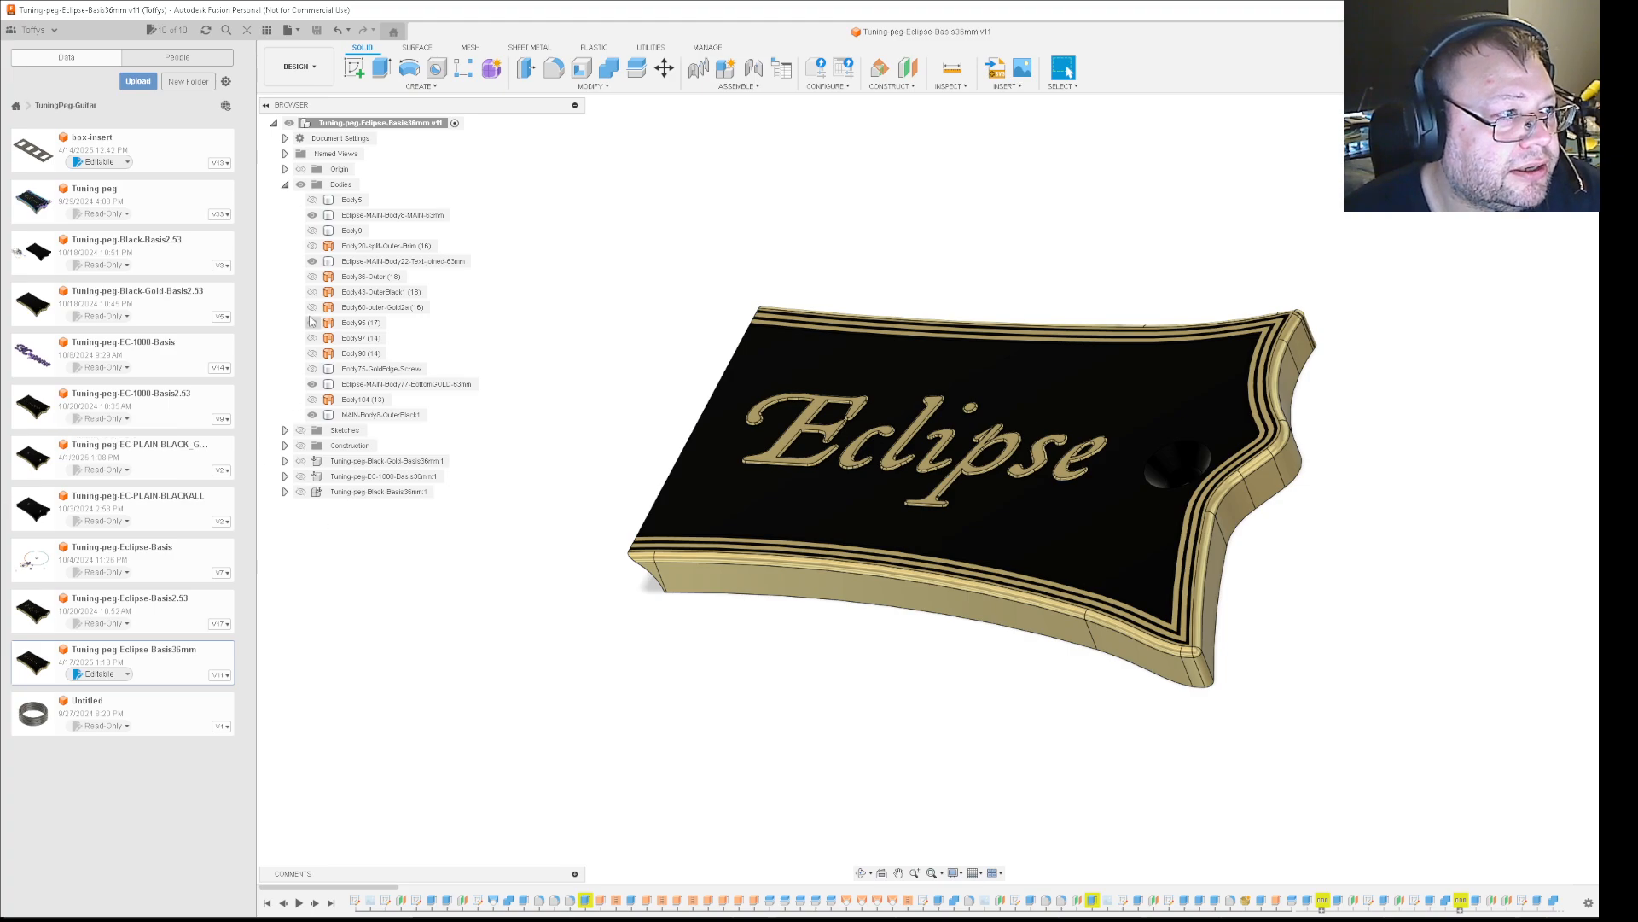
pyautogui.click(394, 216)
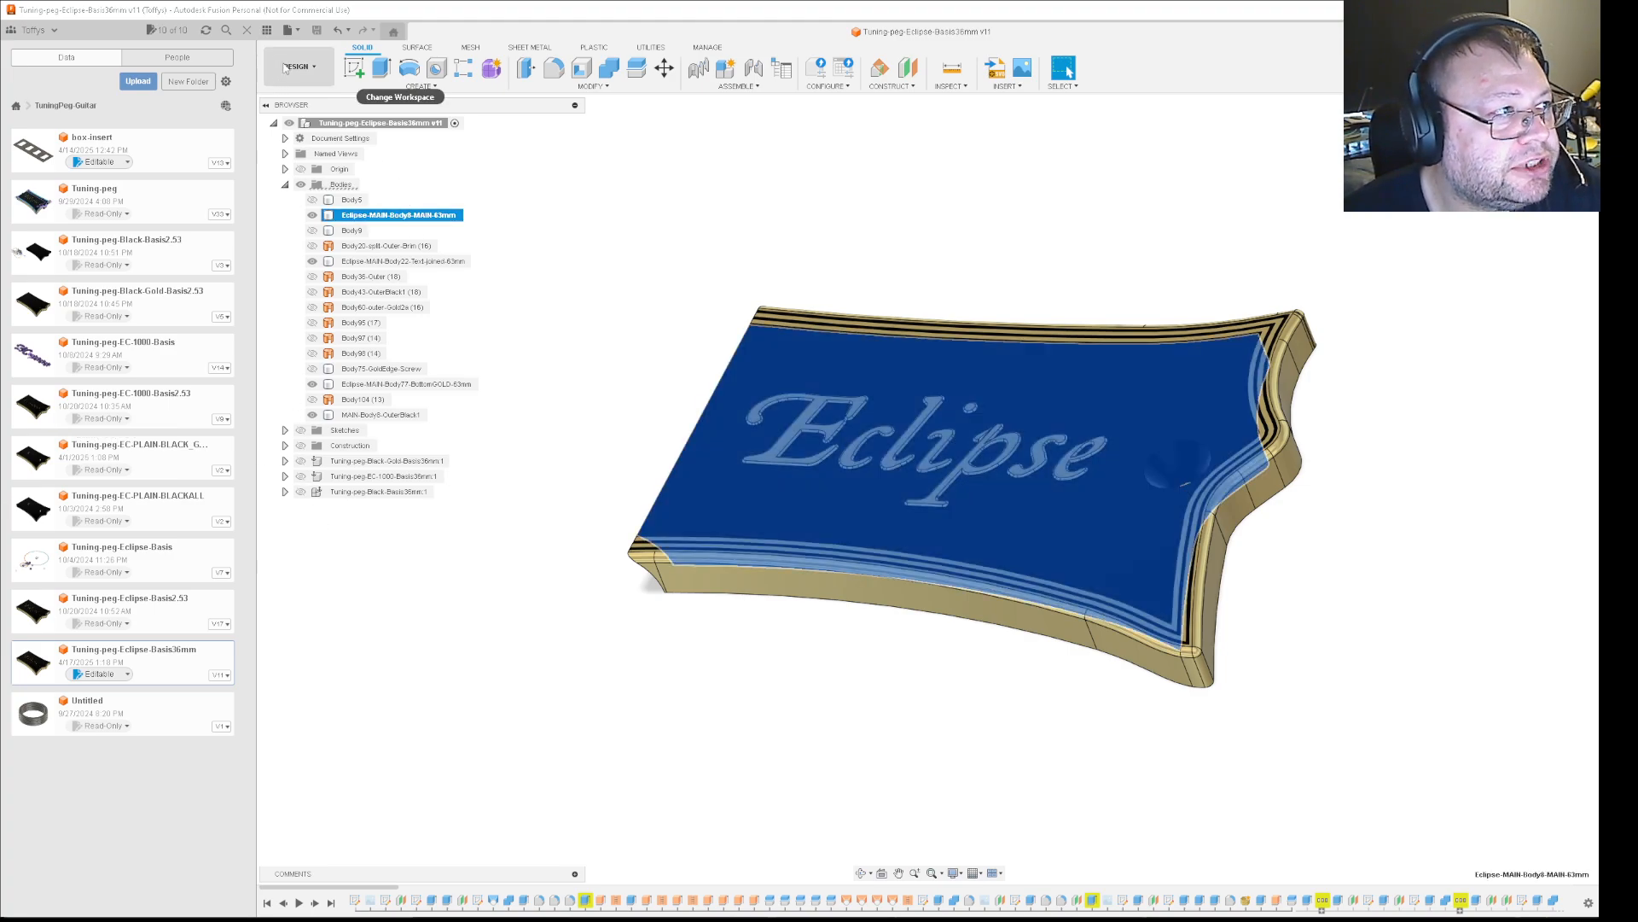
pyautogui.click(291, 30)
pyautogui.click(305, 203)
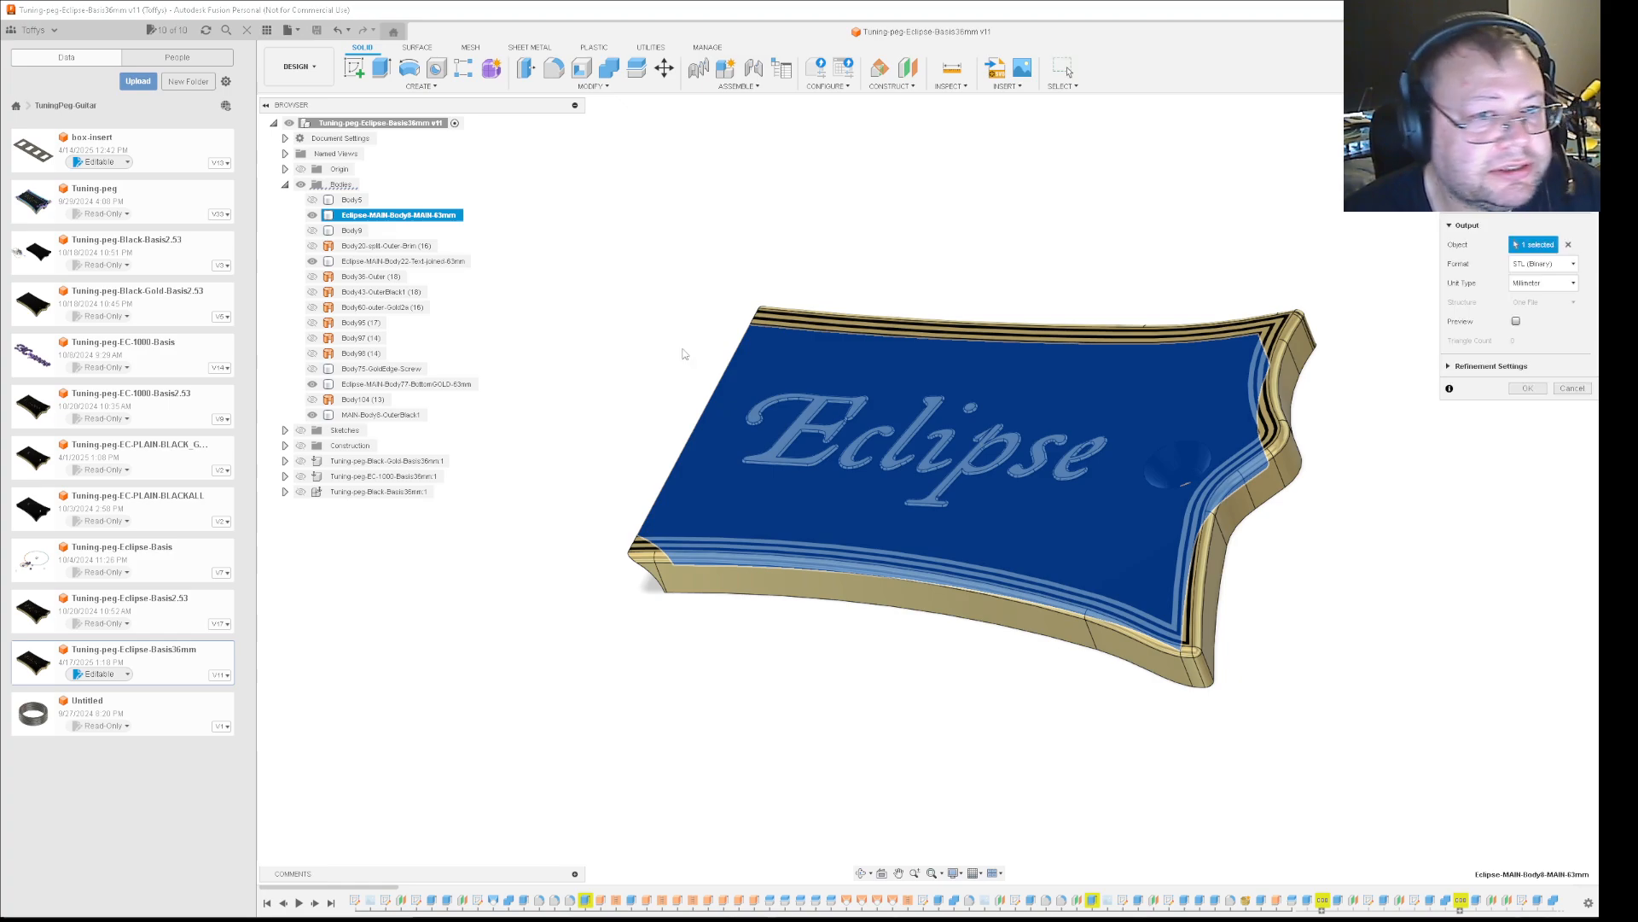
pyautogui.click(1448, 366)
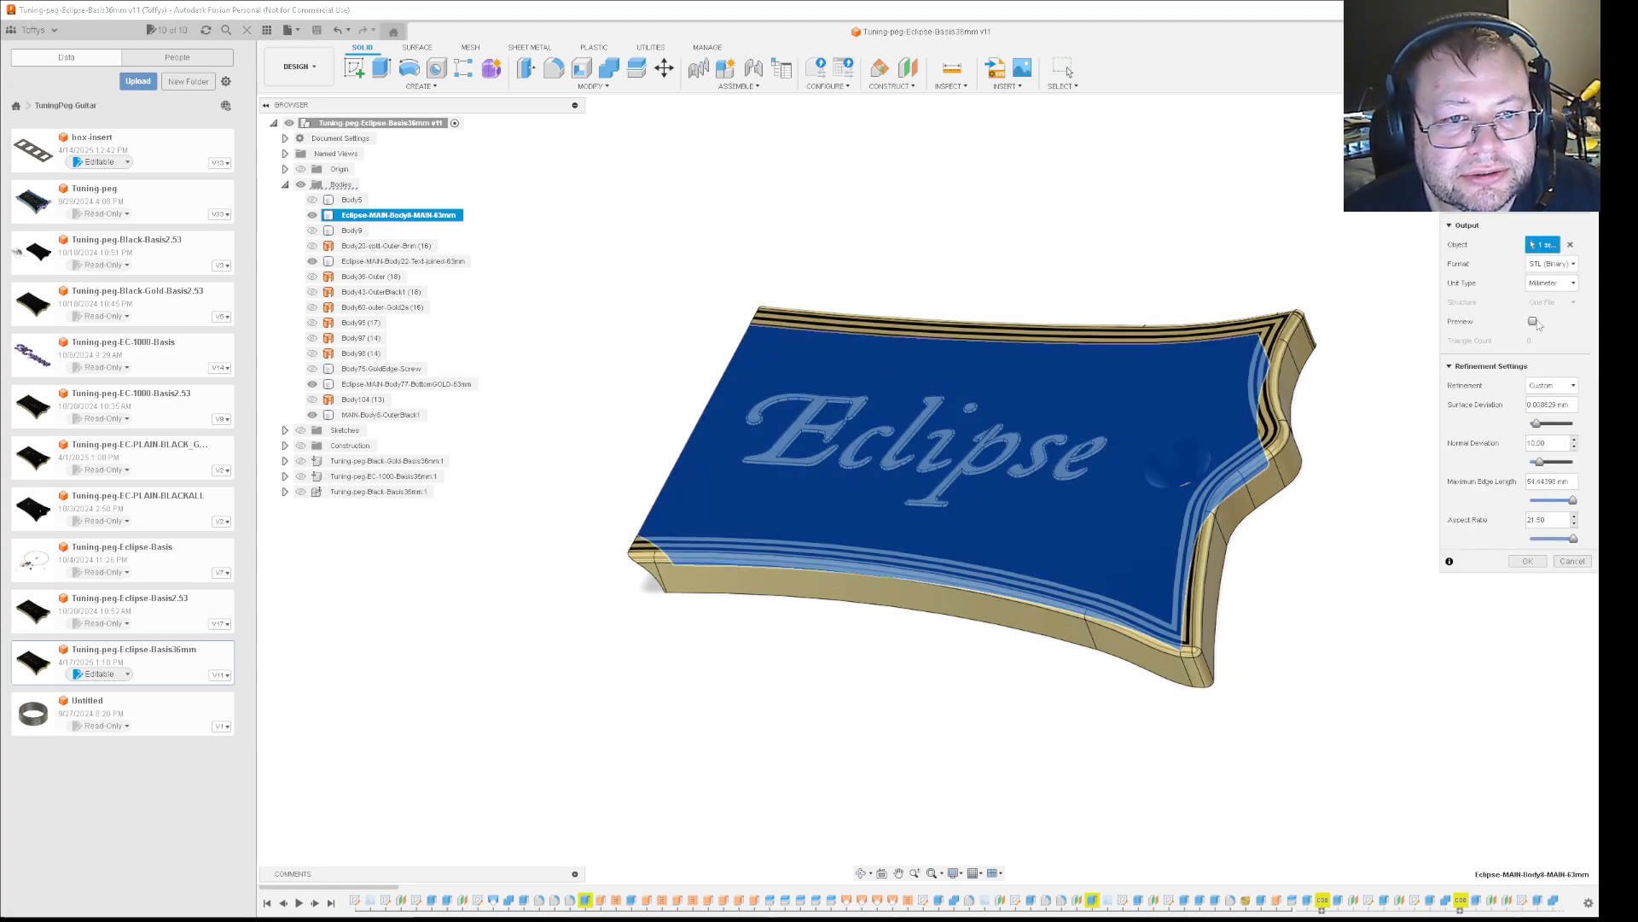
# - Preview the main body's export mesh with the surface deviation lowered to its minimum, and cancel the export
pyautogui.click(1533, 321)
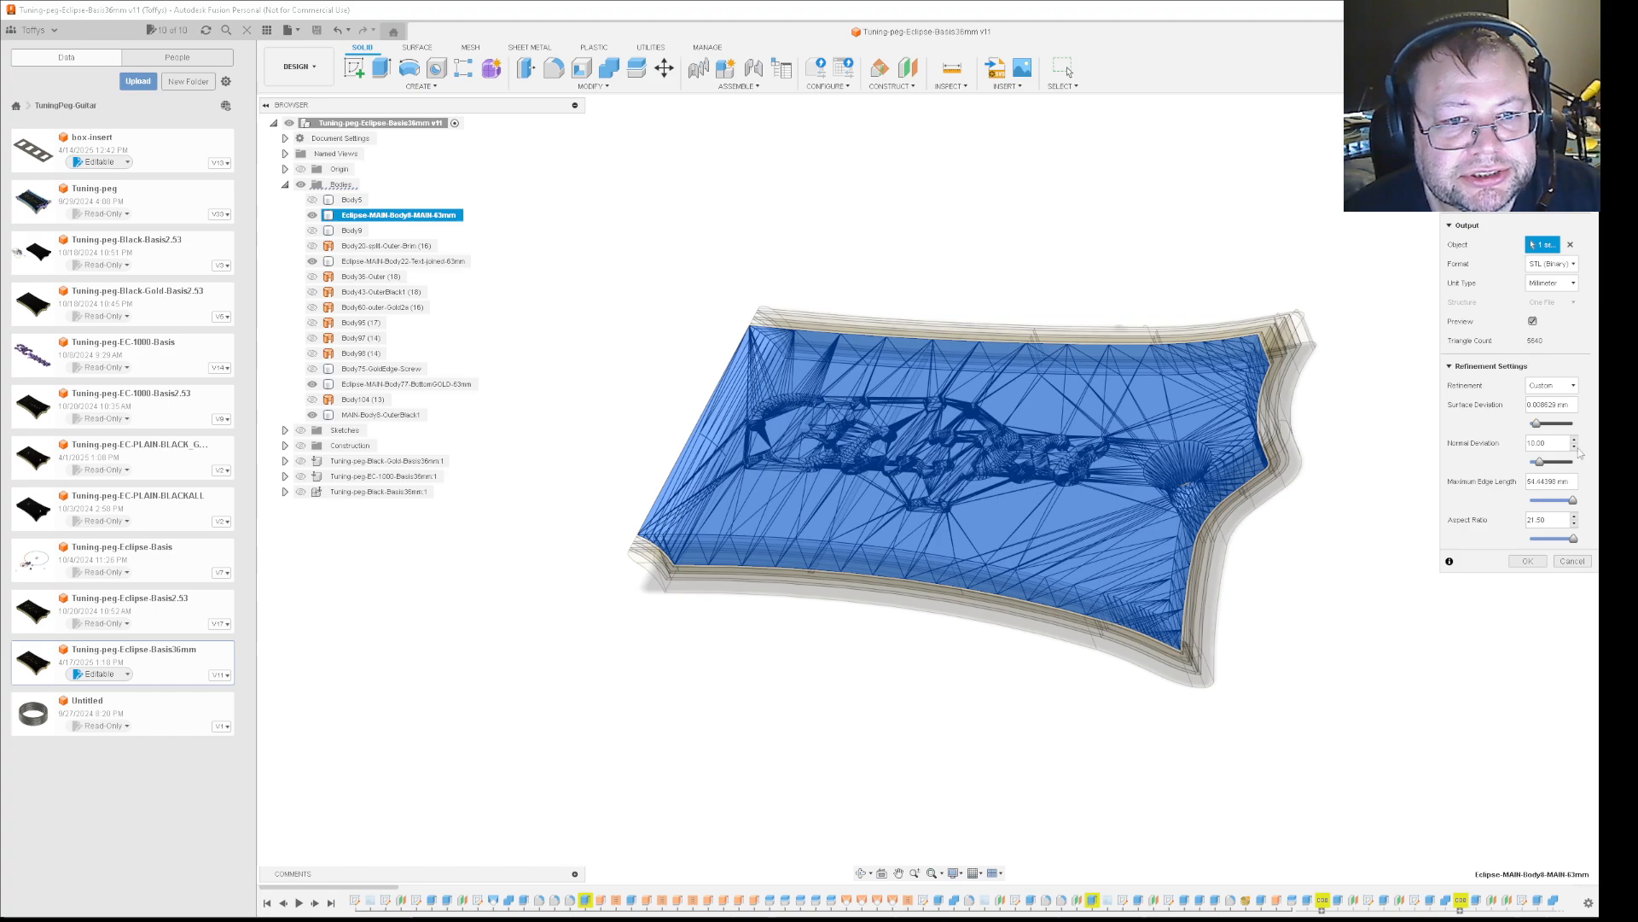
pyautogui.moveTo(1537, 424); pyautogui.dragTo(1436, 432)
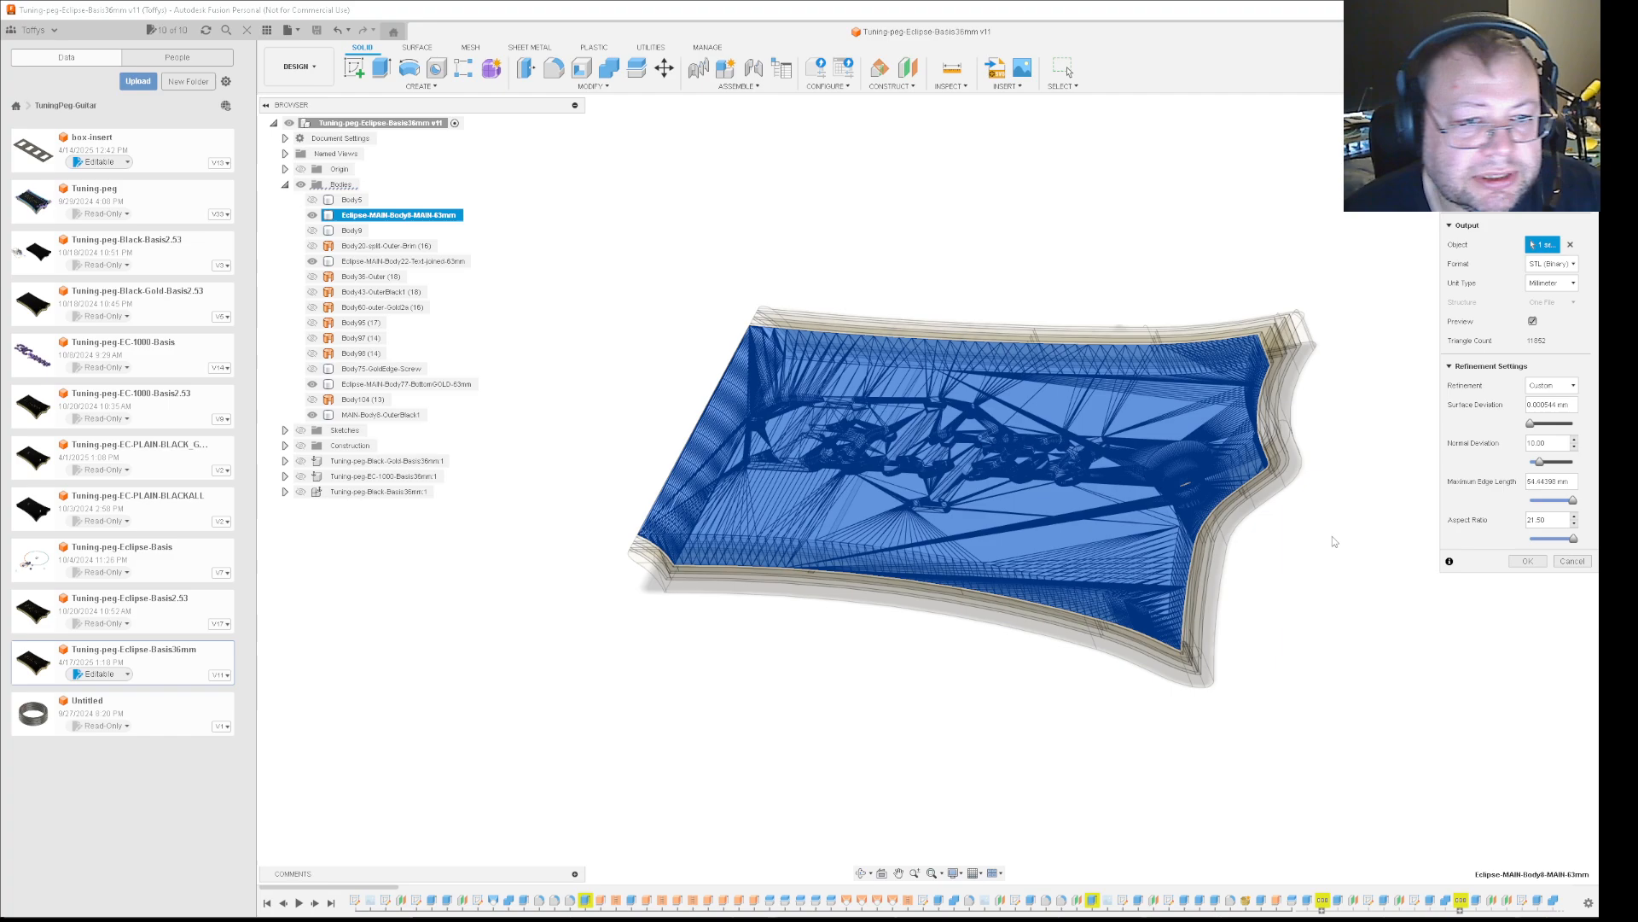
pyautogui.click(1573, 561)
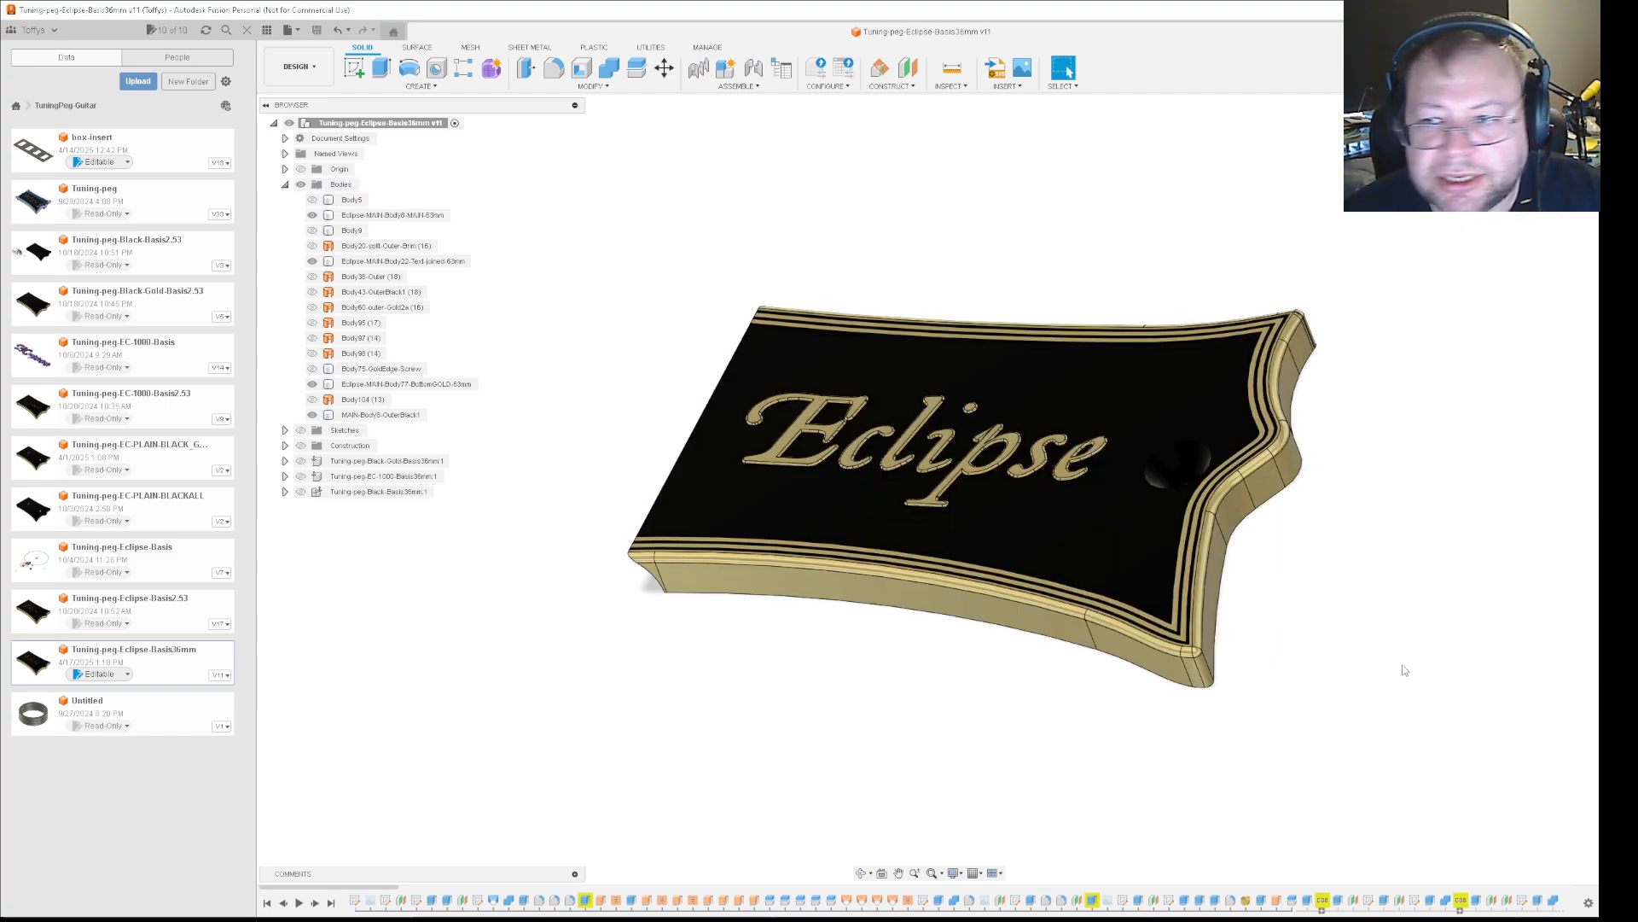